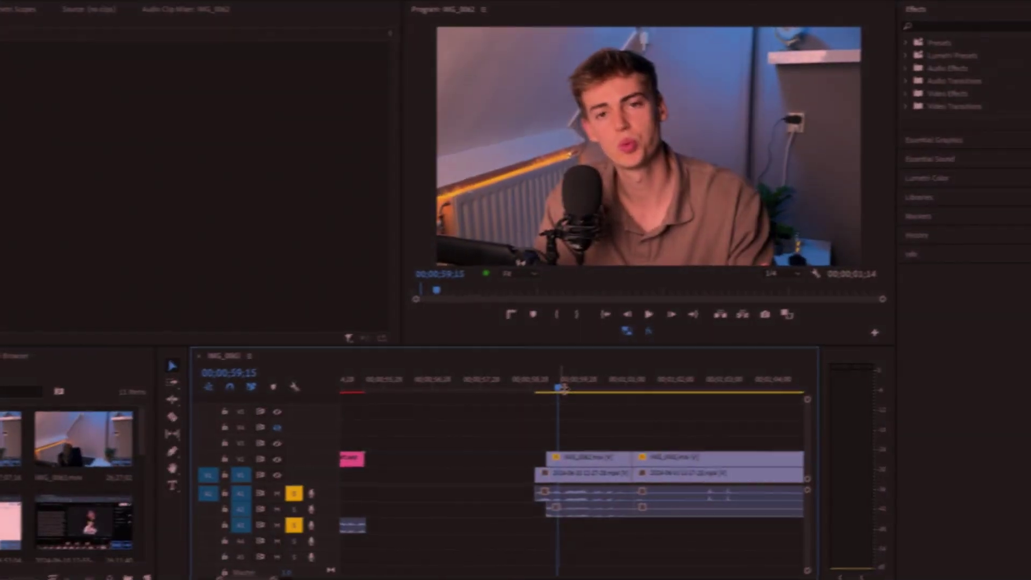
- Select the talking-head clip on V1/A1 so Effect Controls shows its Motion and Opacity settings
{"action": "left_click", "coordinate": [588, 457]}
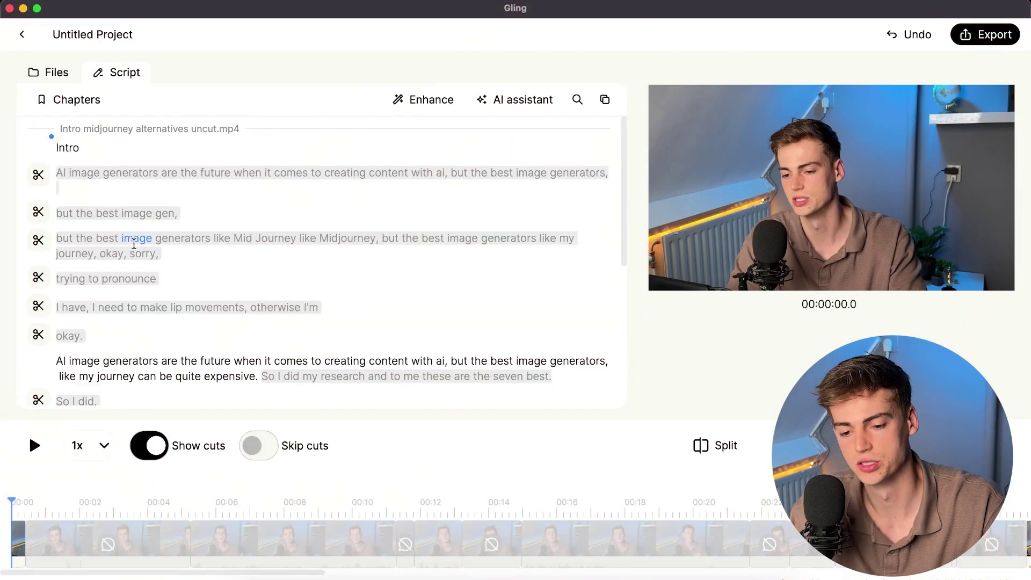
- Play the edit with Skip cuts on and cut the Intro heading line with its scissors
{"action": "key", "text": "space"}
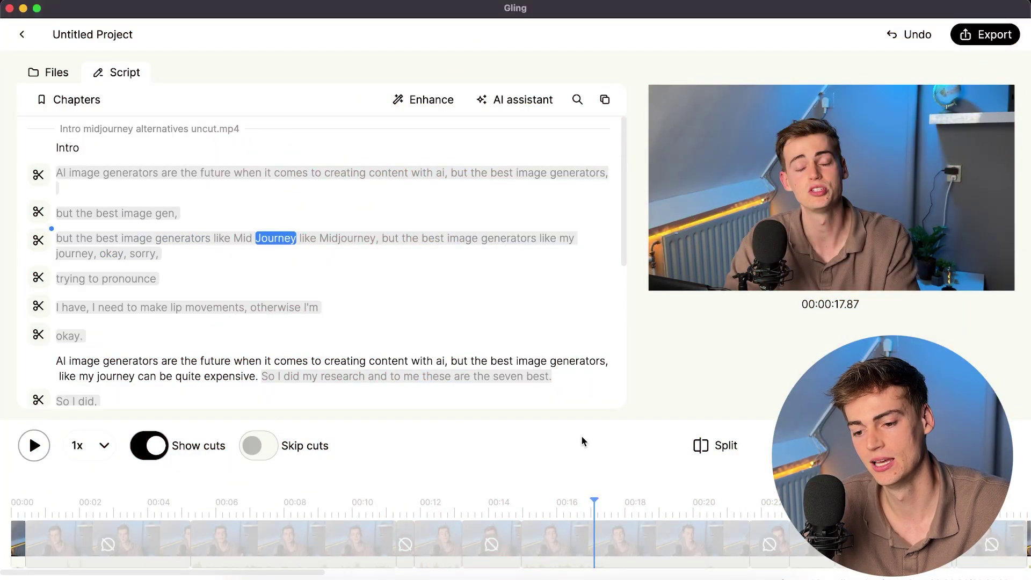
{"action": "scroll", "coordinate": [590, 397], "scroll_direction": "down", "scroll_amount": 1}
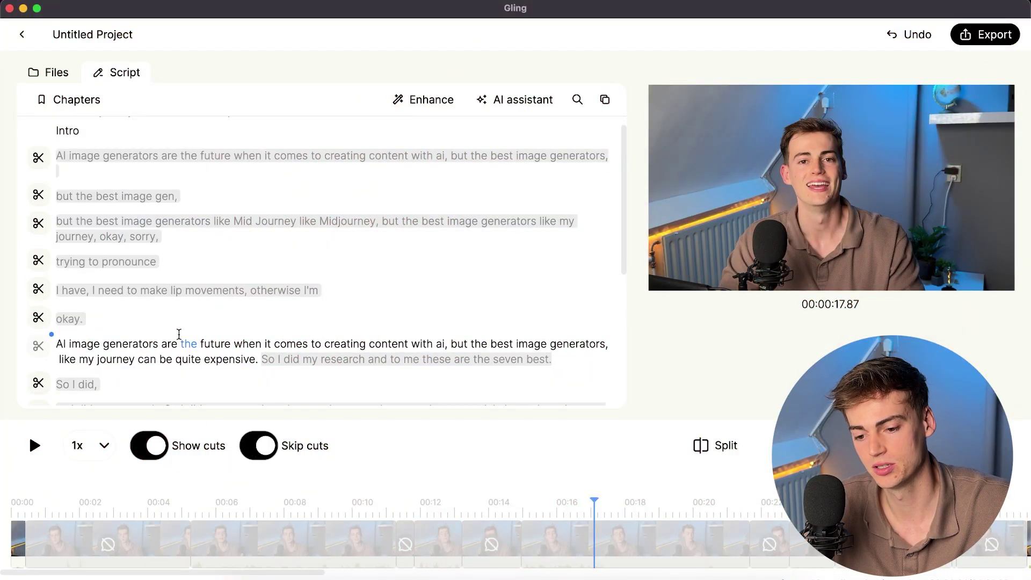
{"action": "scroll", "coordinate": [161, 322], "scroll_direction": "up", "scroll_amount": 1}
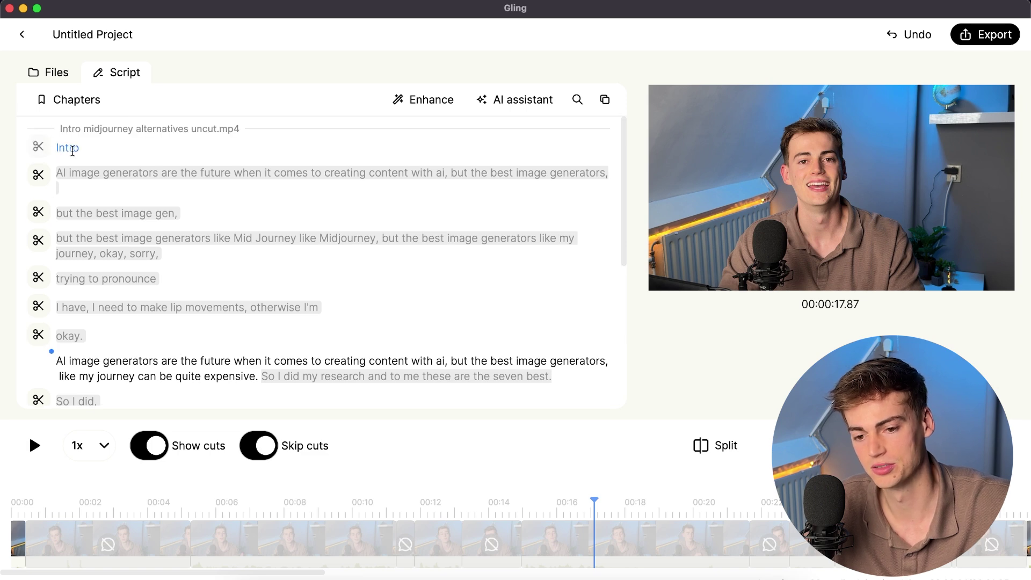
{"action": "left_click", "coordinate": [38, 151]}
{"action": "scroll", "coordinate": [140, 268], "scroll_direction": "down", "scroll_amount": 4}
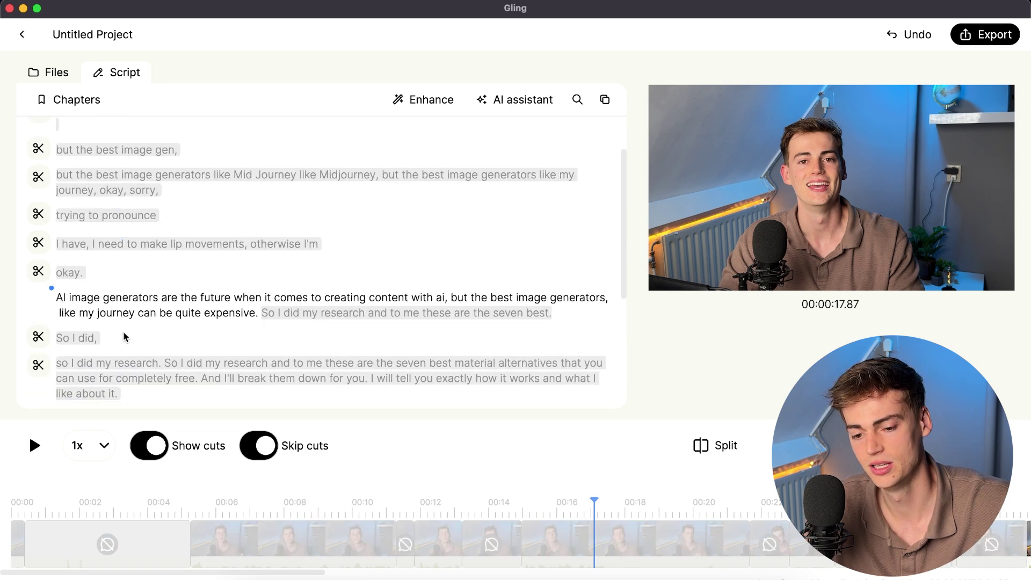
- Preview the trimmed talk with cuts skipped, then bring up the Export format list
{"action": "left_click", "coordinate": [34, 445]}
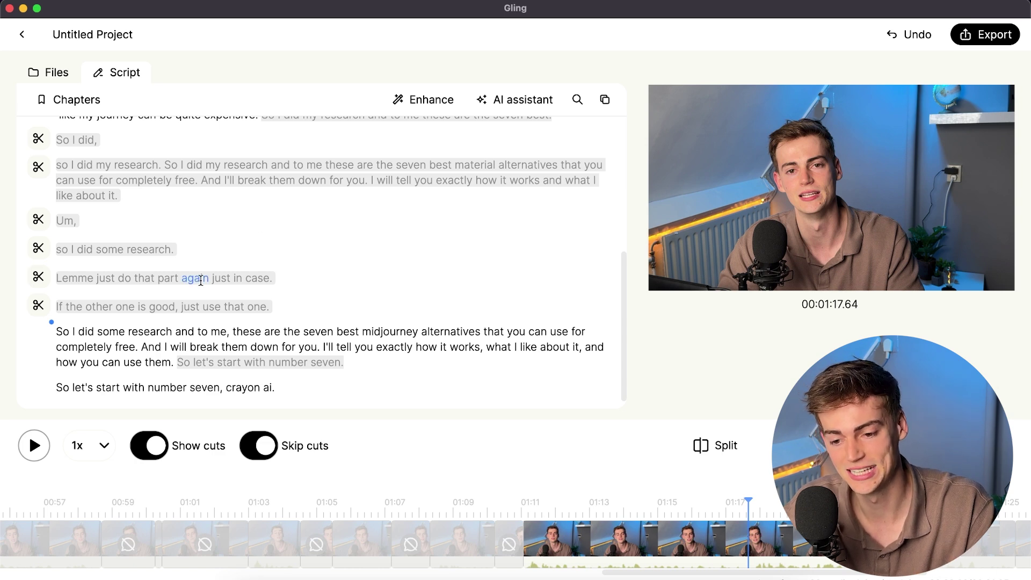
{"action": "scroll", "coordinate": [156, 234], "scroll_direction": "down", "scroll_amount": 1}
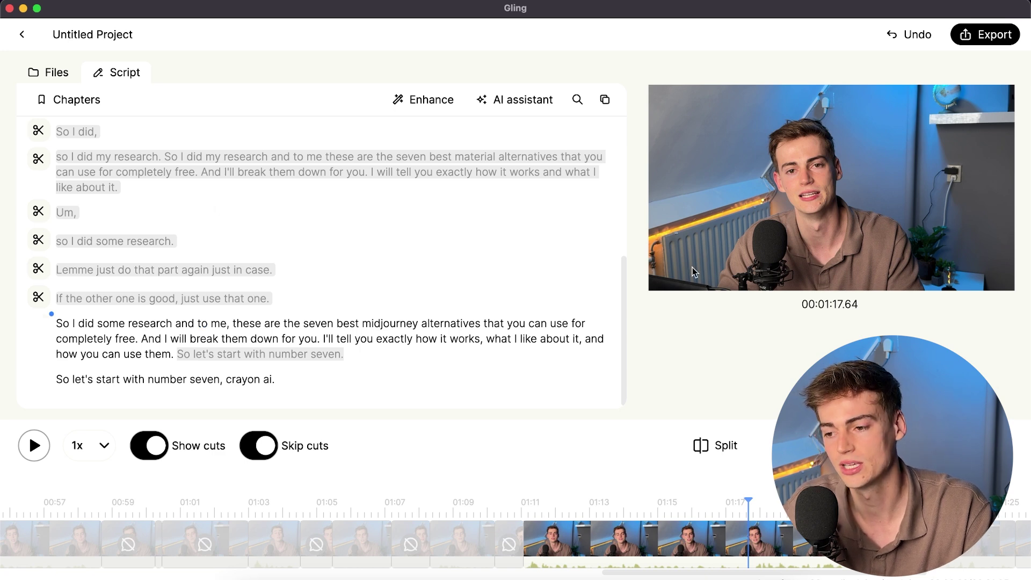
{"action": "left_click", "coordinate": [993, 36]}
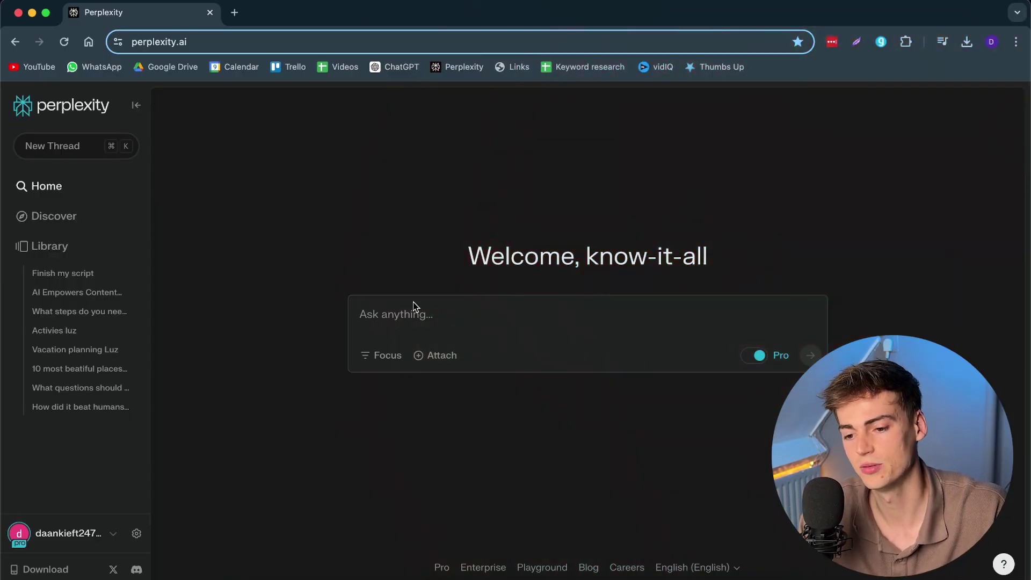
- Run the suggested 'What is Apple Intelligence' search and read through the answer
{"action": "left_click", "coordinate": [416, 322]}
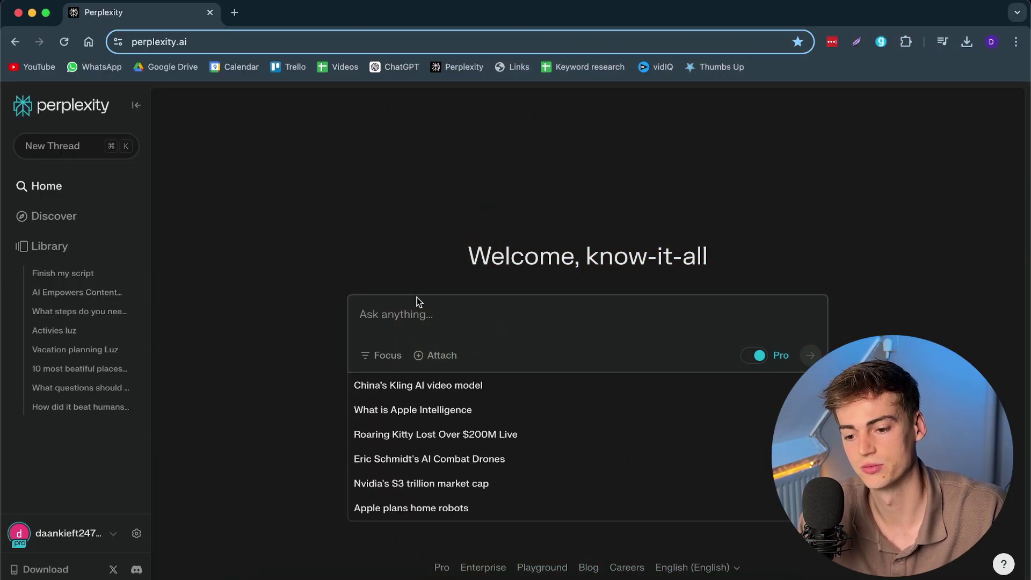
{"action": "left_click", "coordinate": [434, 411]}
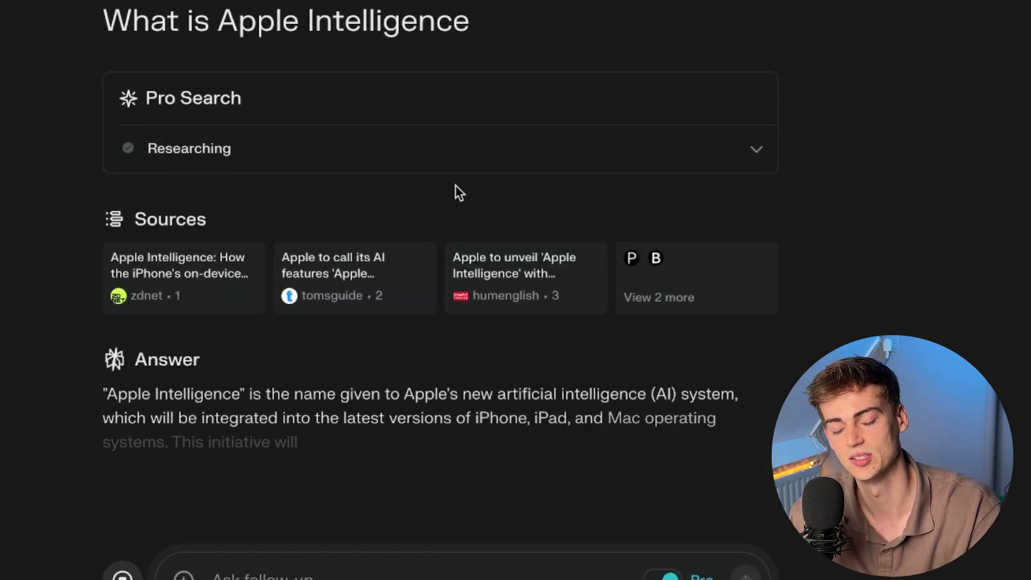
{"action": "scroll", "coordinate": [301, 239], "scroll_direction": "down", "scroll_amount": 2}
{"action": "scroll", "coordinate": [322, 236], "scroll_direction": "down", "scroll_amount": 1}
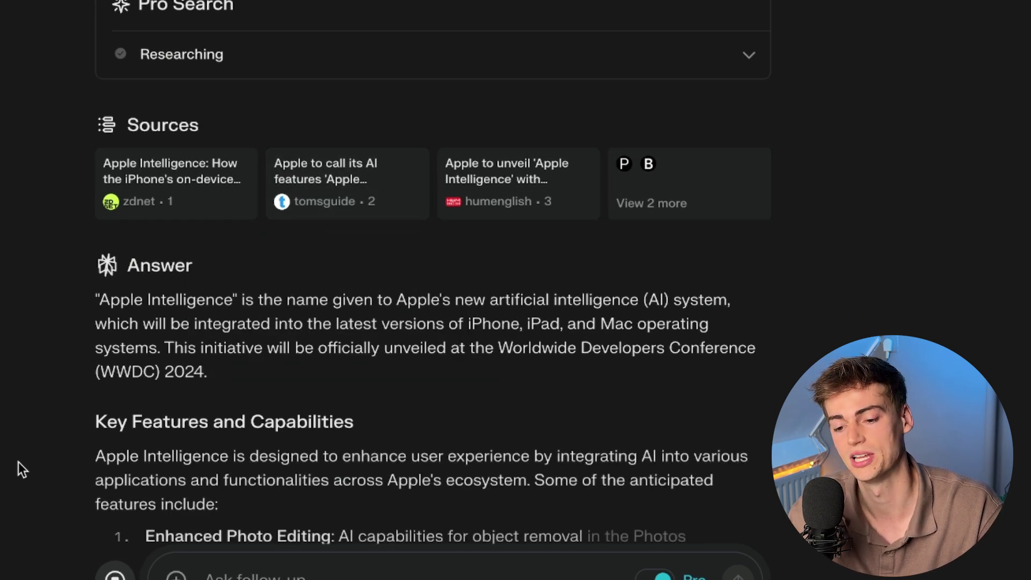
{"action": "scroll", "coordinate": [266, 347], "scroll_direction": "down", "scroll_amount": 3}
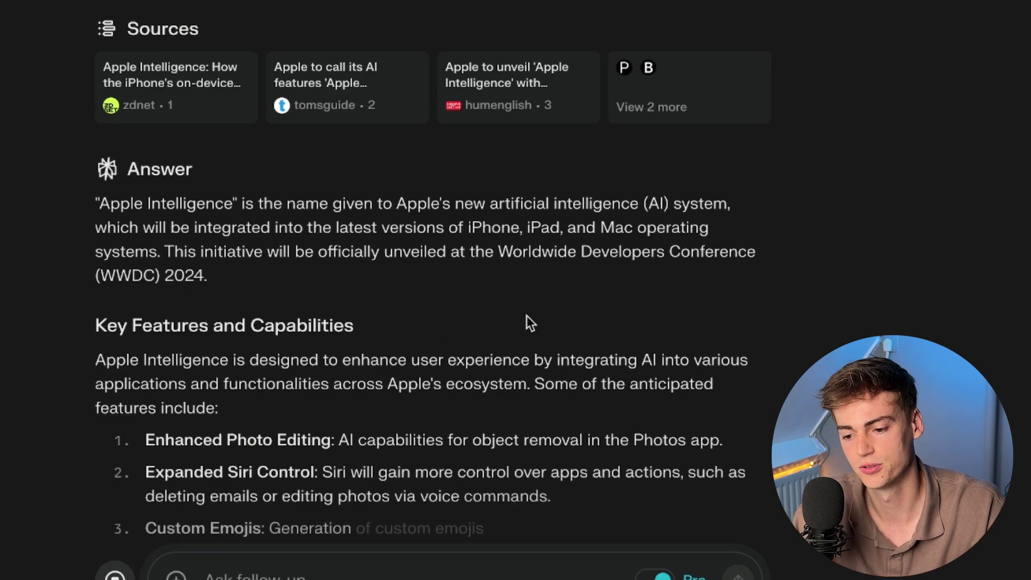
{"action": "scroll", "coordinate": [556, 309], "scroll_direction": "down", "scroll_amount": 2}
{"action": "scroll", "coordinate": [368, 269], "scroll_direction": "down", "scroll_amount": 2}
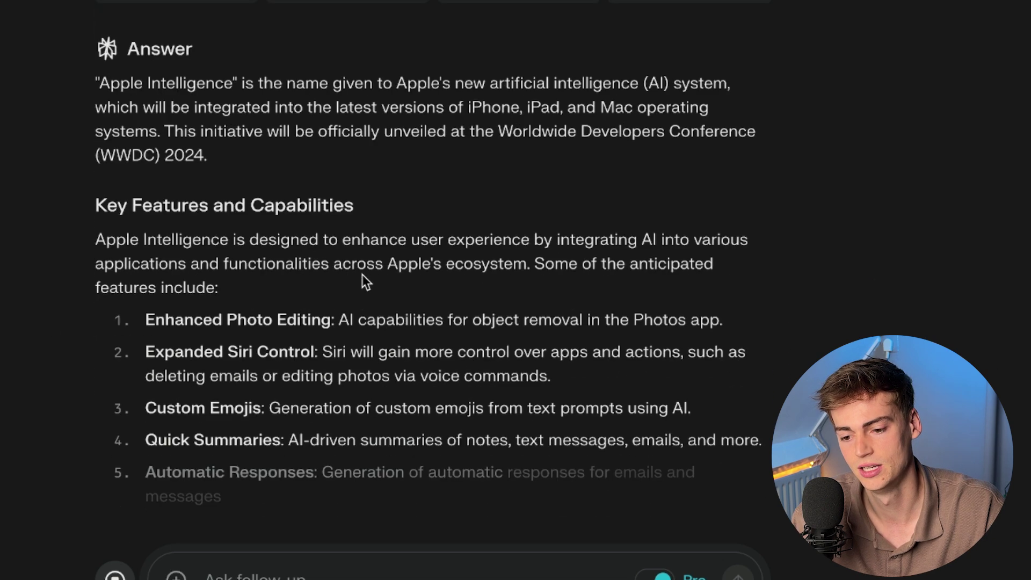
{"action": "scroll", "coordinate": [355, 269], "scroll_direction": "down", "scroll_amount": 3}
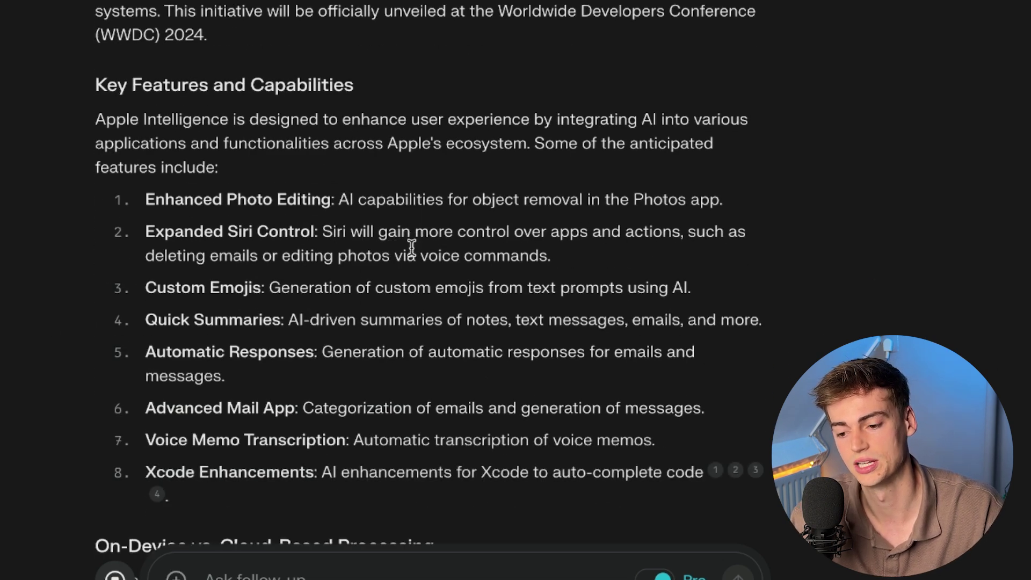
{"action": "scroll", "coordinate": [411, 247], "scroll_direction": "down", "scroll_amount": 3}
- Expand the list to view all five cited sources, then close it
{"action": "mouse_move", "coordinate": [737, 349]}
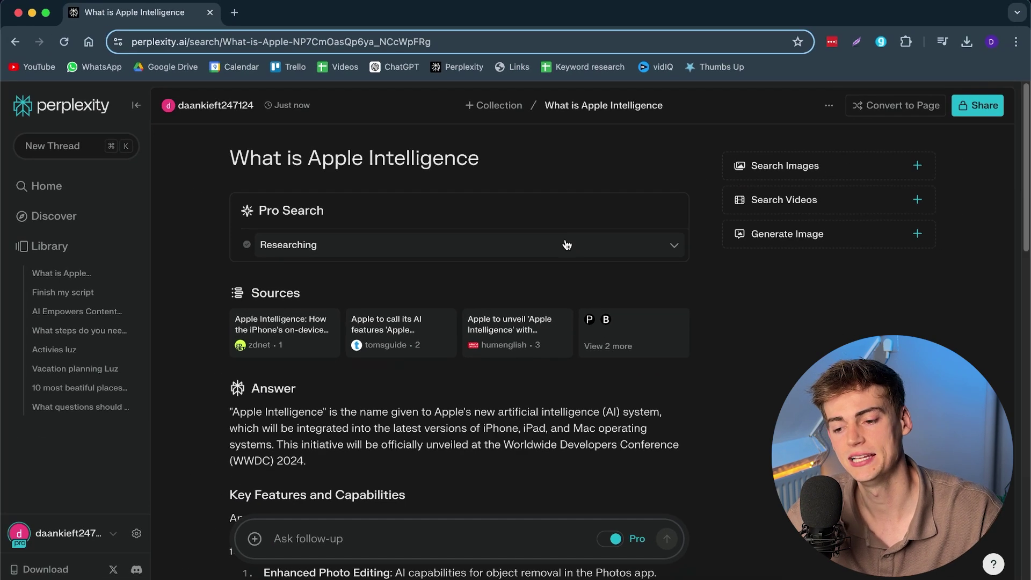
{"action": "left_click", "coordinate": [645, 340]}
{"action": "scroll", "coordinate": [810, 279], "scroll_direction": "down", "scroll_amount": 3}
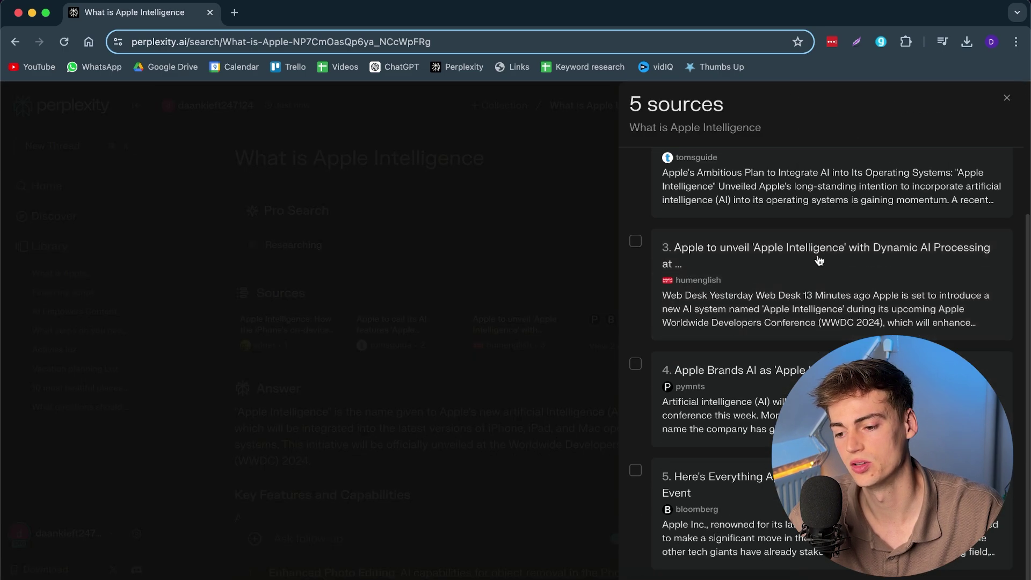
{"action": "left_click", "coordinate": [569, 305]}
{"action": "scroll", "coordinate": [570, 310], "scroll_direction": "down", "scroll_amount": 15}
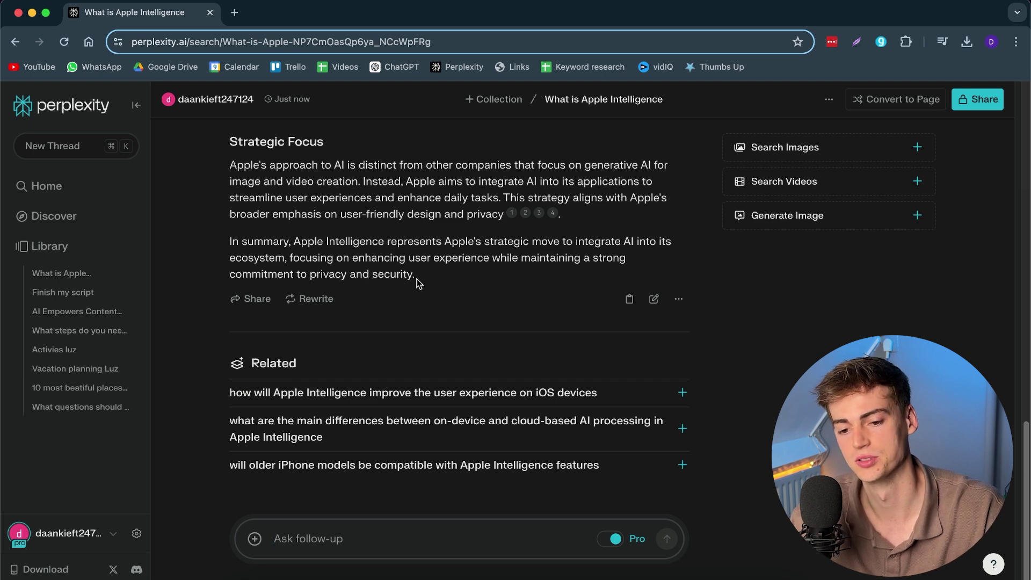
- From the home page, run a Reddit-focused search for 'Most promosing new ai tools'
{"action": "left_click", "coordinate": [63, 193]}
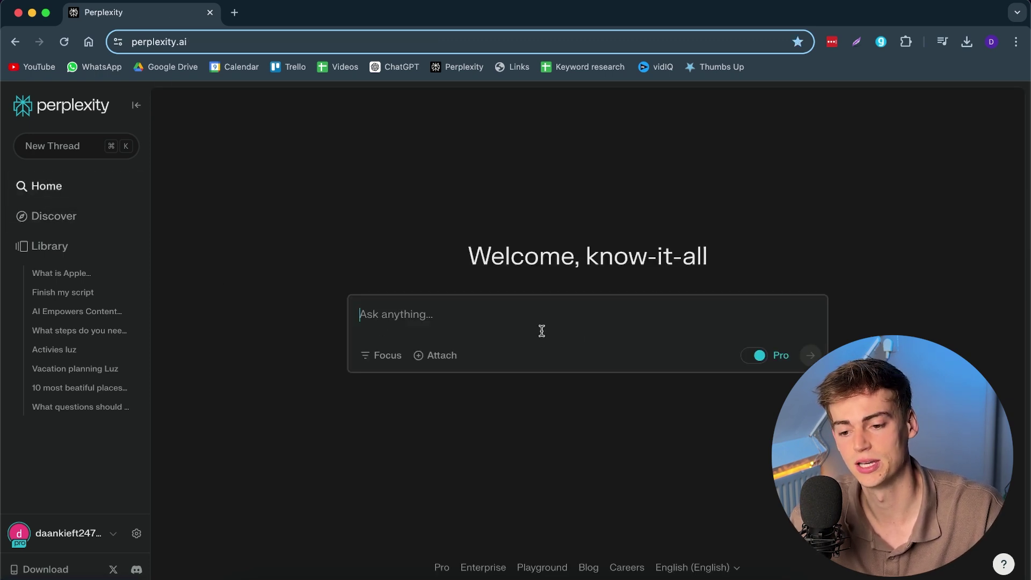
{"action": "left_click", "coordinate": [377, 356]}
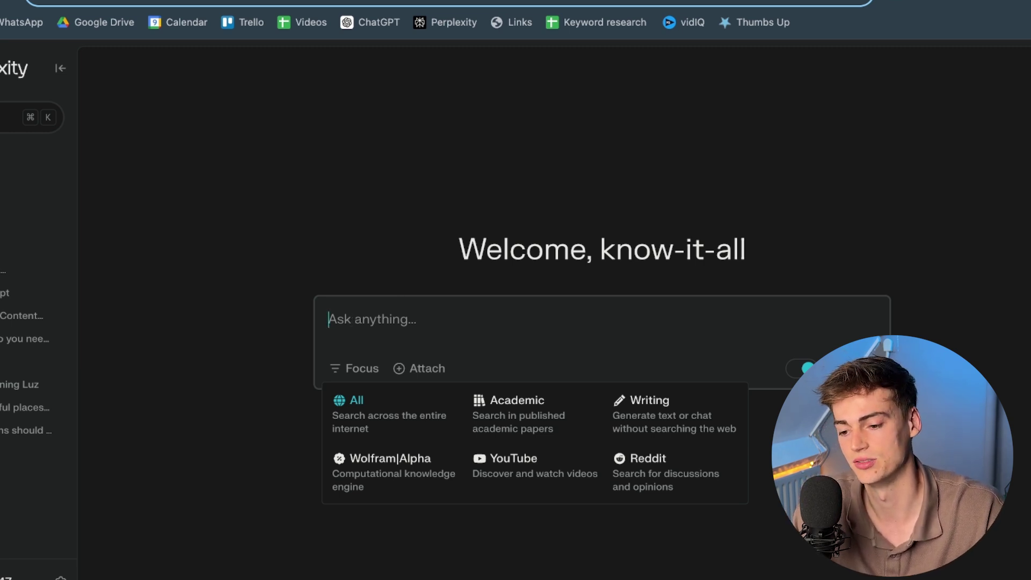
{"action": "left_click", "coordinate": [668, 473]}
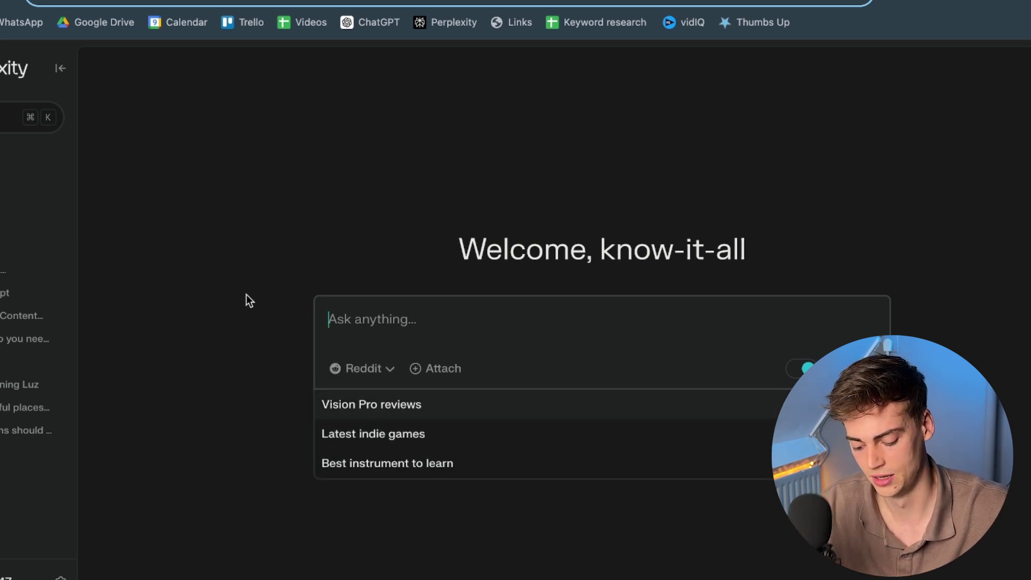
{"action": "type", "text": "Most pro"}
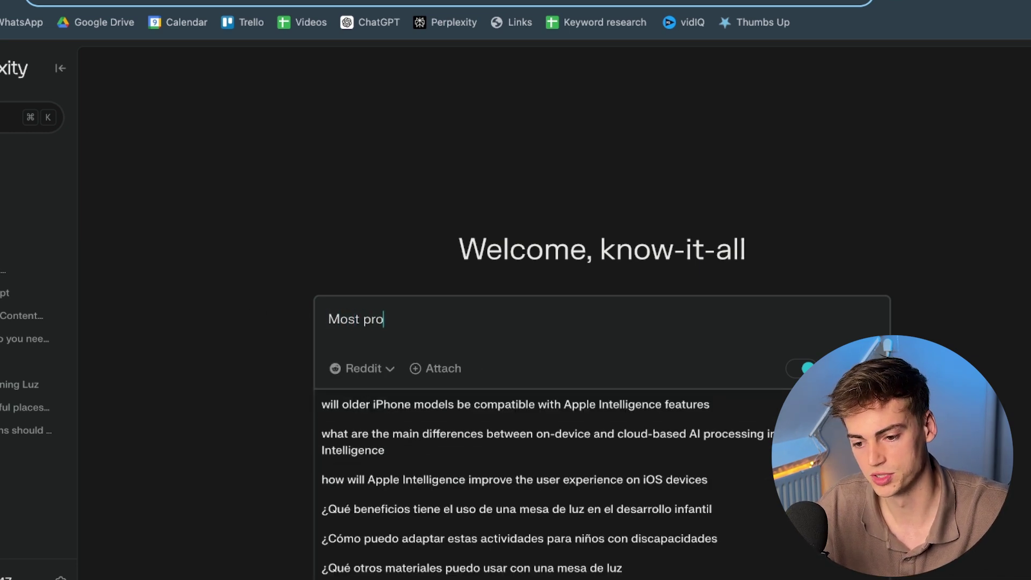
{"action": "type", "text": "mosing new ai tools"}
{"action": "key", "text": "Return"}
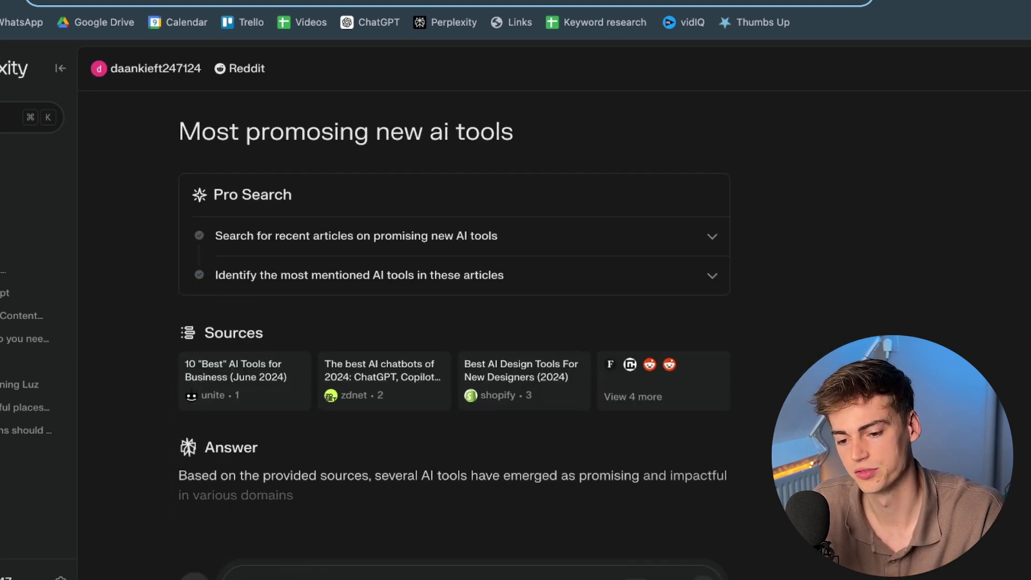
{"action": "scroll", "coordinate": [537, 237], "scroll_direction": "down", "scroll_amount": 3}
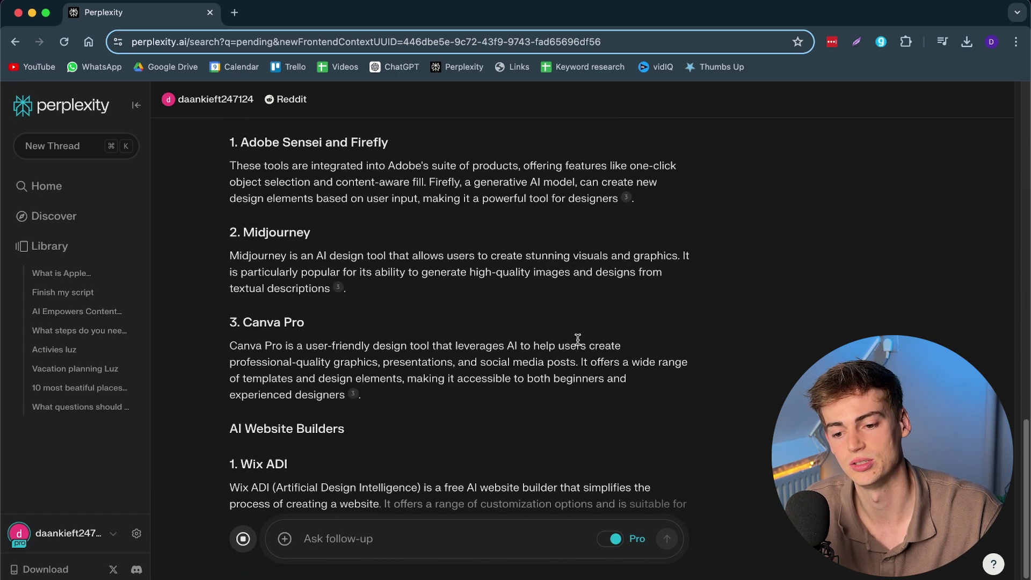
- Ask the follow-up 'What are some of the best AI image generators' in the same thread
{"action": "scroll", "coordinate": [322, 376], "scroll_direction": "up", "scroll_amount": 1}
{"action": "scroll", "coordinate": [421, 320], "scroll_direction": "down", "scroll_amount": 2}
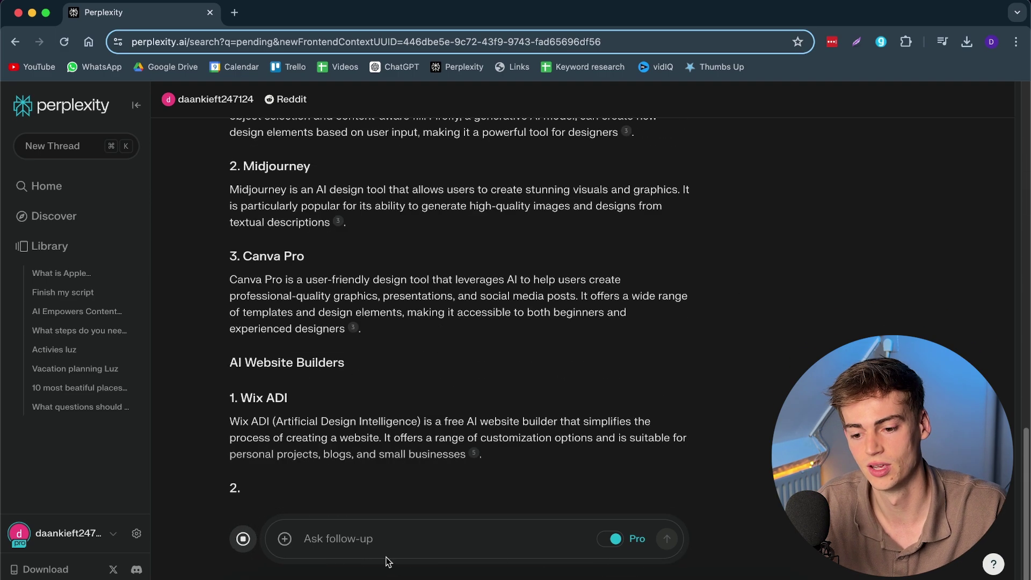
{"action": "left_click", "coordinate": [375, 532]}
{"action": "type", "text": "What are some of the best"}
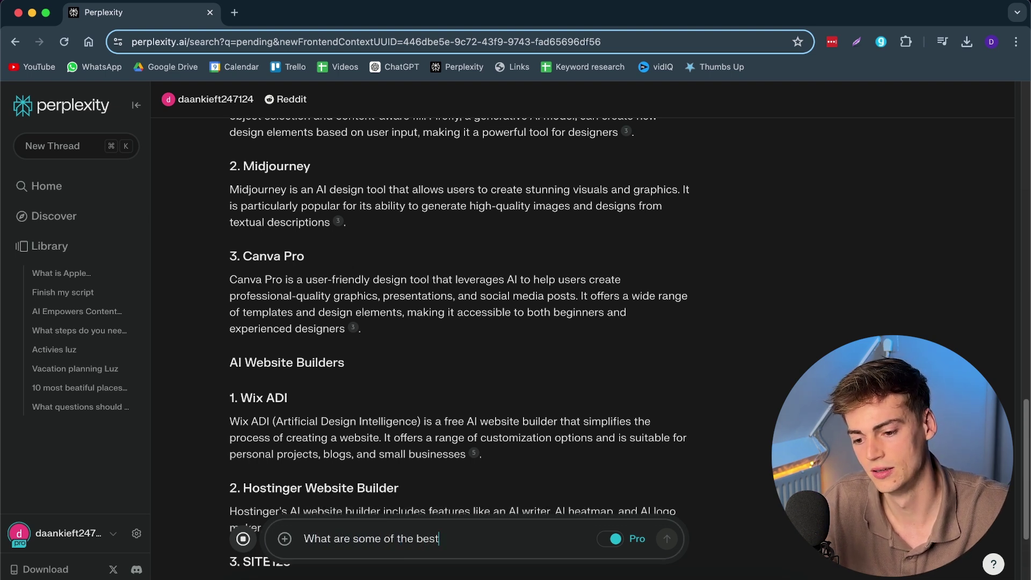
{"action": "type", "text": " AI image g"}
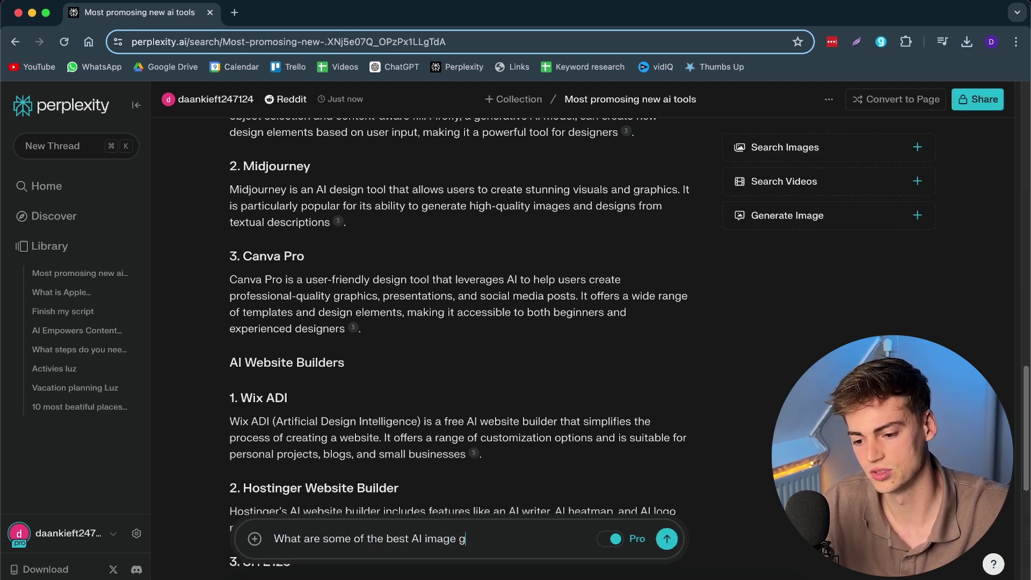
{"action": "type", "text": "enerators"}
{"action": "key", "text": "Return"}
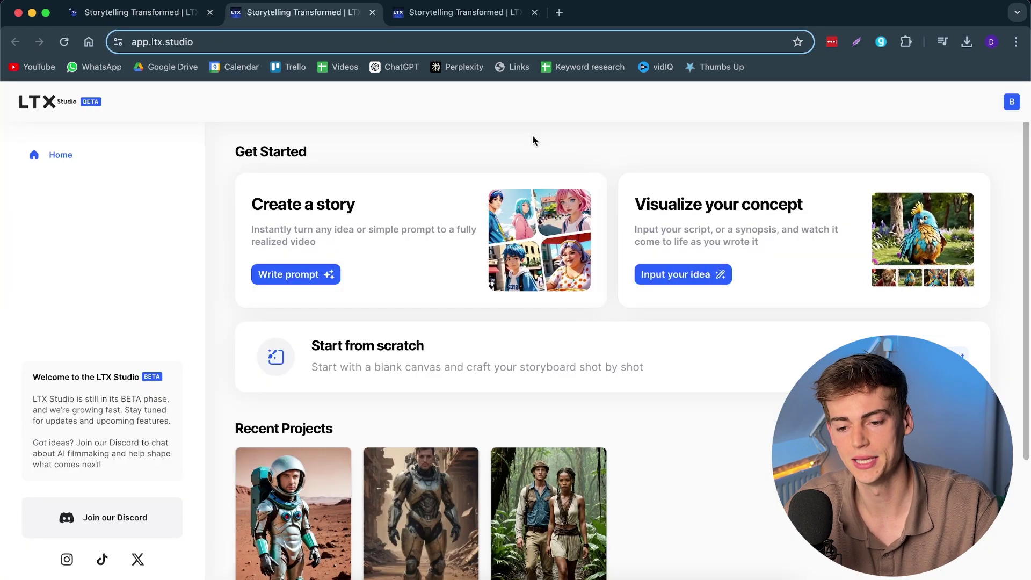
- Start a story from a written prompt and paste the prepared Mars survival synopsis
{"action": "left_click", "coordinate": [299, 274]}
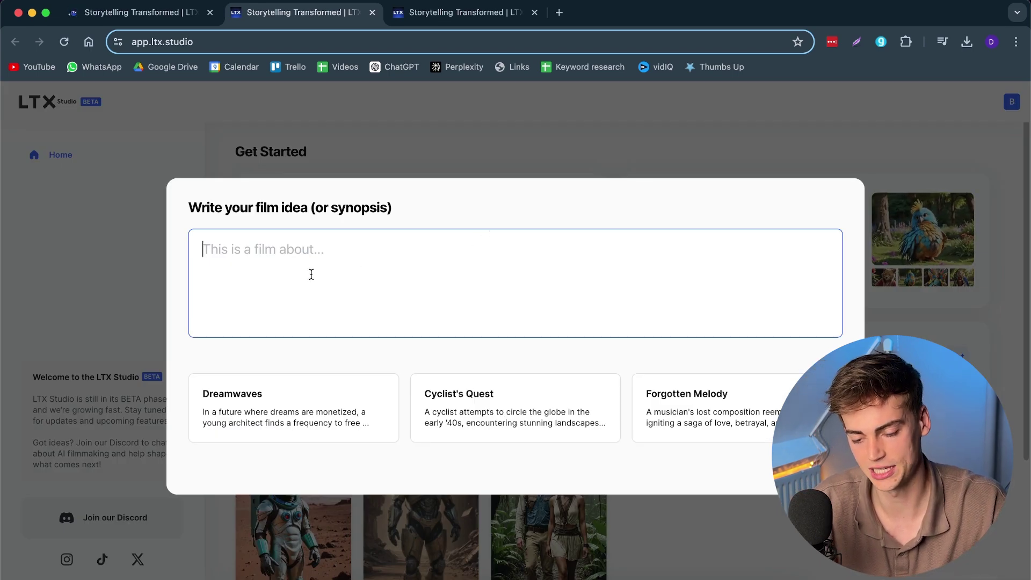
{"action": "type", "text": "Astronaut Jack Morgan crash-lands on Mars, facing 500 days of survival until rescue. Discovering an ice deposit, he begins terraforming by generating water and cultivating plants. During his efforts, he meets Zylo, a small, green alien who becomes a vital ally. Together, they overcome Martian challenges, utilizing Zylo's knowledge to create a sustainable habitat. Their bond grows as they transform the barren landscape into a fledgling oasis. As rescue approaches, Jack must decide whether to leave his newfound friend and the budding Martian ecosystem behind, knowing their story will inspire future missions and the promise of life beyond Earth."}
{"action": "scroll", "coordinate": [553, 320], "scroll_direction": "up", "scroll_amount": 5}
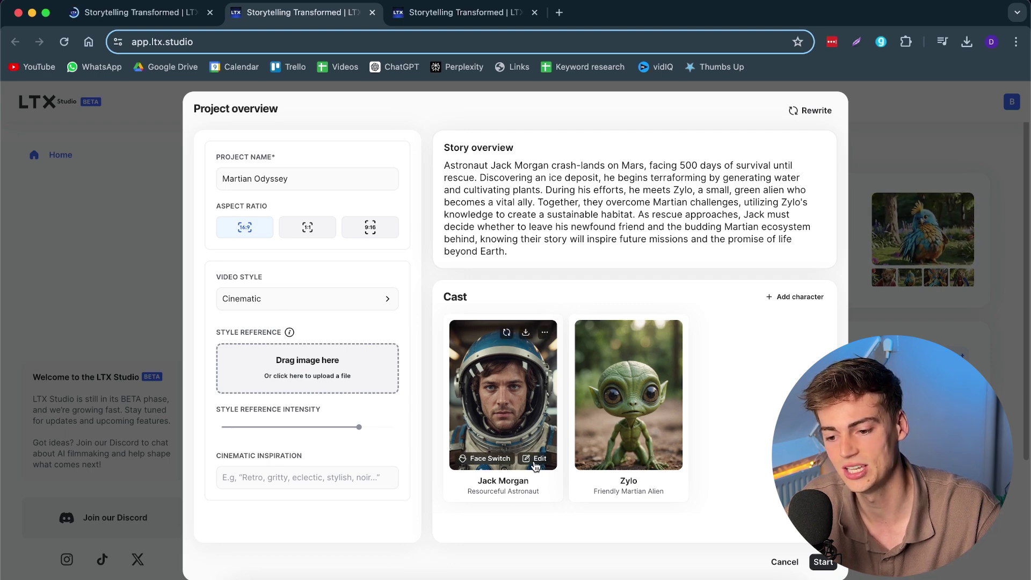
- Review the astronaut's age and appearance in the character editor, then close it unchanged
{"action": "left_click", "coordinate": [535, 461]}
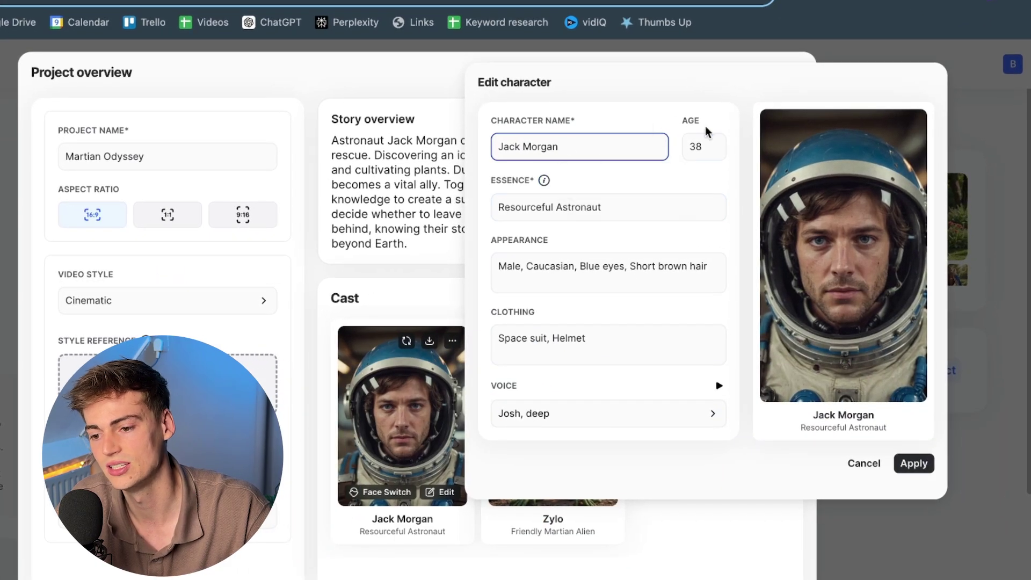
{"action": "left_click", "coordinate": [715, 144]}
{"action": "left_click", "coordinate": [641, 266]}
{"action": "left_click_drag", "start_coordinate": [641, 266], "coordinate": [580, 266]}
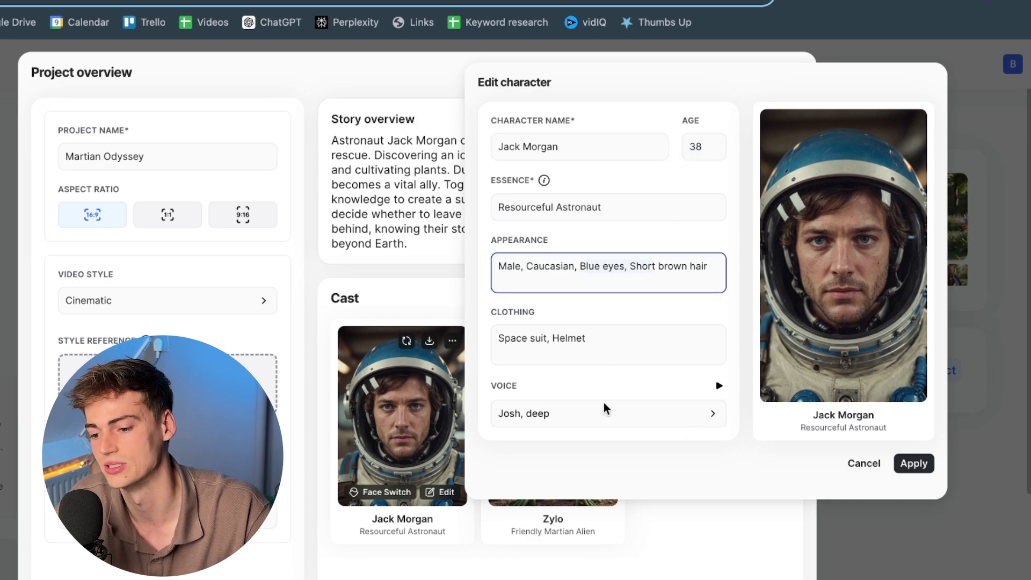
{"action": "left_click", "coordinate": [697, 511]}
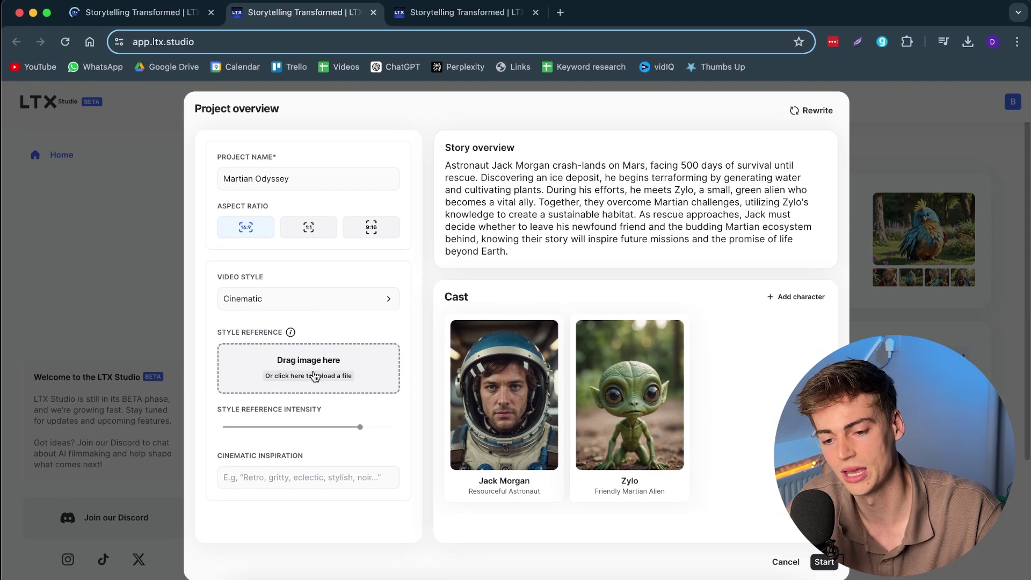
- Change the project's video style from Cinematic to Fairy tale
{"action": "left_click", "coordinate": [335, 299]}
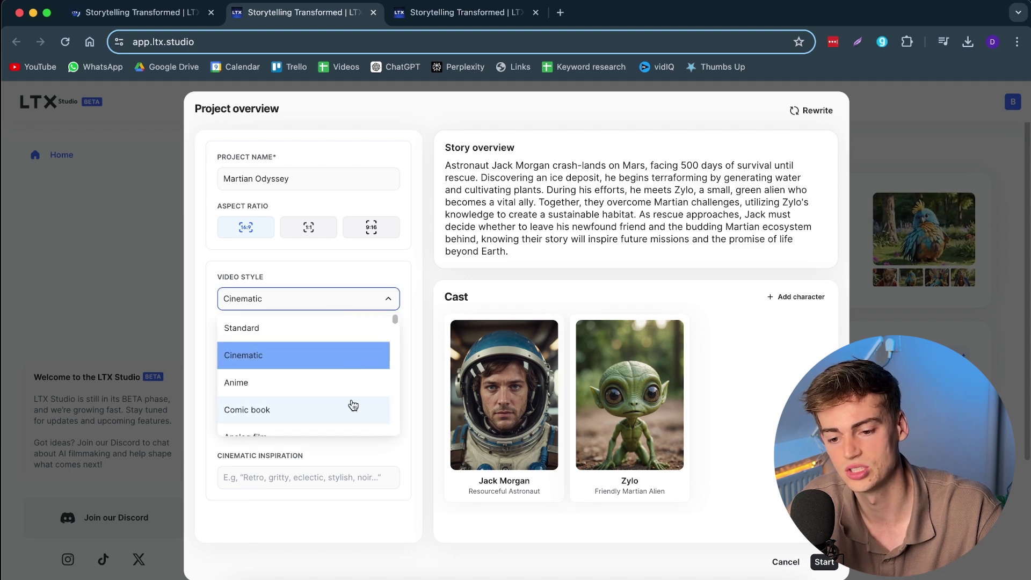
{"action": "scroll", "coordinate": [295, 392], "scroll_direction": "down", "scroll_amount": 5}
{"action": "scroll", "coordinate": [298, 387], "scroll_direction": "up", "scroll_amount": 3}
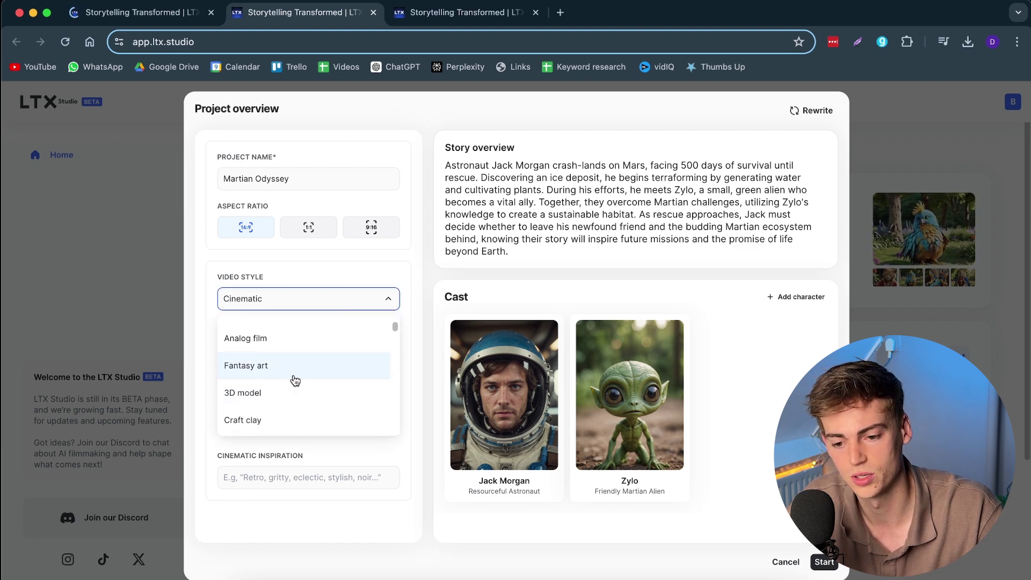
{"action": "scroll", "coordinate": [288, 382], "scroll_direction": "up", "scroll_amount": 4}
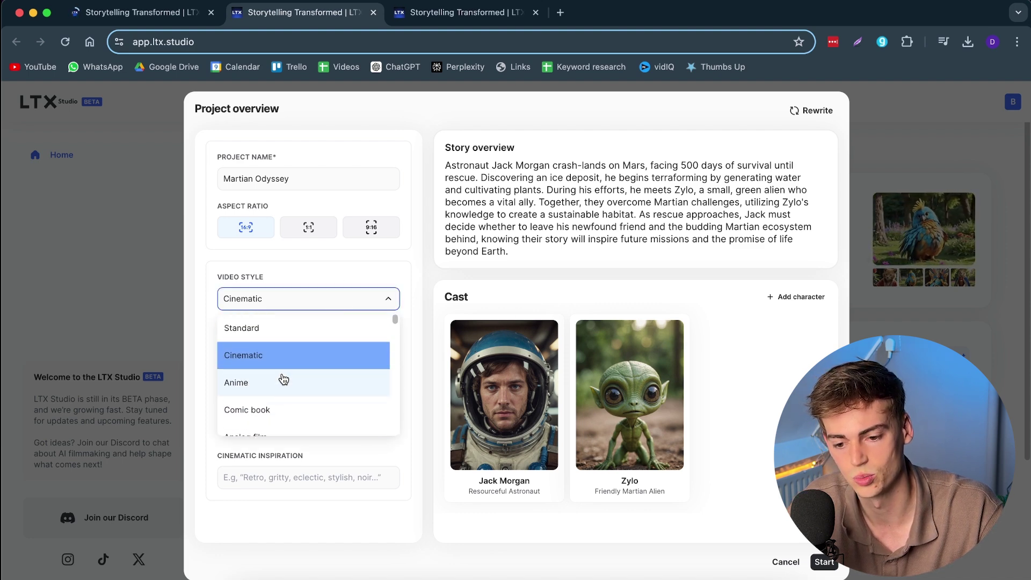
{"action": "scroll", "coordinate": [282, 380], "scroll_direction": "down", "scroll_amount": 10}
{"action": "left_click", "coordinate": [257, 395]}
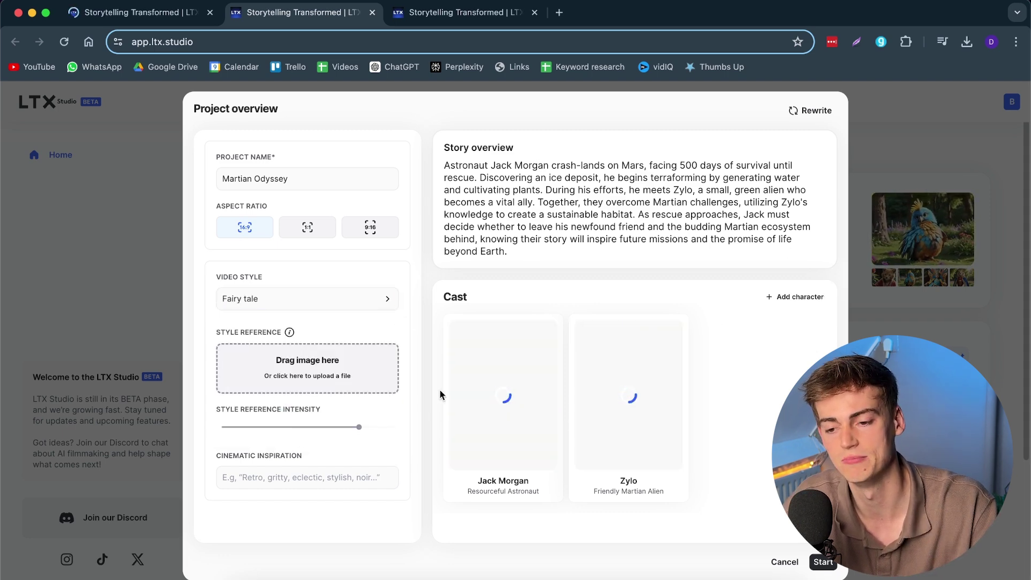
- Generate the Red Planet Allies storyboard from the project setup and look it over
{"action": "left_click", "coordinate": [442, 19]}
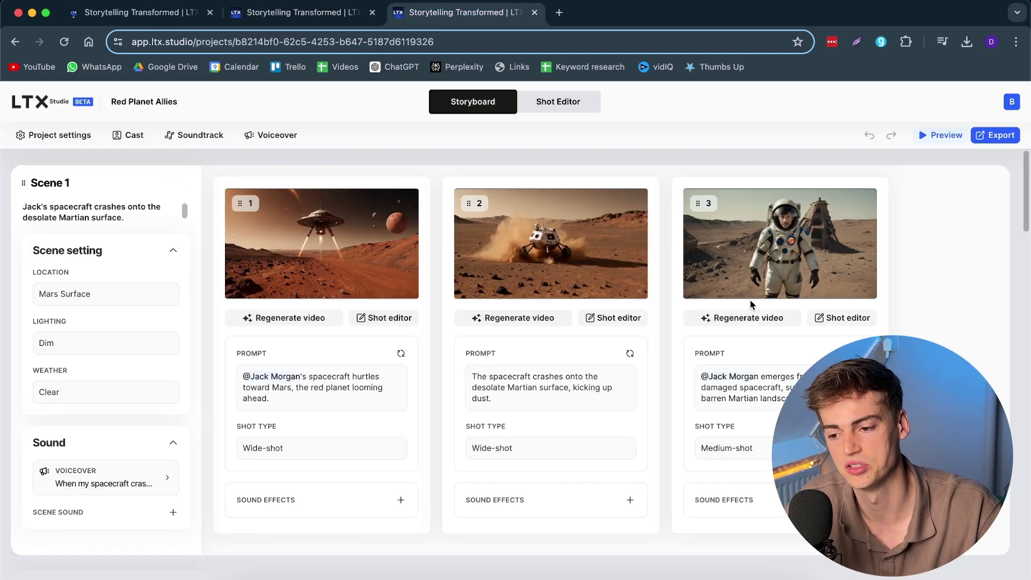
{"action": "mouse_move", "coordinate": [714, 273]}
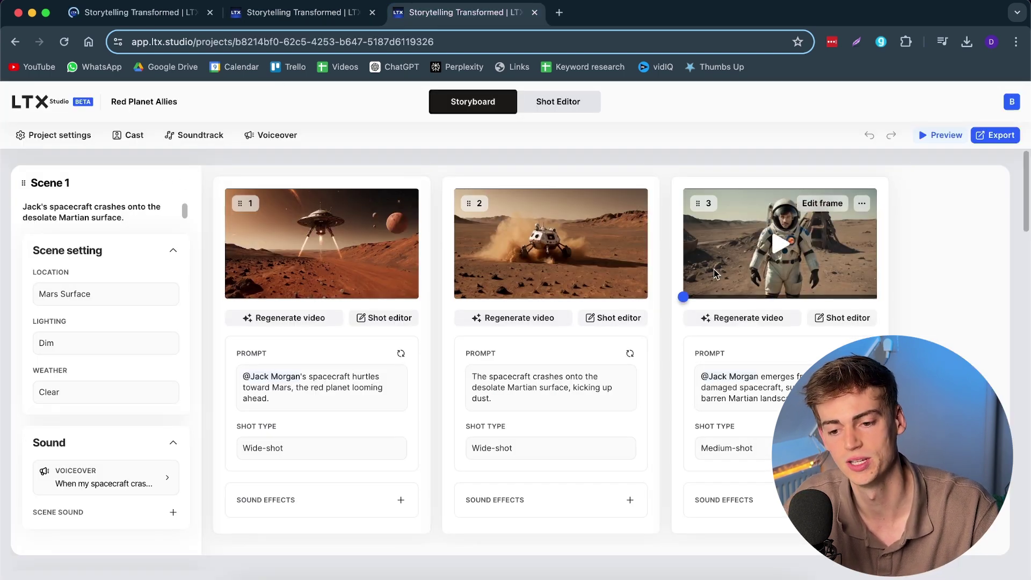
{"action": "mouse_move", "coordinate": [239, 246]}
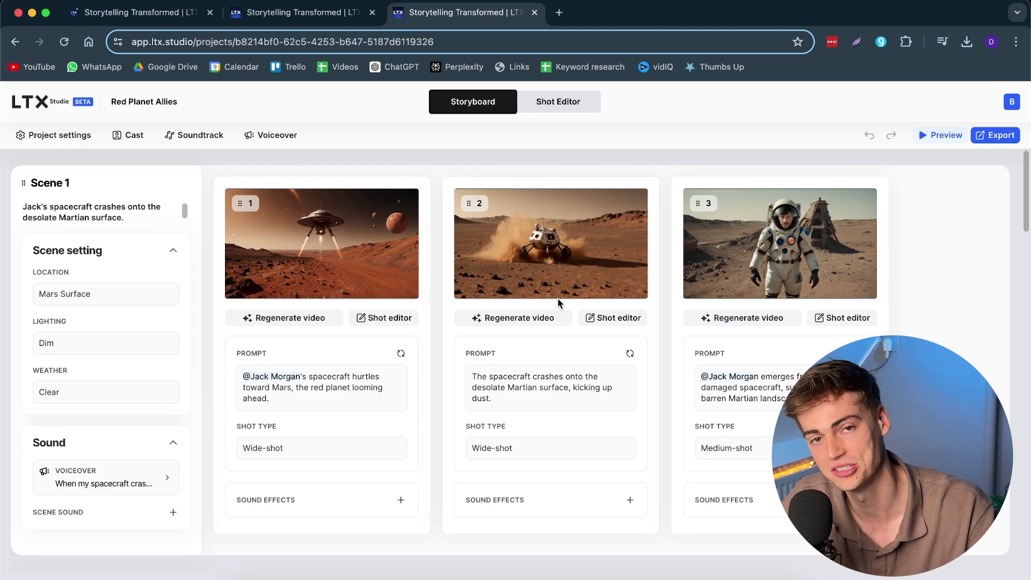
{"action": "scroll", "coordinate": [543, 310], "scroll_direction": "down", "scroll_amount": 15}
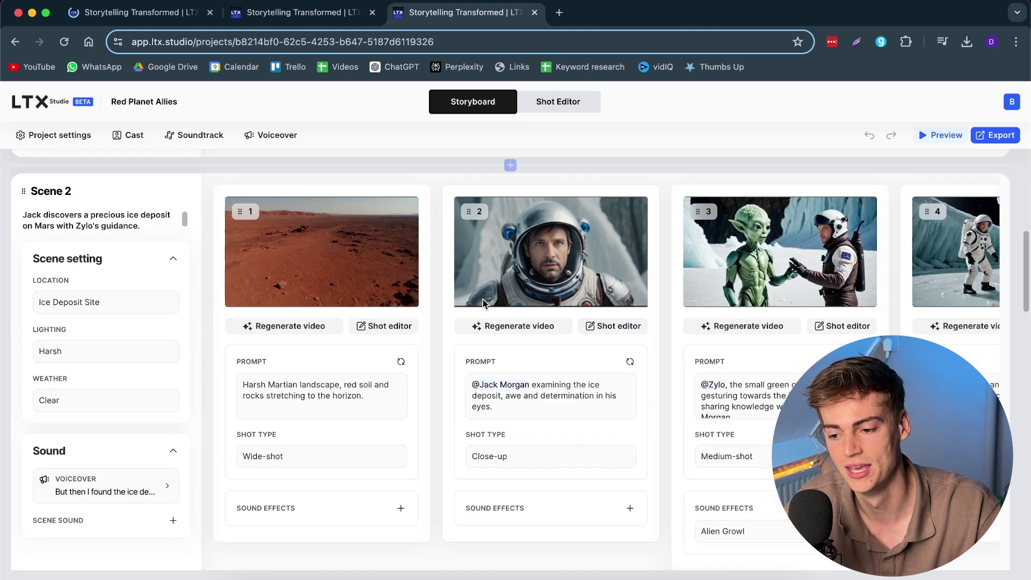
{"action": "scroll", "coordinate": [559, 284], "scroll_direction": "down", "scroll_amount": 15}
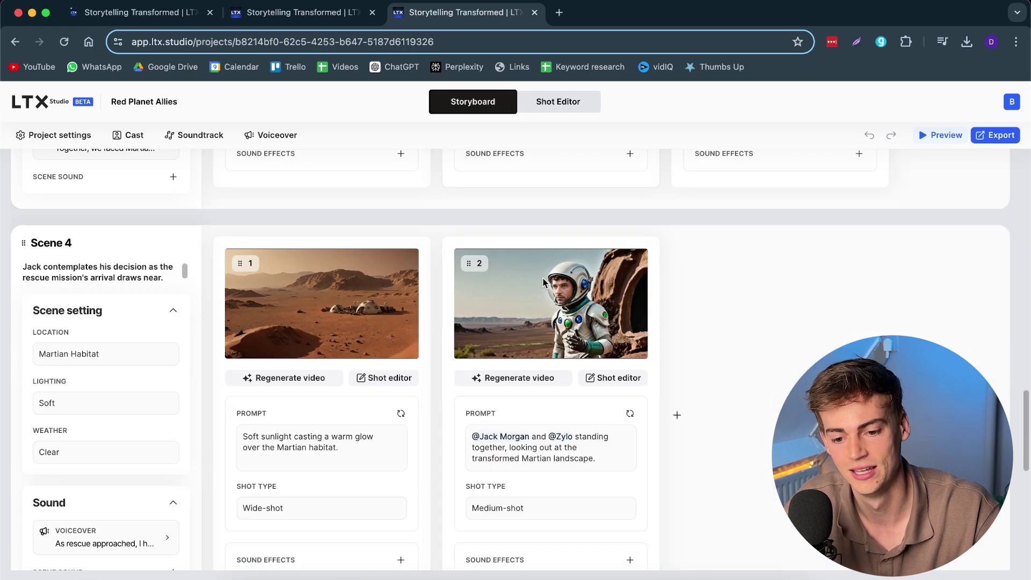
{"action": "scroll", "coordinate": [433, 319], "scroll_direction": "up", "scroll_amount": 20}
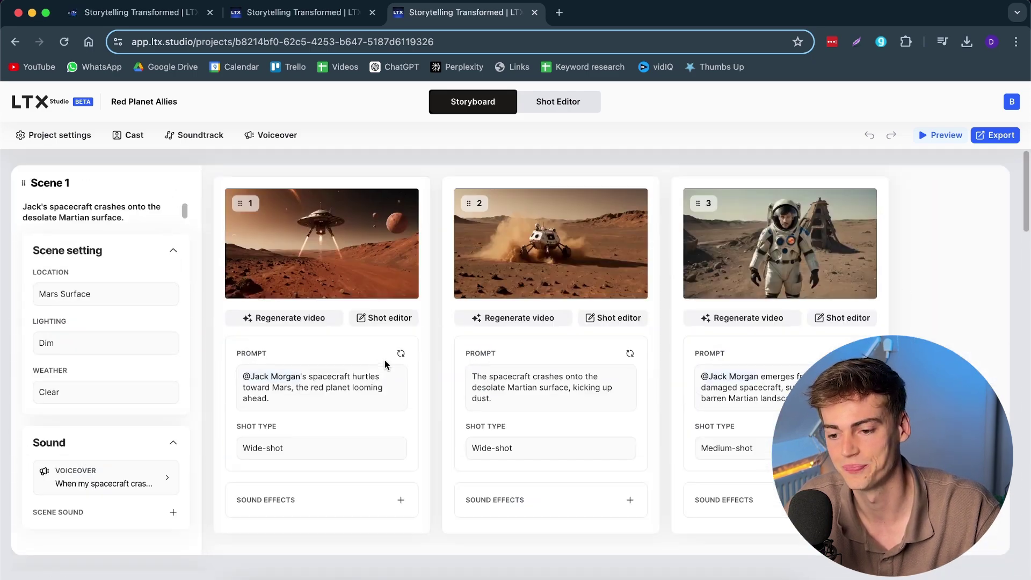
- Play Scene 1's three crash-landing shots one after another
{"action": "mouse_move", "coordinate": [299, 272]}
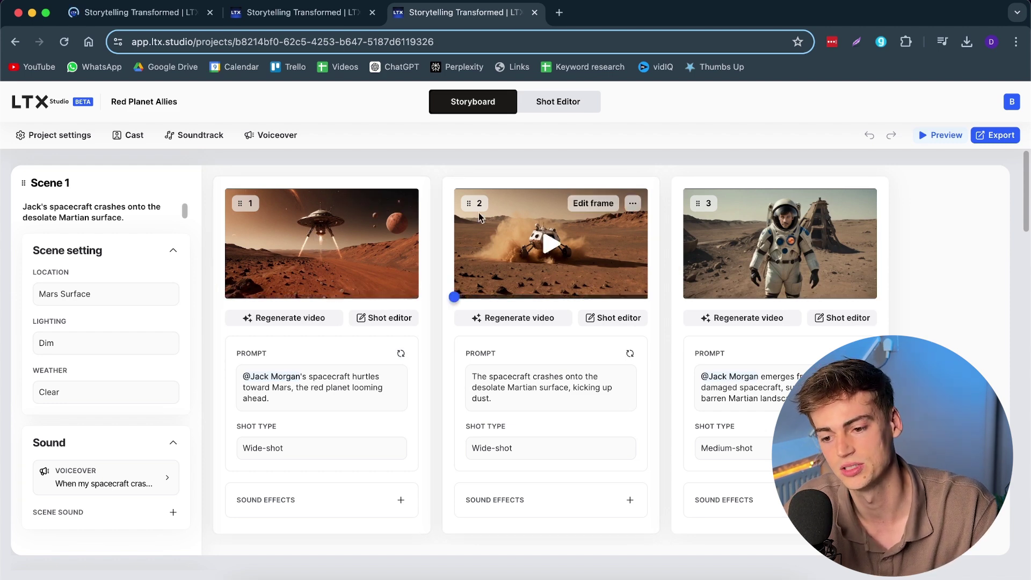
{"action": "left_click", "coordinate": [329, 249]}
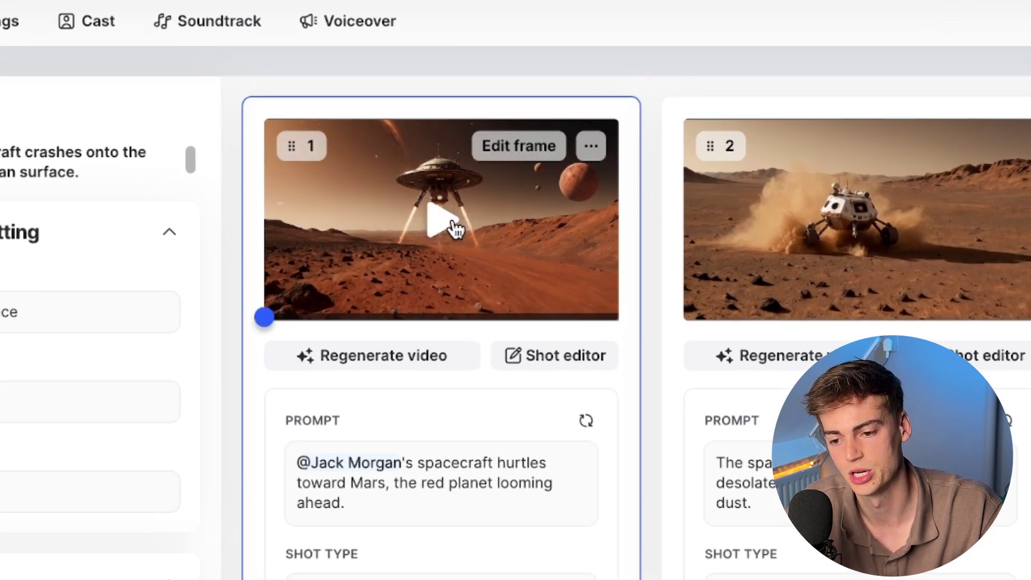
{"action": "left_click", "coordinate": [894, 231]}
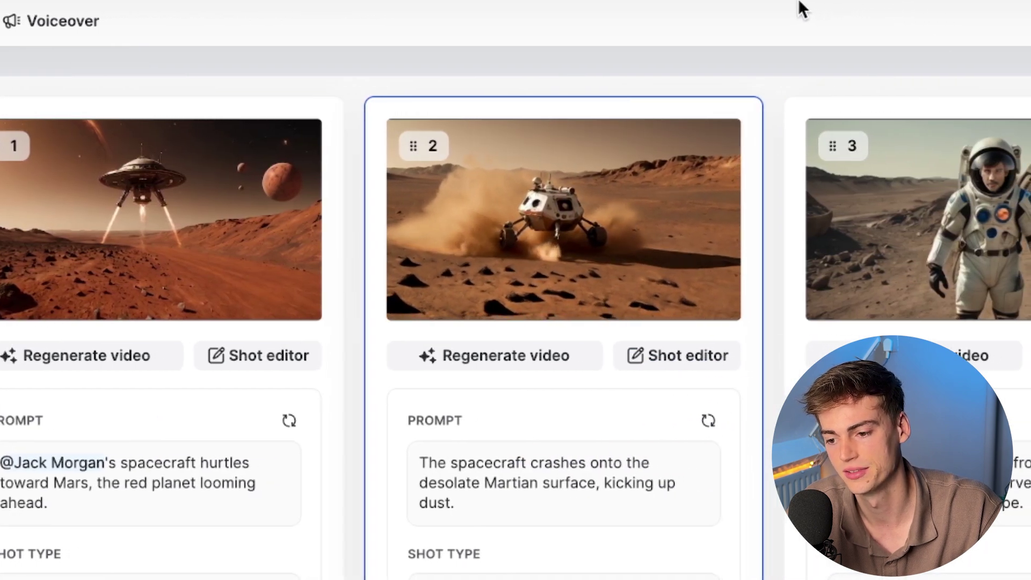
{"action": "left_click", "coordinate": [975, 218]}
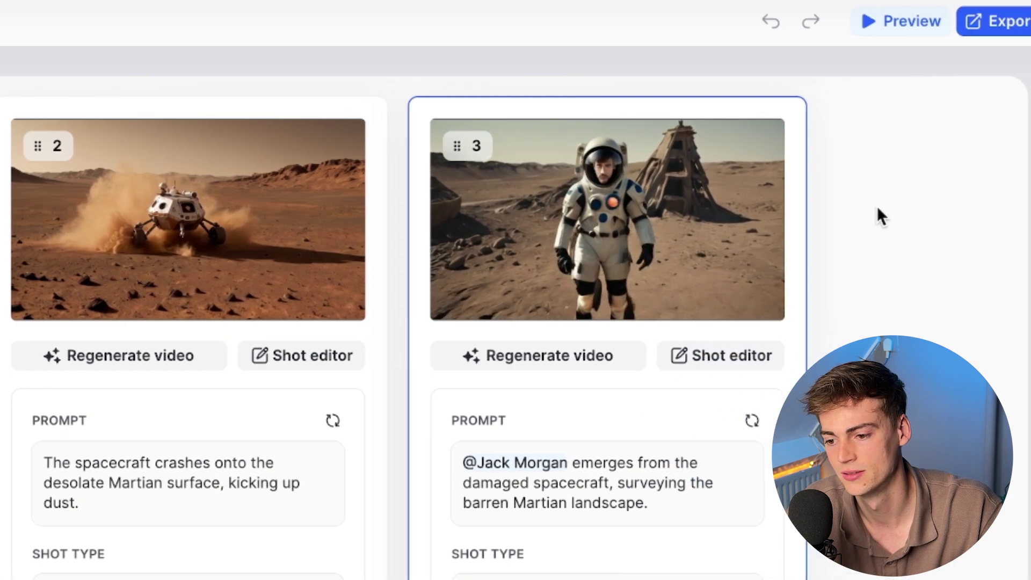
{"action": "mouse_move", "coordinate": [632, 236]}
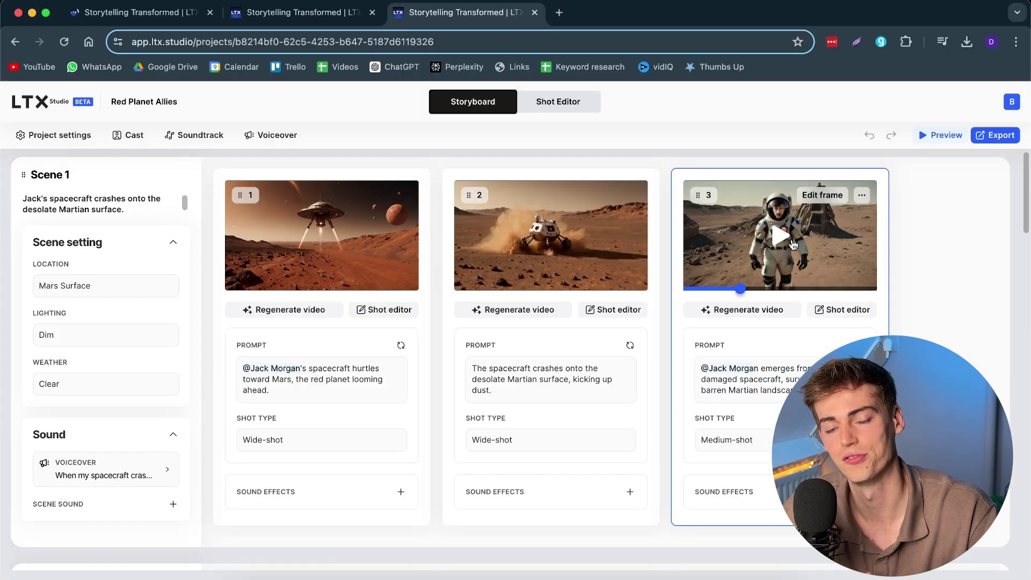
- Play and pause Scene 2's third shot of the alien meeting the astronaut, then continue to Scene 3
{"action": "scroll", "coordinate": [761, 332], "scroll_direction": "down", "scroll_amount": 7}
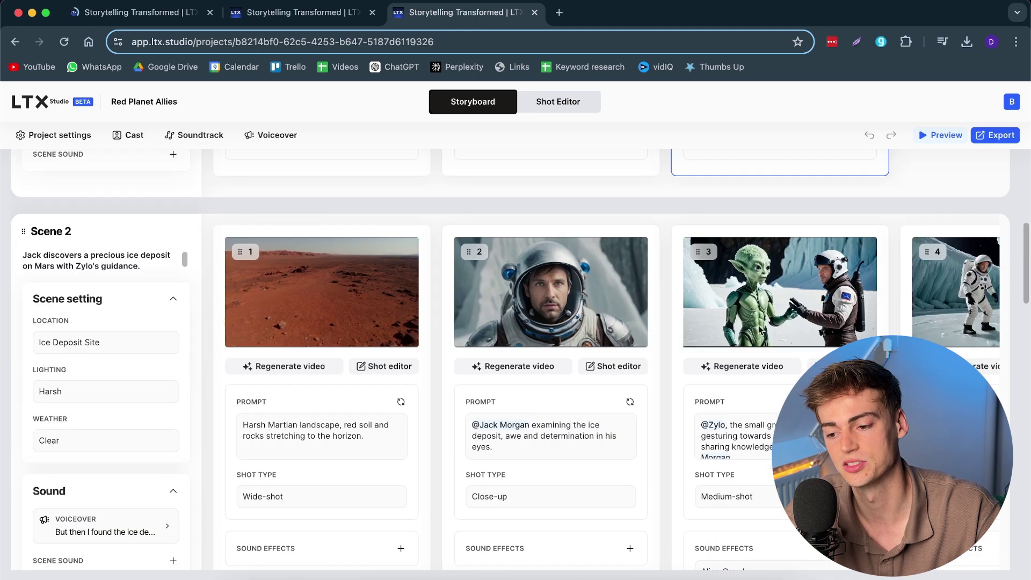
{"action": "left_click", "coordinate": [790, 355]}
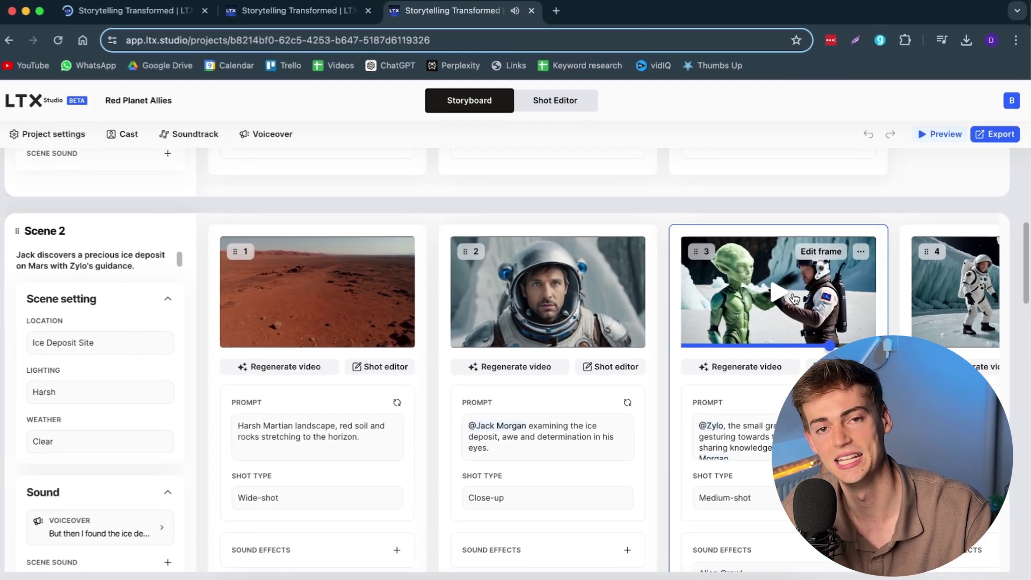
{"action": "left_click", "coordinate": [676, 311]}
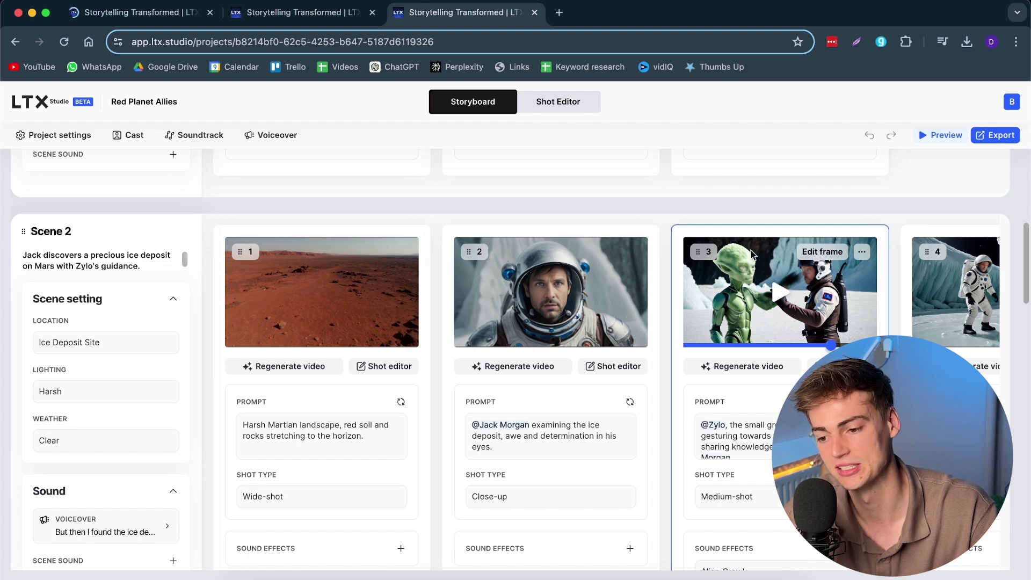
{"action": "scroll", "coordinate": [767, 266], "scroll_direction": "down", "scroll_amount": 1}
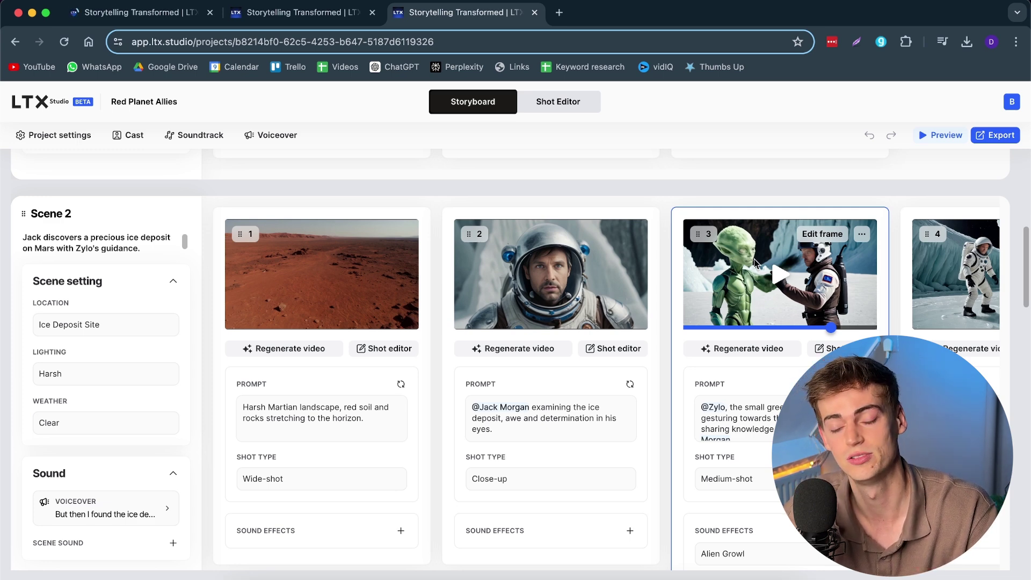
{"action": "scroll", "coordinate": [600, 349], "scroll_direction": "down", "scroll_amount": 10}
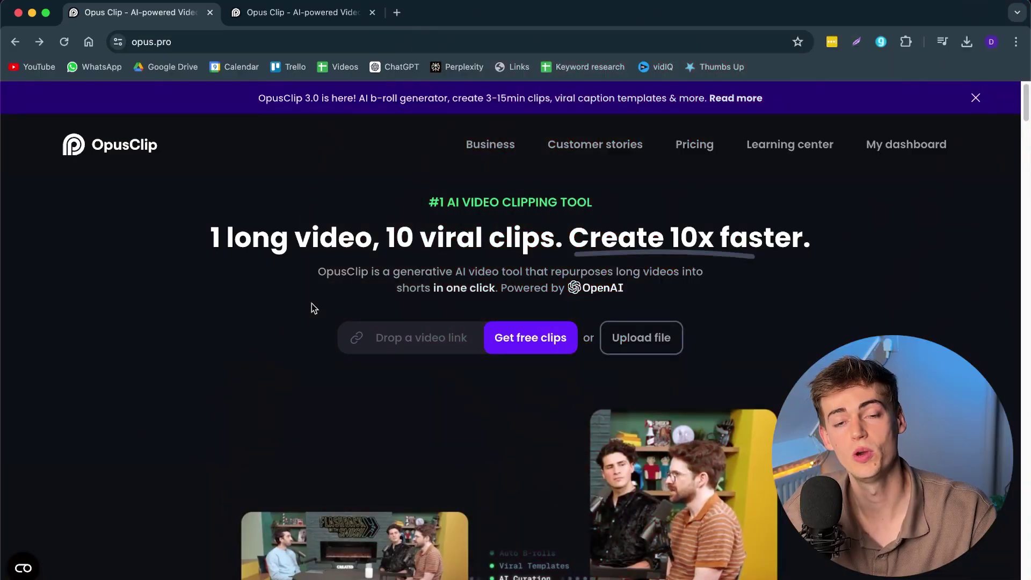
- Paste the YouTube video link into Opus Clip and submit it
{"action": "left_click", "coordinate": [434, 338]}
{"action": "key", "text": "super+v"}
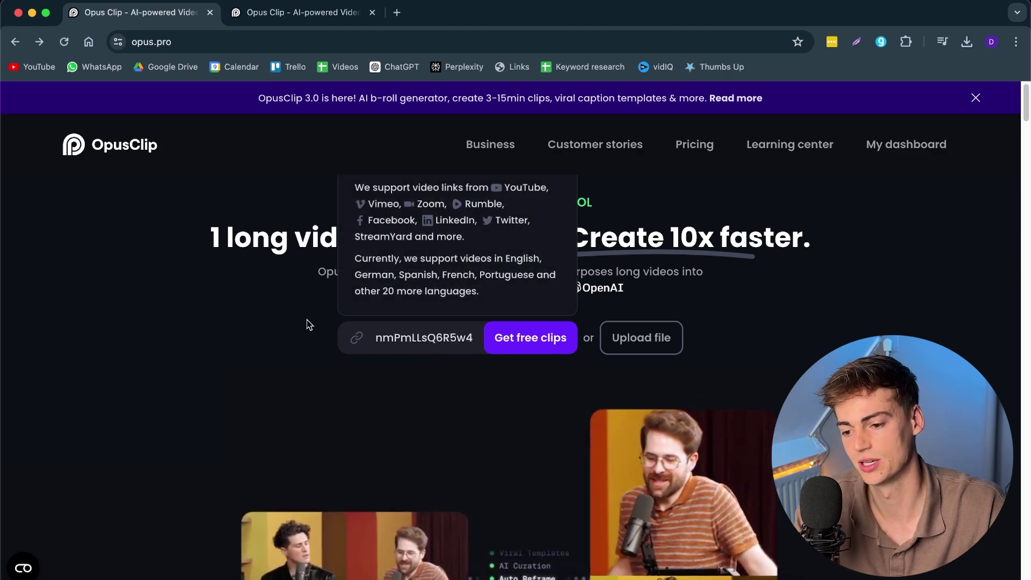
{"action": "left_click", "coordinate": [510, 337]}
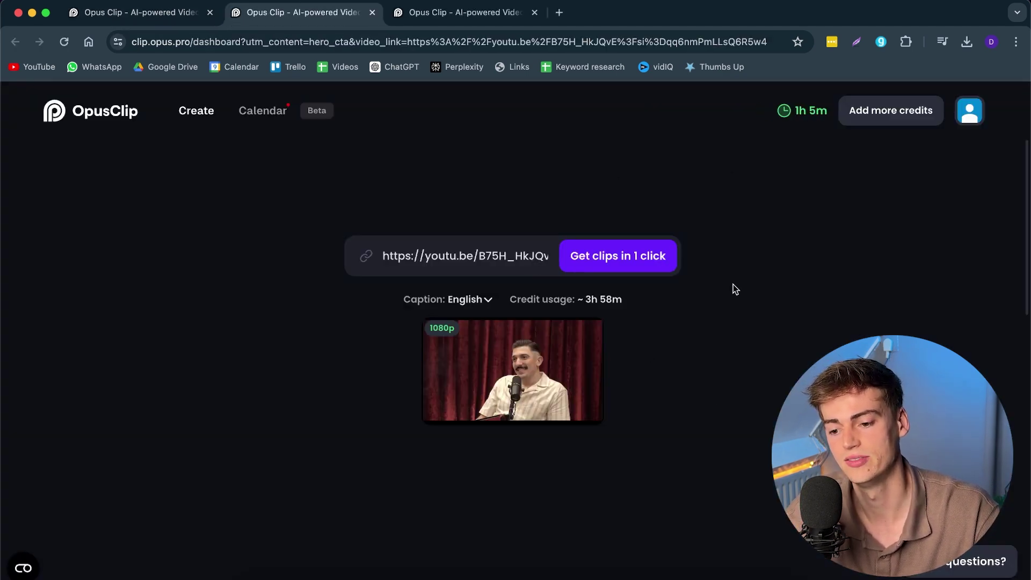
- Keep the Karaoke caption preset and confirm the 0:00:00–3:57:26 timeframe with Auto clip length
{"action": "scroll", "coordinate": [788, 255], "scroll_direction": "down", "scroll_amount": 3}
{"action": "scroll", "coordinate": [741, 269], "scroll_direction": "down", "scroll_amount": 2}
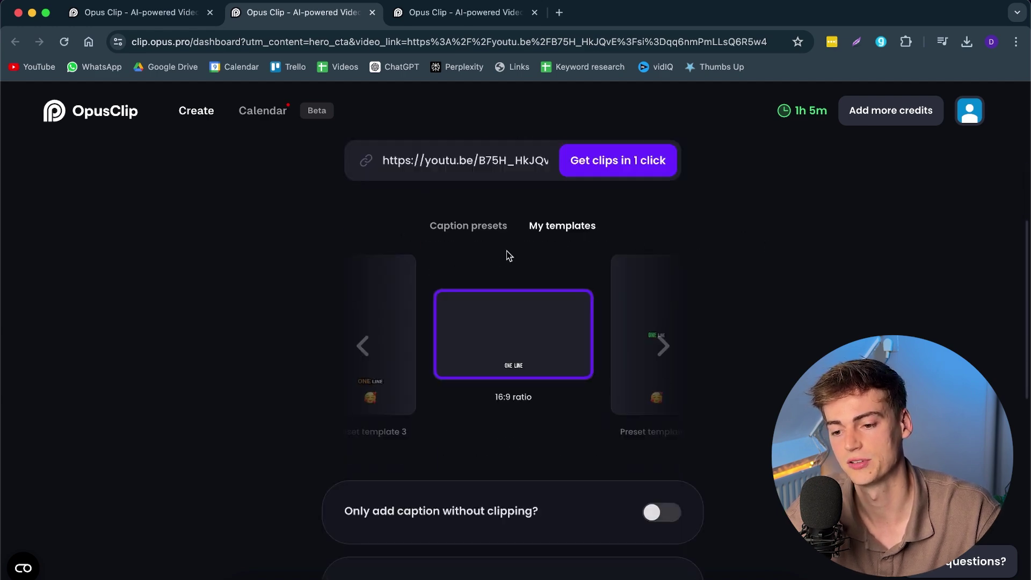
{"action": "left_click", "coordinate": [461, 239]}
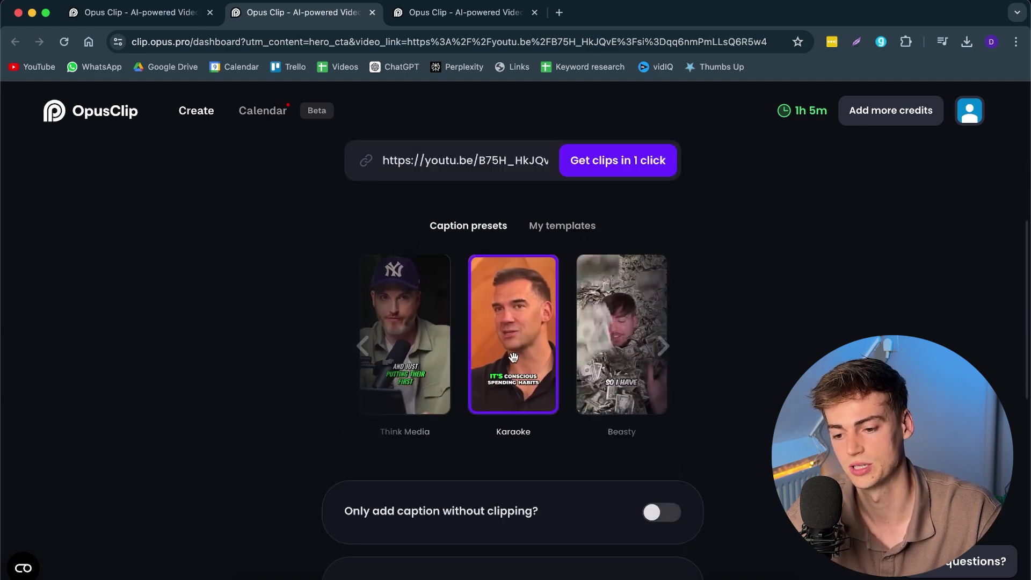
{"action": "scroll", "coordinate": [508, 345], "scroll_direction": "down", "scroll_amount": 5}
{"action": "scroll", "coordinate": [492, 386], "scroll_direction": "down", "scroll_amount": 2}
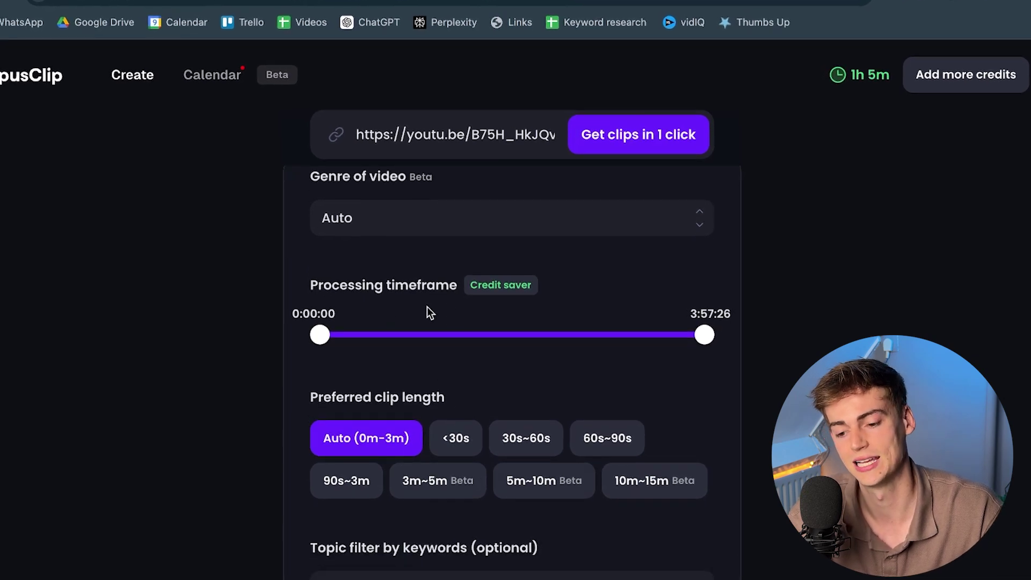
{"action": "scroll", "coordinate": [488, 430], "scroll_direction": "down", "scroll_amount": 2}
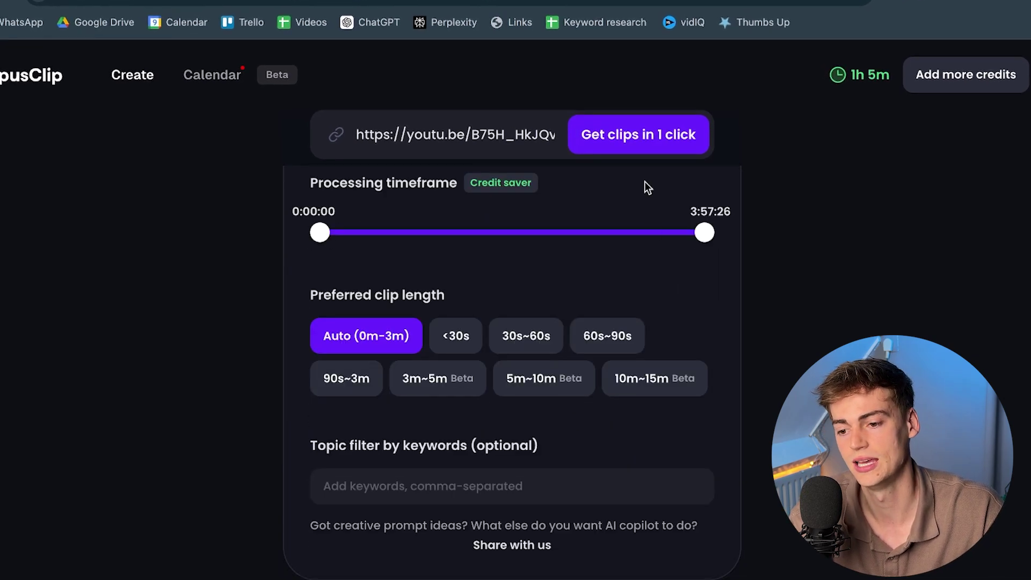
- Generate clips from the video and scroll through the ranked results
{"action": "left_click", "coordinate": [646, 139]}
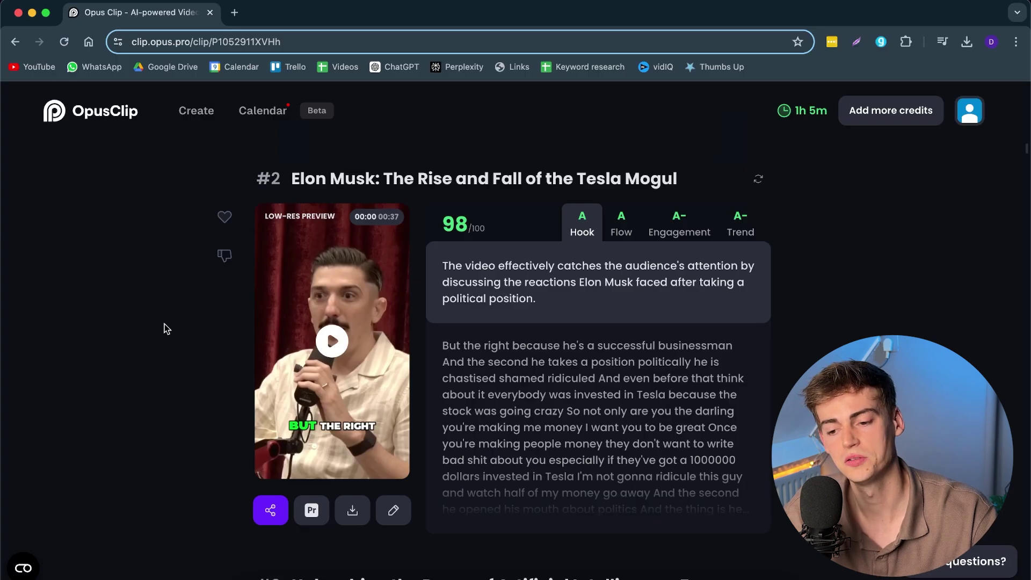
{"action": "scroll", "coordinate": [540, 330], "scroll_direction": "down", "scroll_amount": 20}
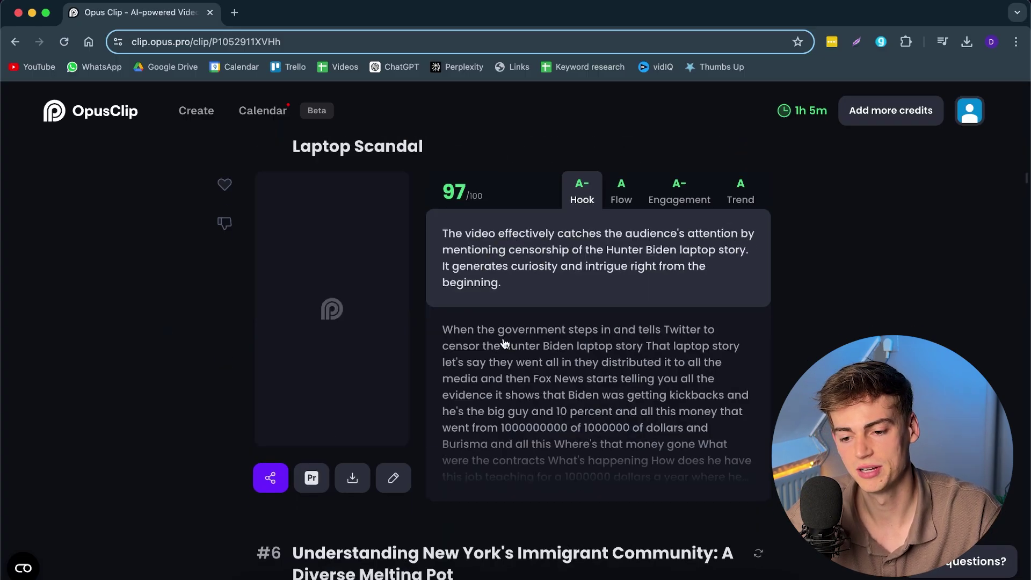
{"action": "scroll", "coordinate": [540, 330], "scroll_direction": "down", "scroll_amount": 20}
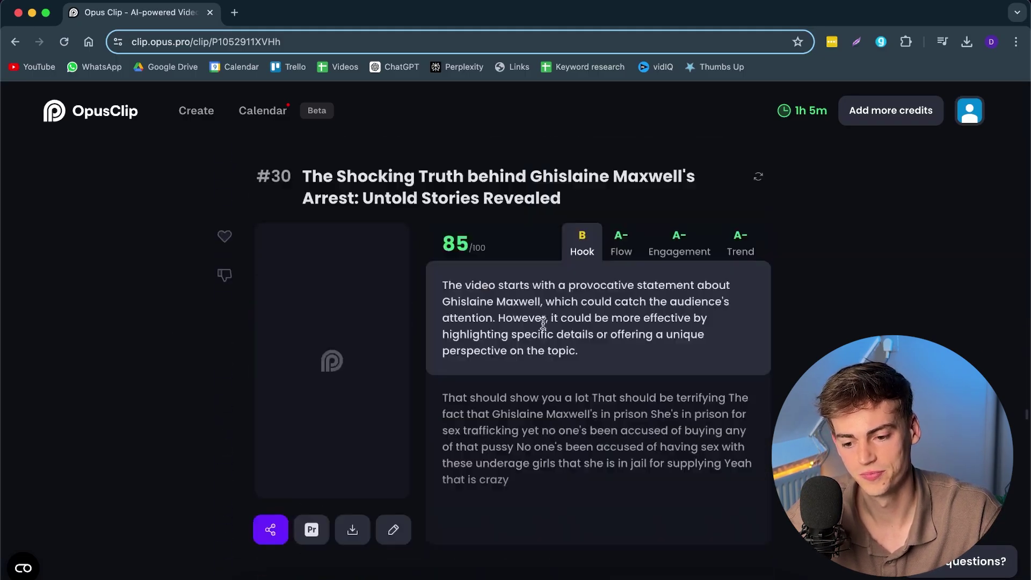
{"action": "scroll", "coordinate": [559, 318], "scroll_direction": "down", "scroll_amount": 15}
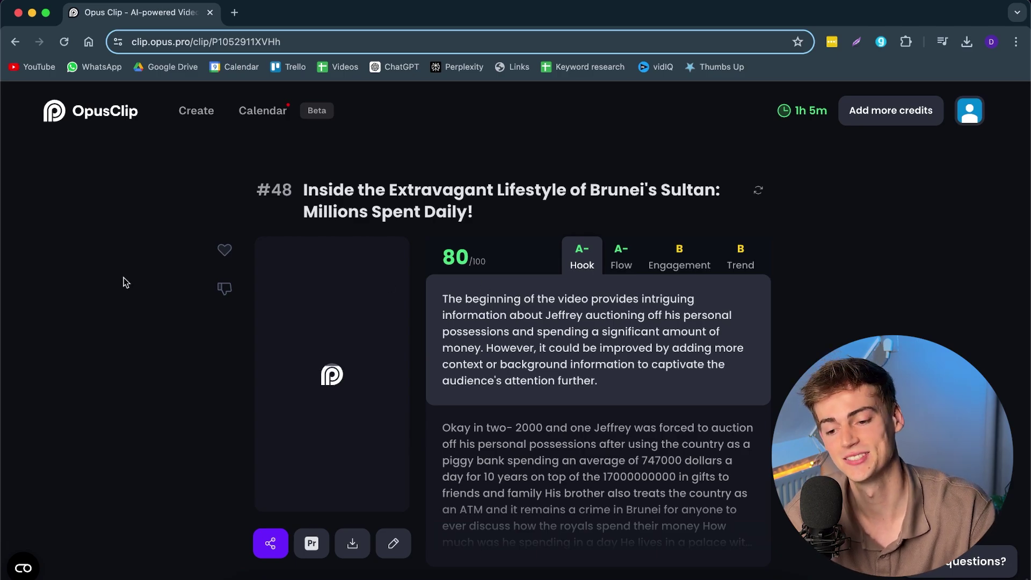
{"action": "scroll", "coordinate": [125, 283], "scroll_direction": "up", "scroll_amount": 20}
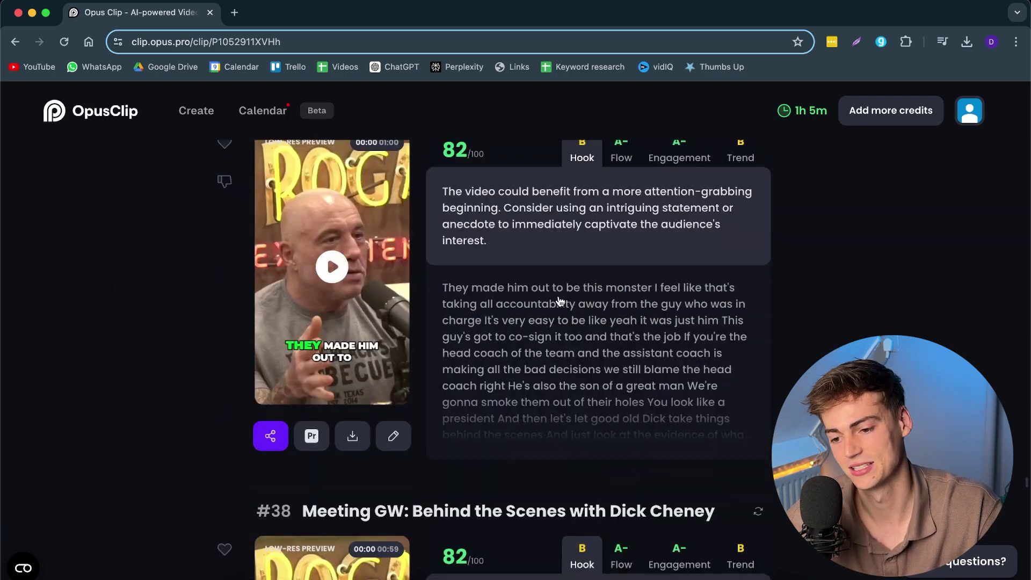
{"action": "scroll", "coordinate": [559, 300], "scroll_direction": "up", "scroll_amount": 20}
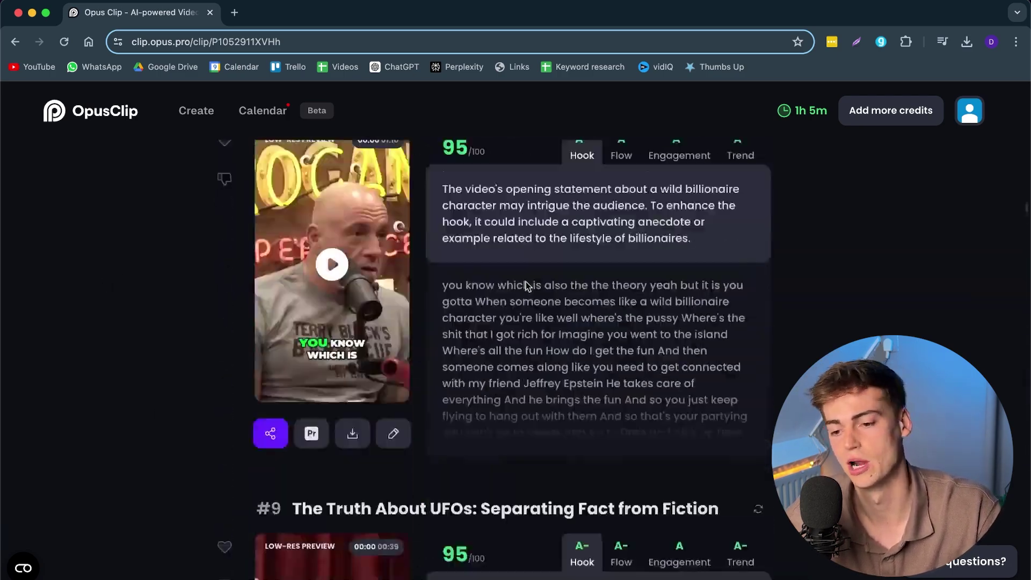
{"action": "scroll", "coordinate": [526, 287], "scroll_direction": "up", "scroll_amount": 15}
- Play and pause clip #2, 'Elon Musk: The Rise and Fall of the Tesla Mogul'
{"action": "scroll", "coordinate": [371, 289], "scroll_direction": "down", "scroll_amount": 5}
{"action": "scroll", "coordinate": [489, 277], "scroll_direction": "down", "scroll_amount": 1}
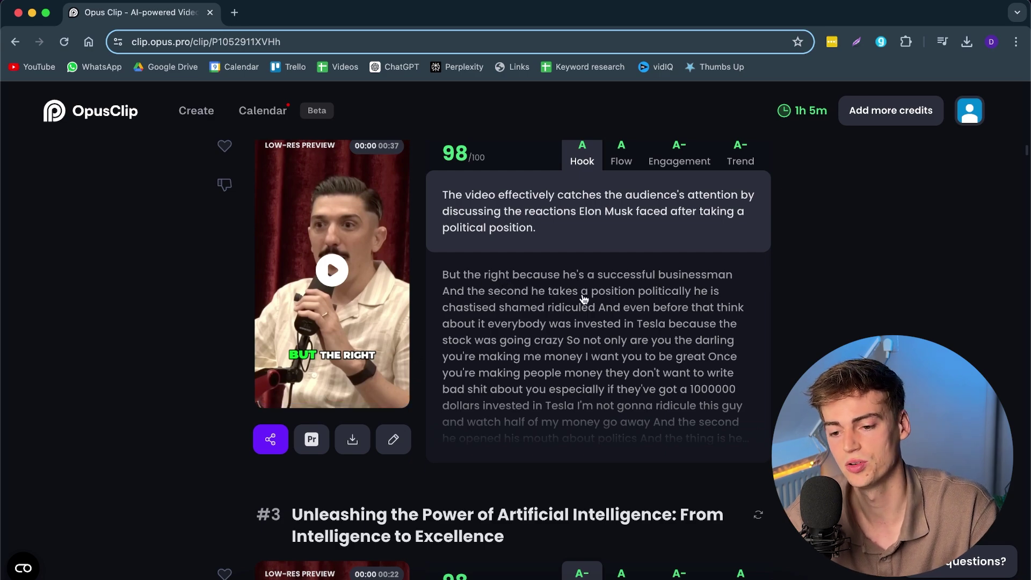
{"action": "scroll", "coordinate": [582, 295], "scroll_direction": "down", "scroll_amount": 10}
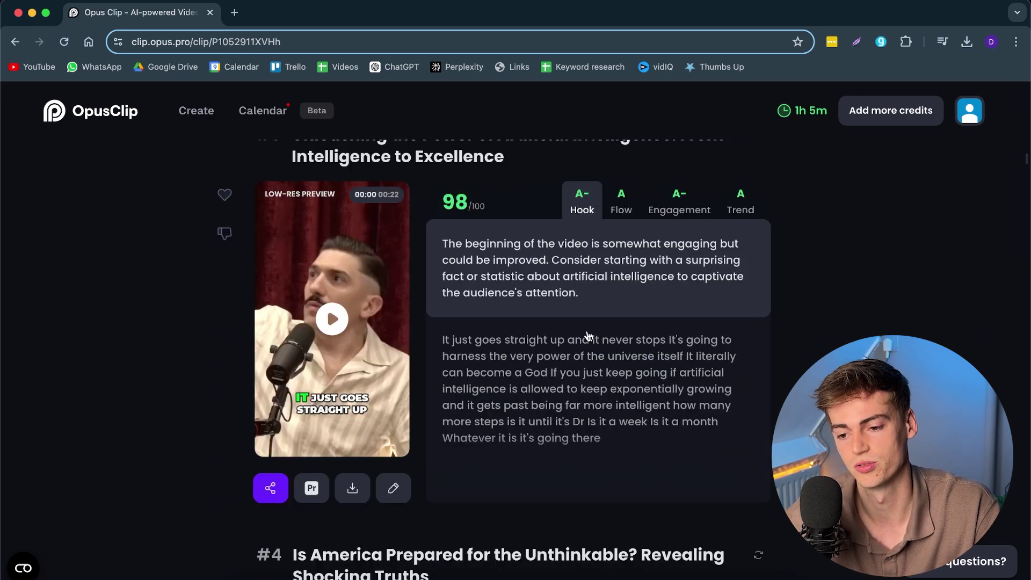
{"action": "scroll", "coordinate": [580, 329], "scroll_direction": "up", "scroll_amount": 10}
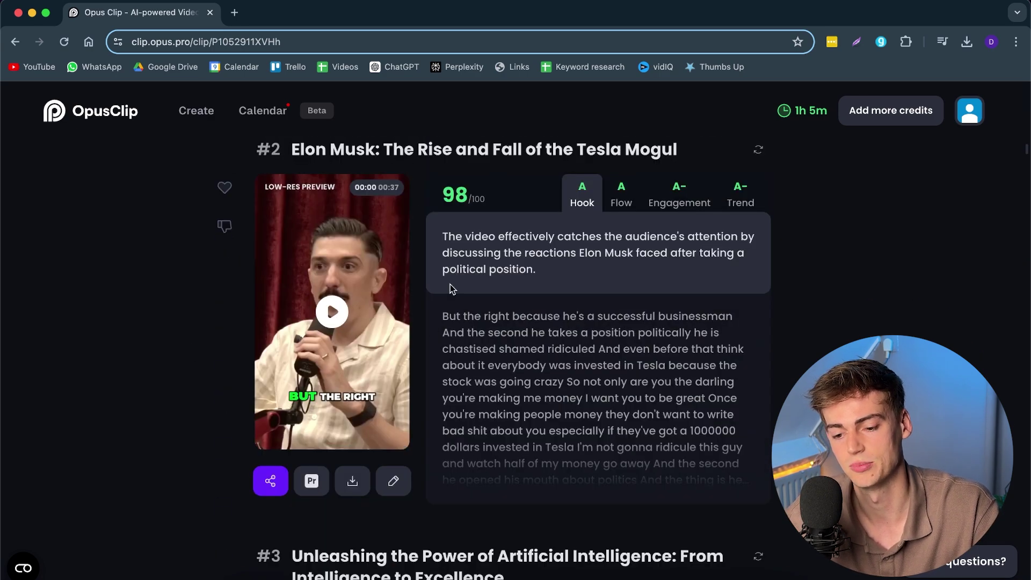
{"action": "left_click", "coordinate": [300, 339]}
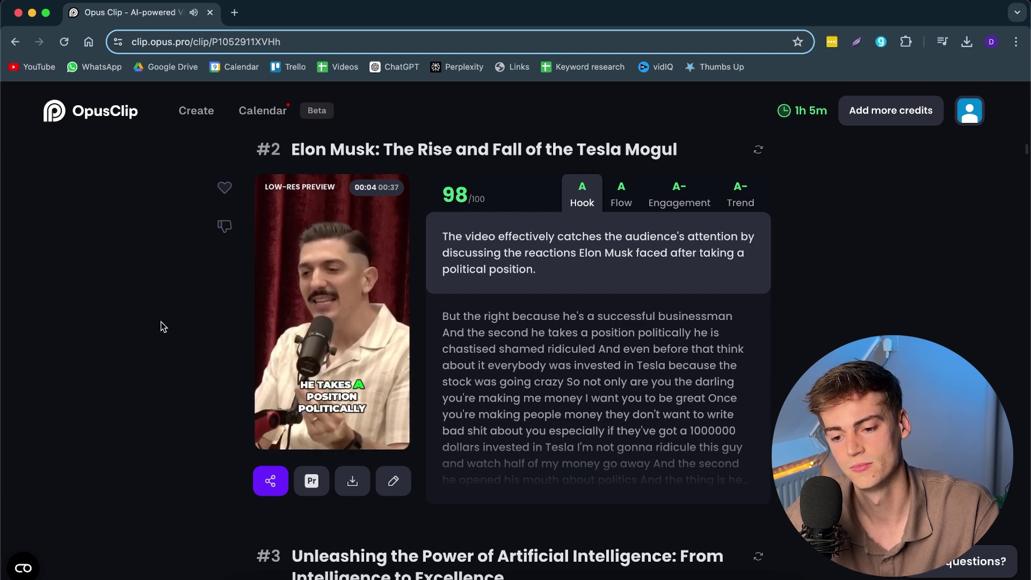
{"action": "left_click", "coordinate": [338, 314]}
- Edit clip #2 and add the earlier 'But the left obviously for the cars' transcript line
{"action": "left_click", "coordinate": [394, 481]}
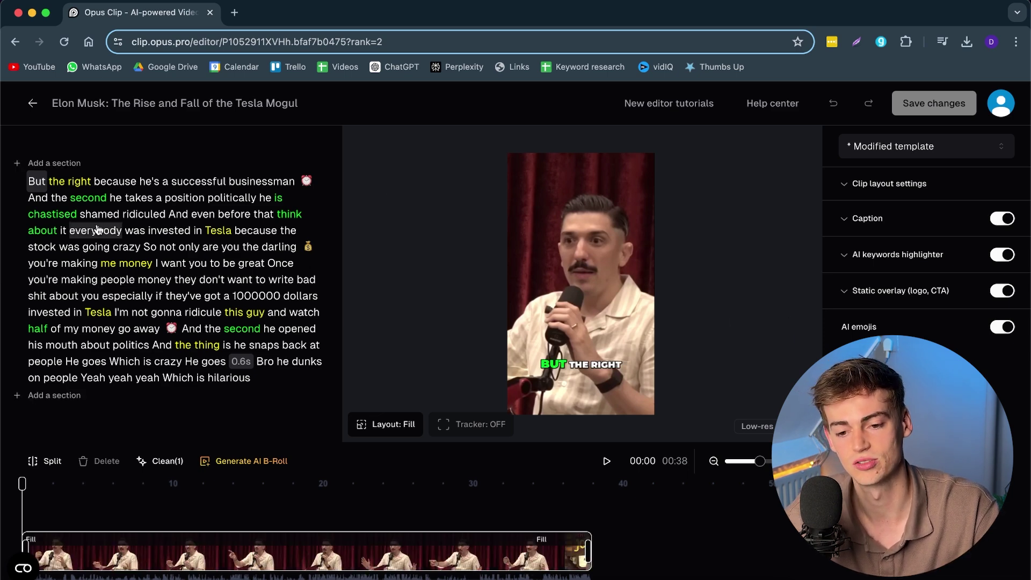
{"action": "left_click", "coordinate": [64, 169]}
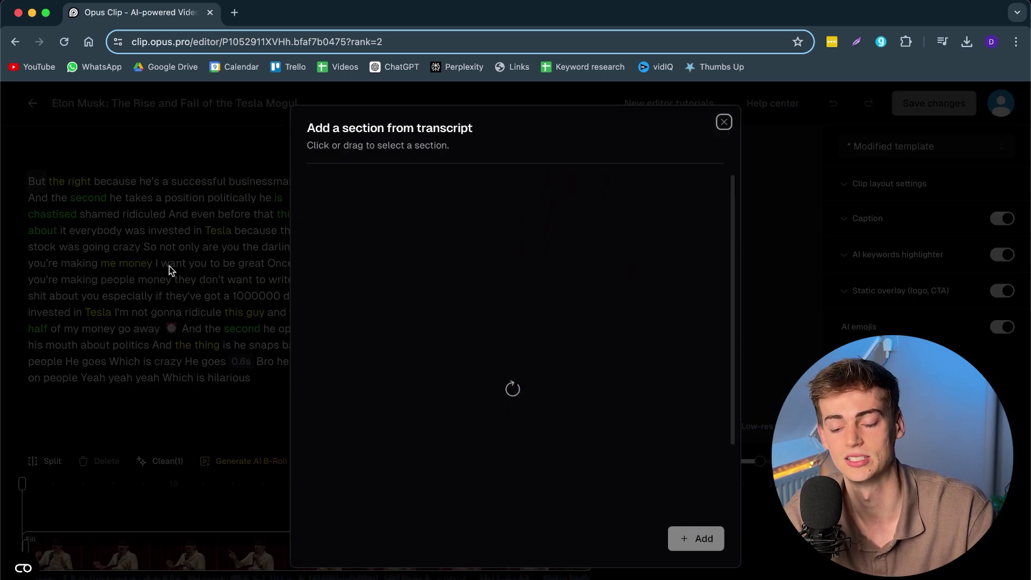
{"action": "scroll", "coordinate": [398, 366], "scroll_direction": "down", "scroll_amount": 6}
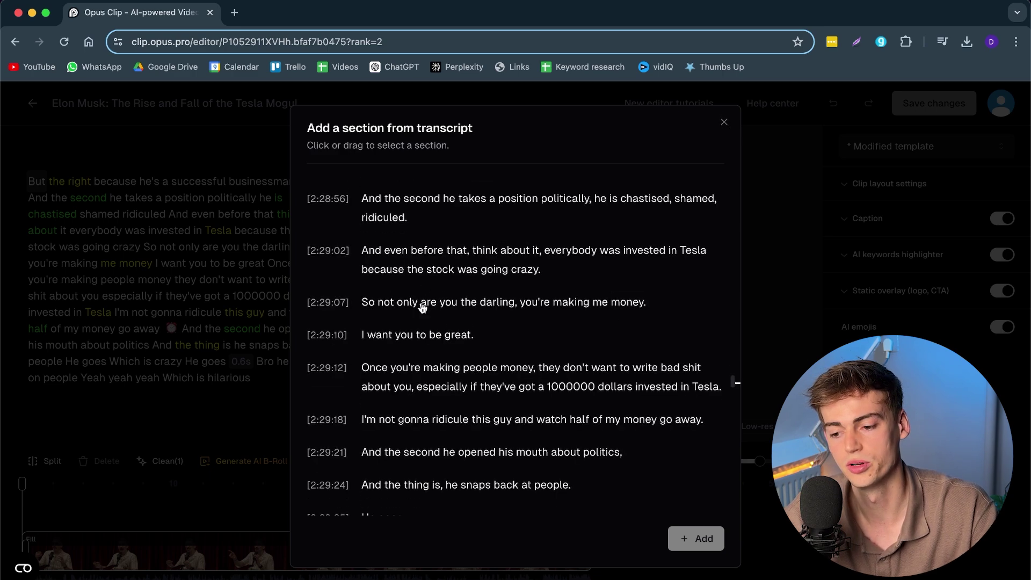
{"action": "scroll", "coordinate": [398, 366], "scroll_direction": "up", "scroll_amount": 8}
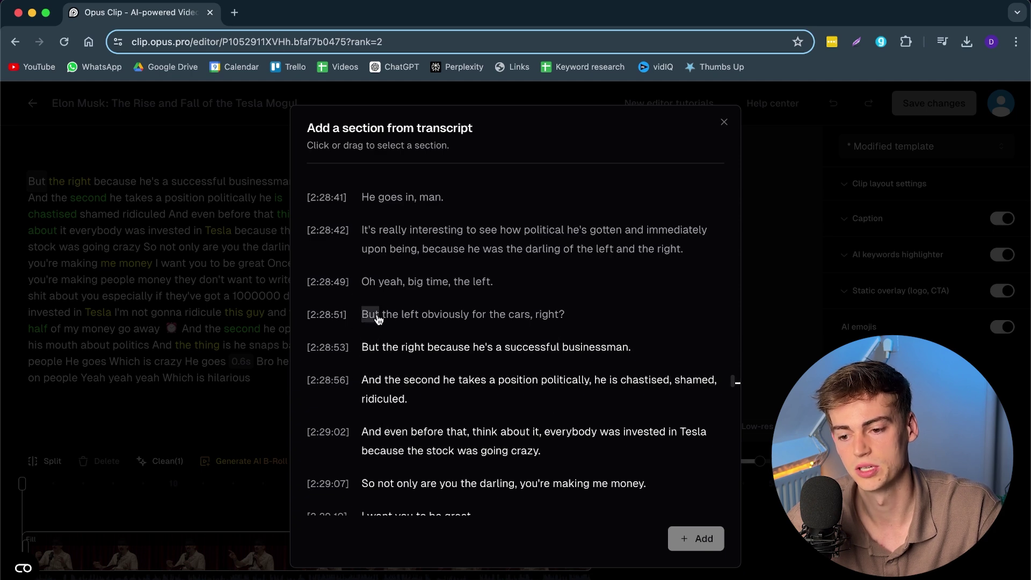
{"action": "mouse_move", "coordinate": [373, 317]}
{"action": "left_mouse_down"}
{"action": "mouse_move", "coordinate": [564, 317]}
{"action": "mouse_move", "coordinate": [355, 316]}
{"action": "left_mouse_up"}
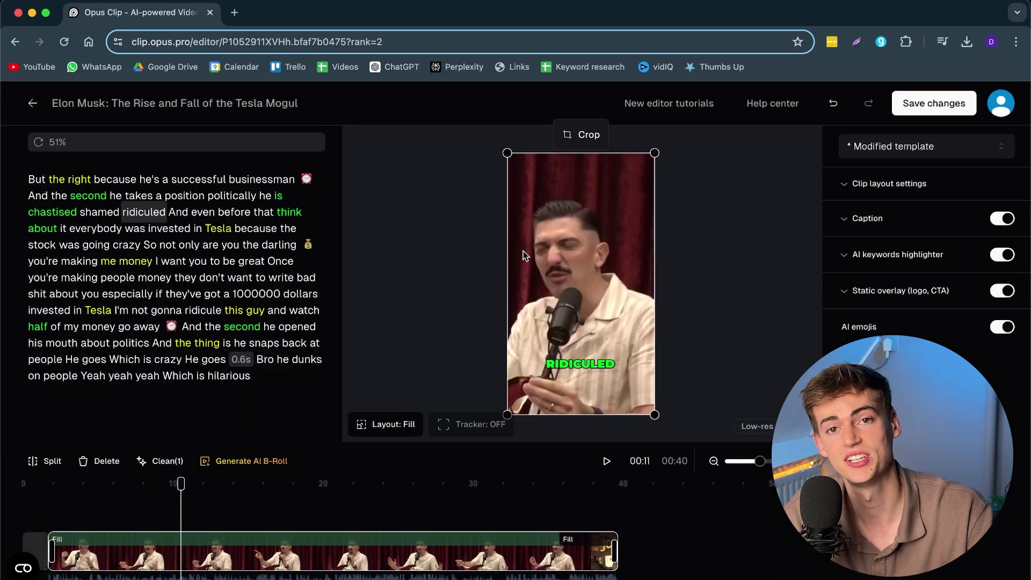
- Try moving the crop frame over the speaker, then close crop settings without applying
{"action": "left_click", "coordinate": [581, 134]}
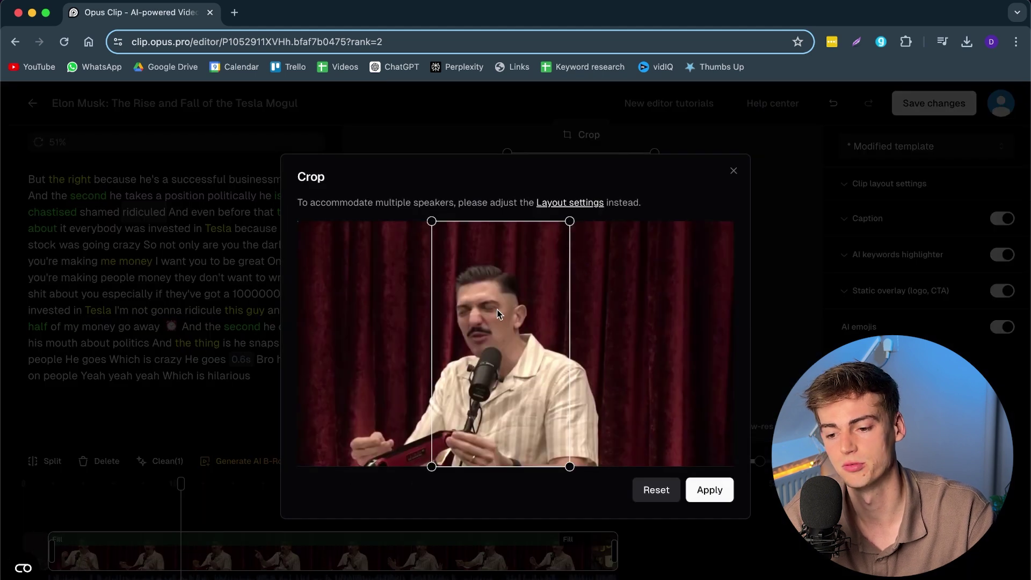
{"action": "left_click_drag", "start_coordinate": [500, 310], "coordinate": [478, 327]}
{"action": "left_click_drag", "start_coordinate": [317, 257], "coordinate": [549, 319]}
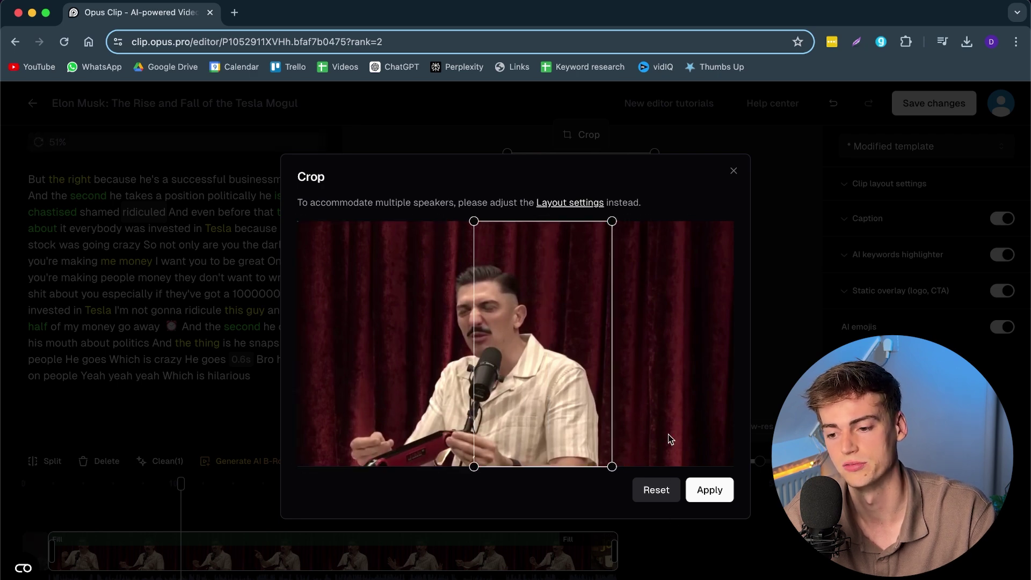
{"action": "left_click", "coordinate": [734, 171]}
- Keep the Fill layout and exit the editor, confirming Leave site despite unsaved changes
{"action": "left_click", "coordinate": [392, 423]}
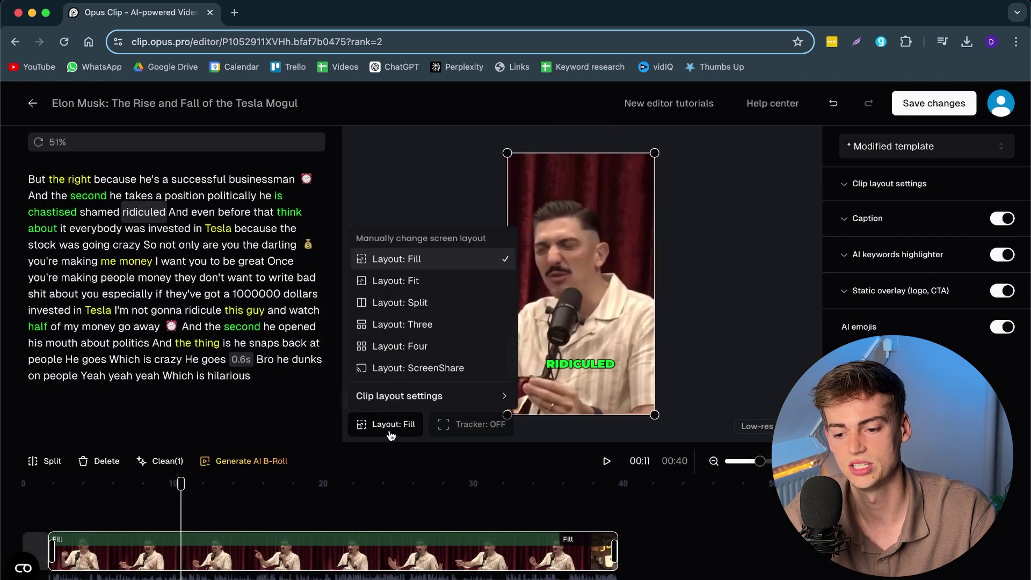
{"action": "left_click", "coordinate": [379, 422]}
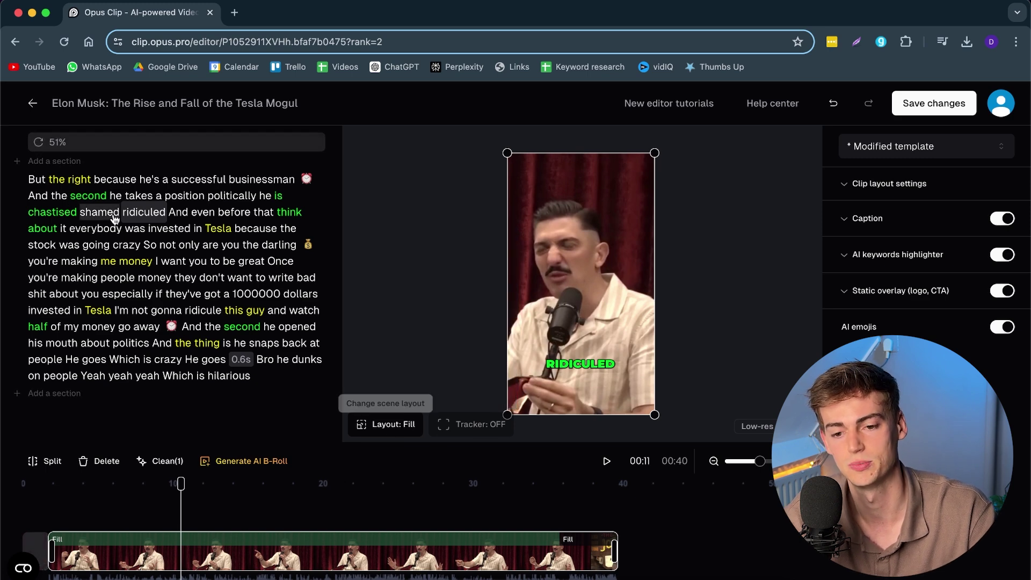
{"action": "left_click", "coordinate": [35, 104]}
{"action": "key", "text": "Return"}
{"action": "left_click", "coordinate": [542, 240]}
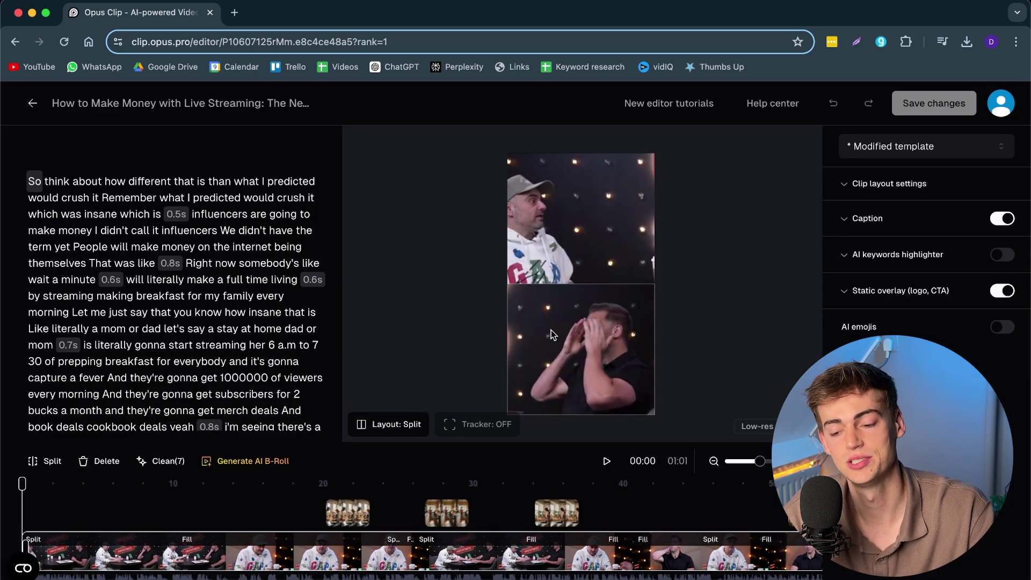
{"action": "double_click", "coordinate": [584, 234]}
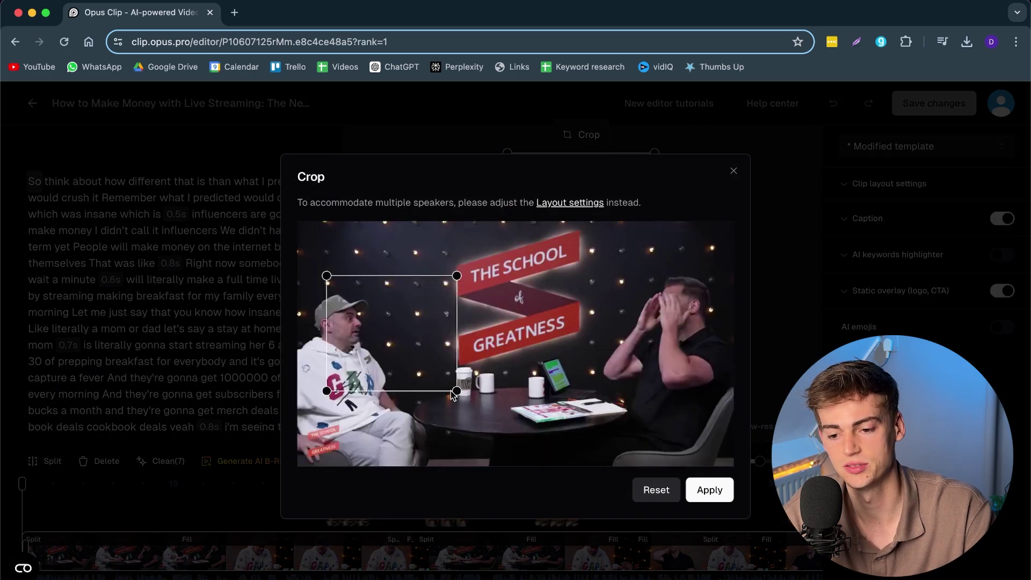
{"action": "left_click_drag", "start_coordinate": [456, 391], "coordinate": [444, 379]}
{"action": "left_click_drag", "start_coordinate": [407, 341], "coordinate": [379, 349]}
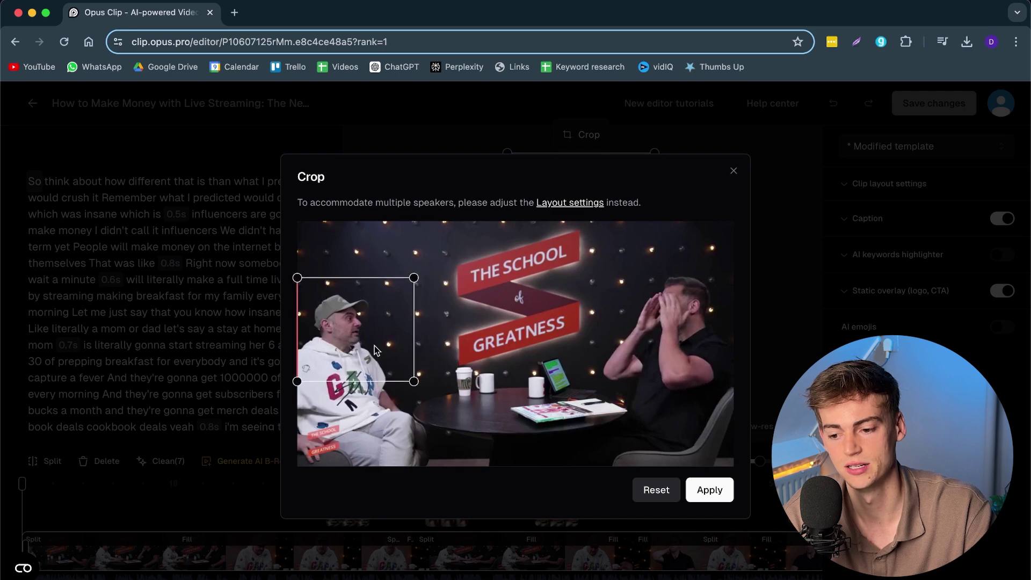
{"action": "left_click", "coordinate": [709, 490]}
{"action": "double_click", "coordinate": [599, 347]}
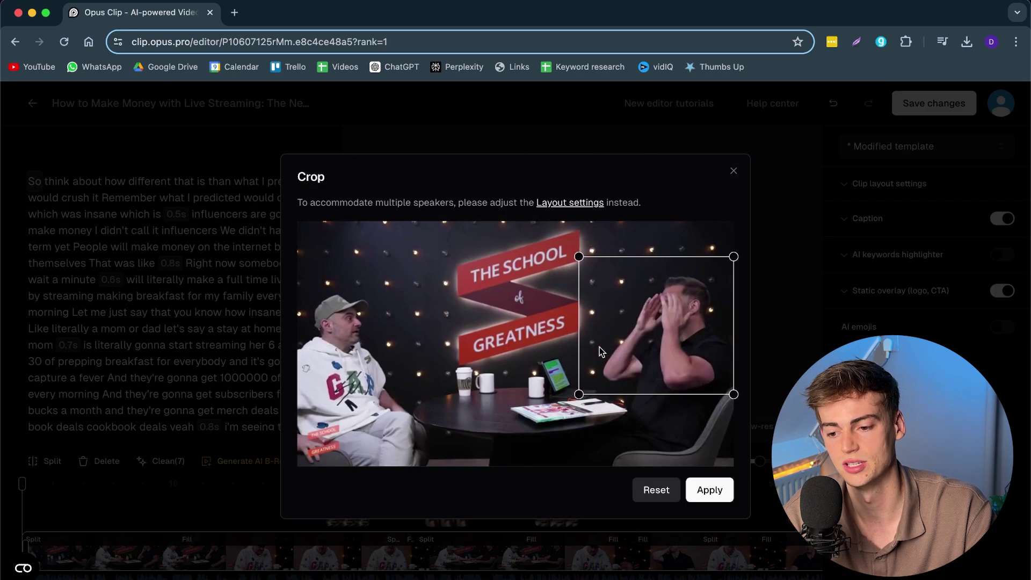
{"action": "left_click_drag", "start_coordinate": [598, 347], "coordinate": [673, 342]}
{"action": "left_click", "coordinate": [711, 483]}
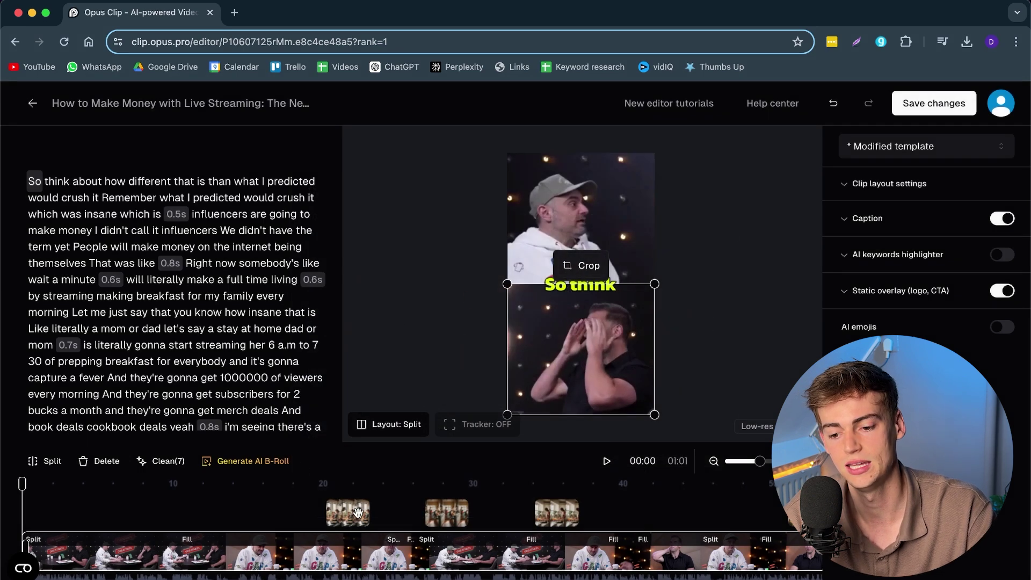
{"action": "left_click", "coordinate": [338, 496]}
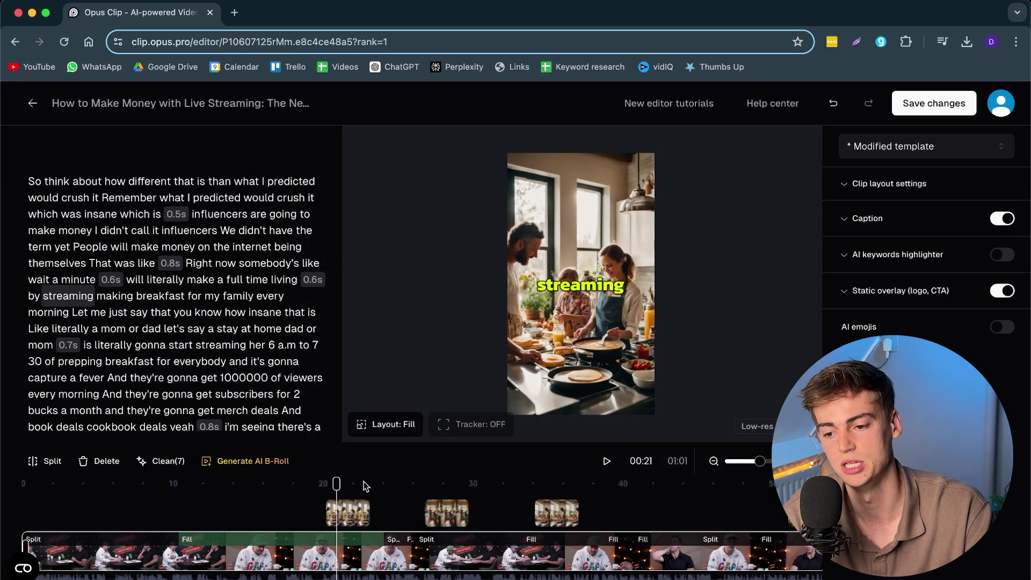
{"action": "left_click", "coordinate": [307, 484]}
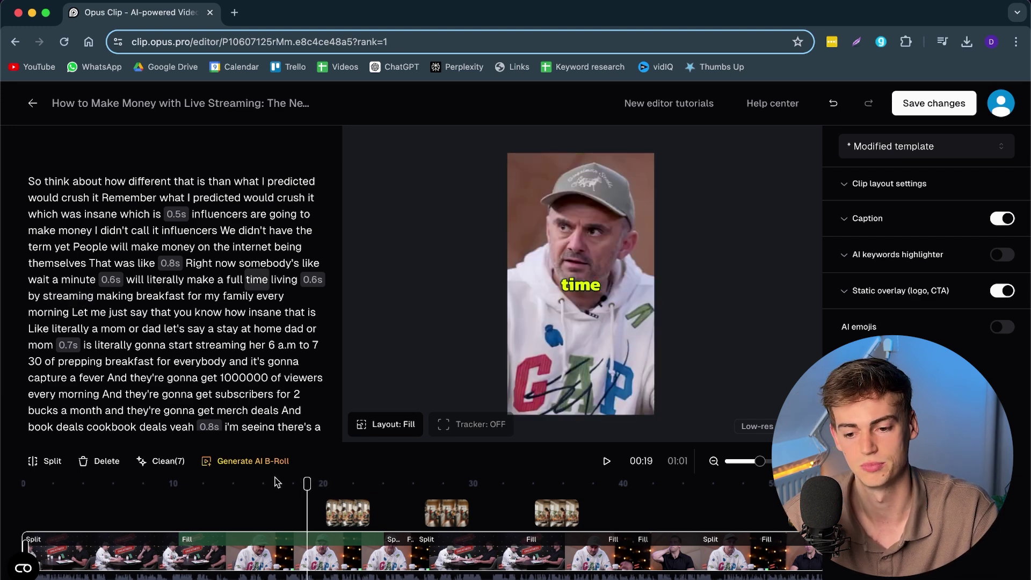
{"action": "key", "text": "space"}
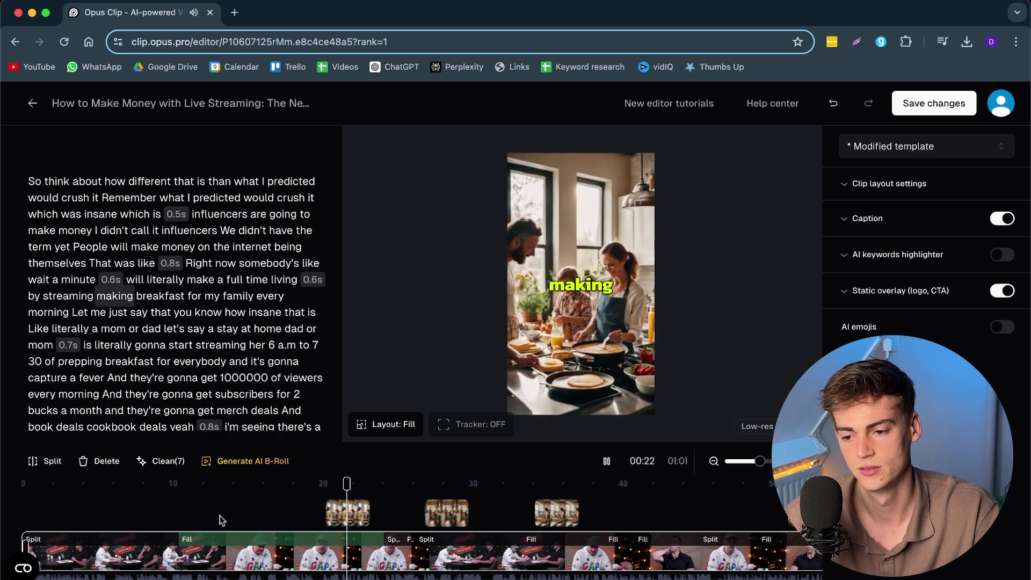
{"action": "key", "text": "space"}
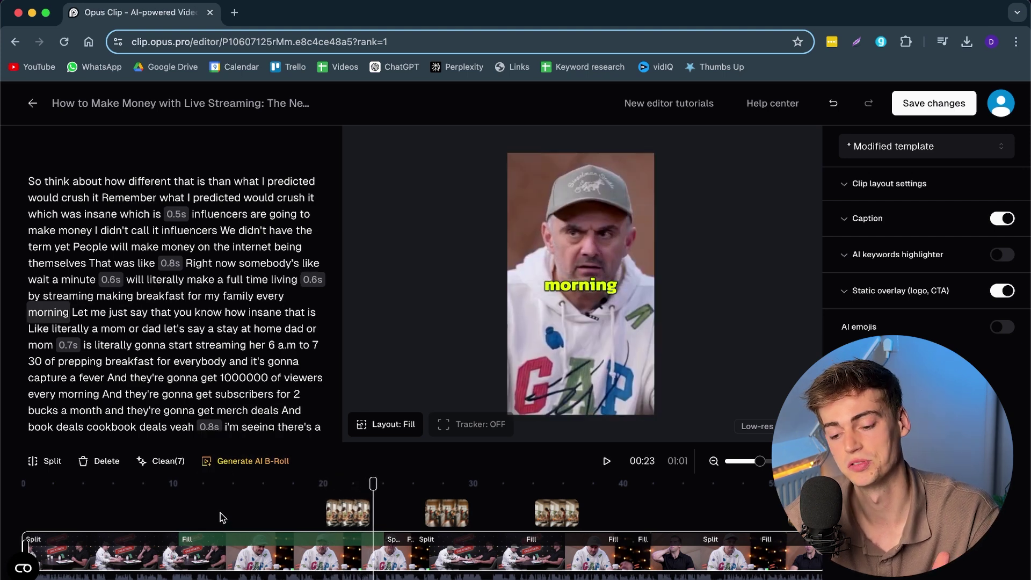
{"action": "left_click", "coordinate": [432, 498]}
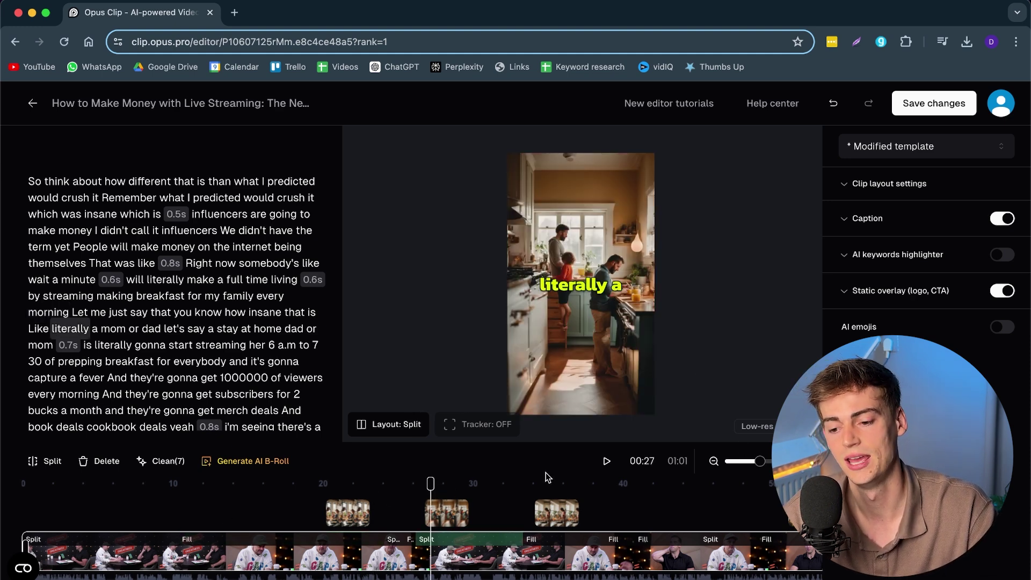
{"action": "left_click", "coordinate": [474, 484]}
{"action": "left_click", "coordinate": [494, 498]}
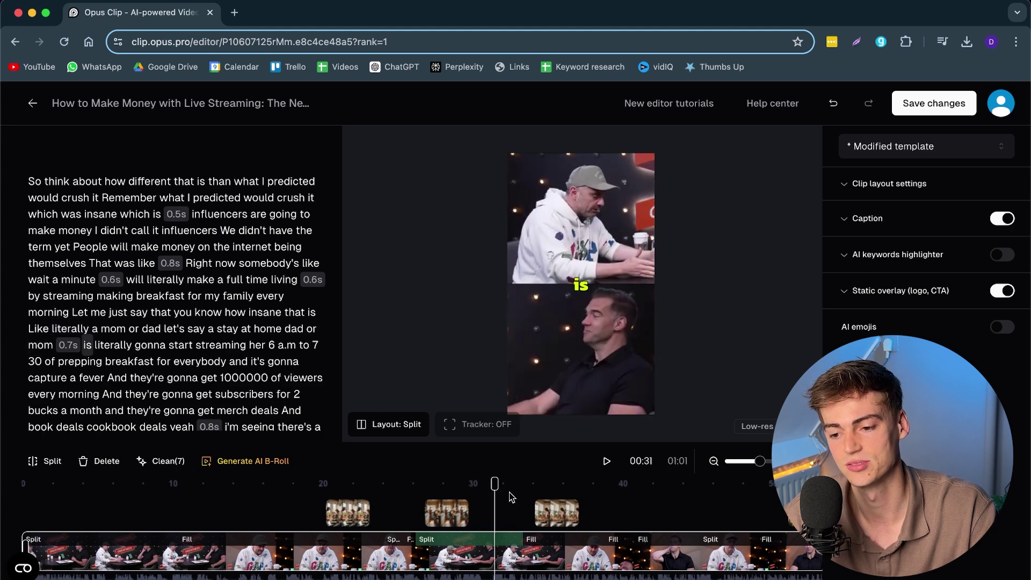
{"action": "left_click", "coordinate": [602, 498]}
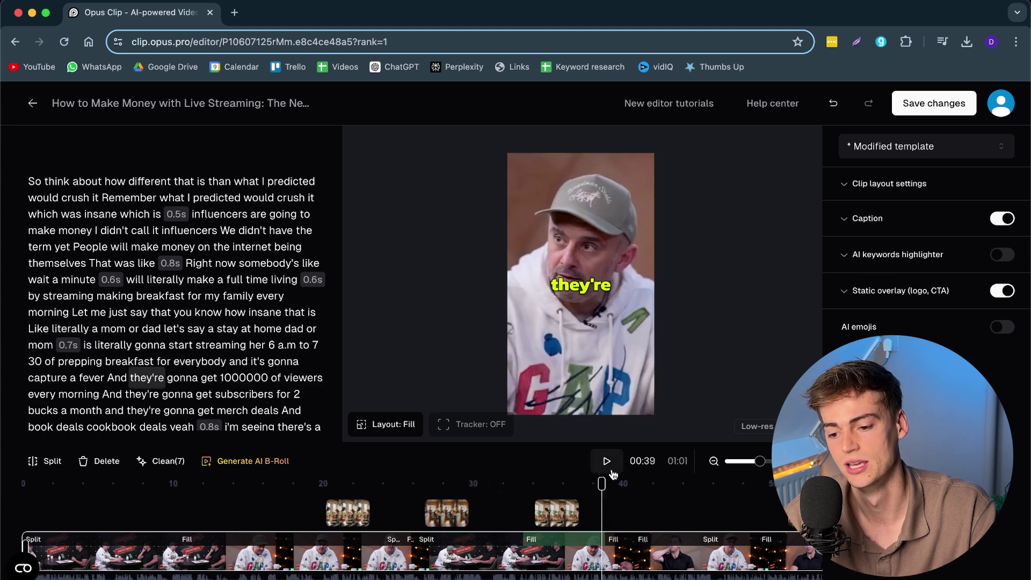
{"action": "left_click", "coordinate": [629, 508]}
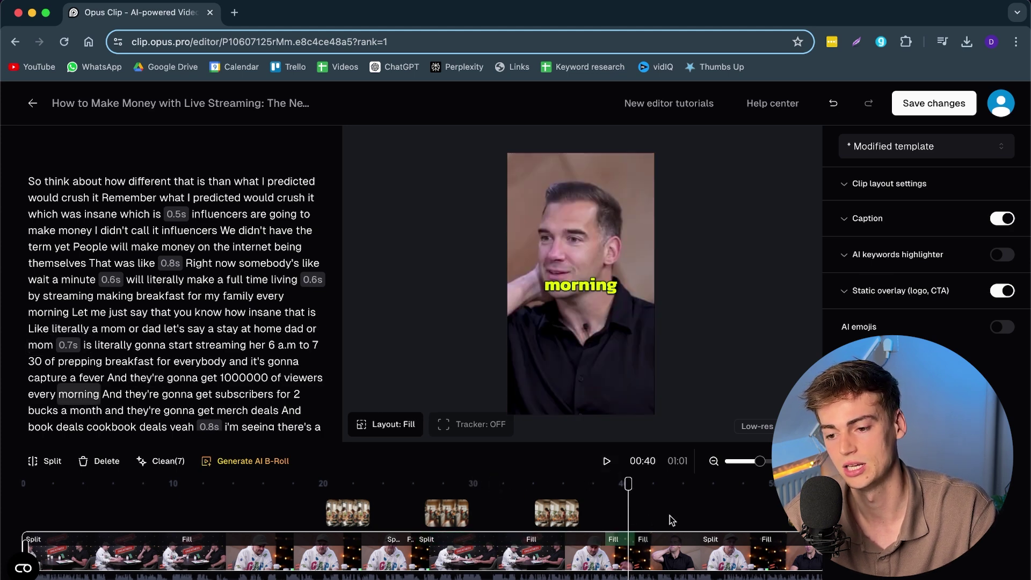
{"action": "left_click", "coordinate": [665, 501]}
{"action": "left_click", "coordinate": [712, 498]}
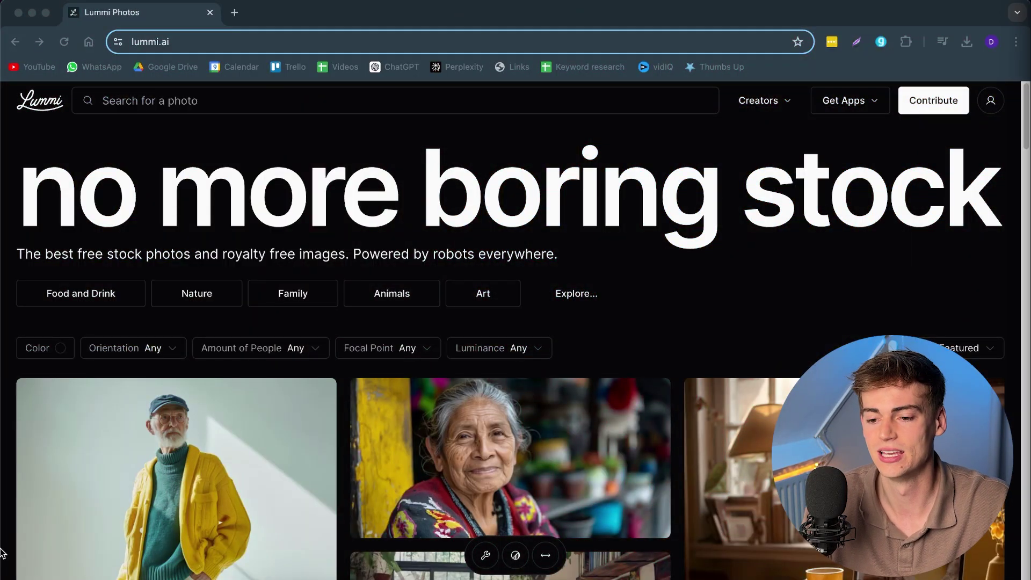
- Scroll through Lummi's featured photo grid and back to the top
{"action": "scroll", "coordinate": [566, 311], "scroll_direction": "down", "scroll_amount": 3}
{"action": "scroll", "coordinate": [433, 269], "scroll_direction": "up", "scroll_amount": 3}
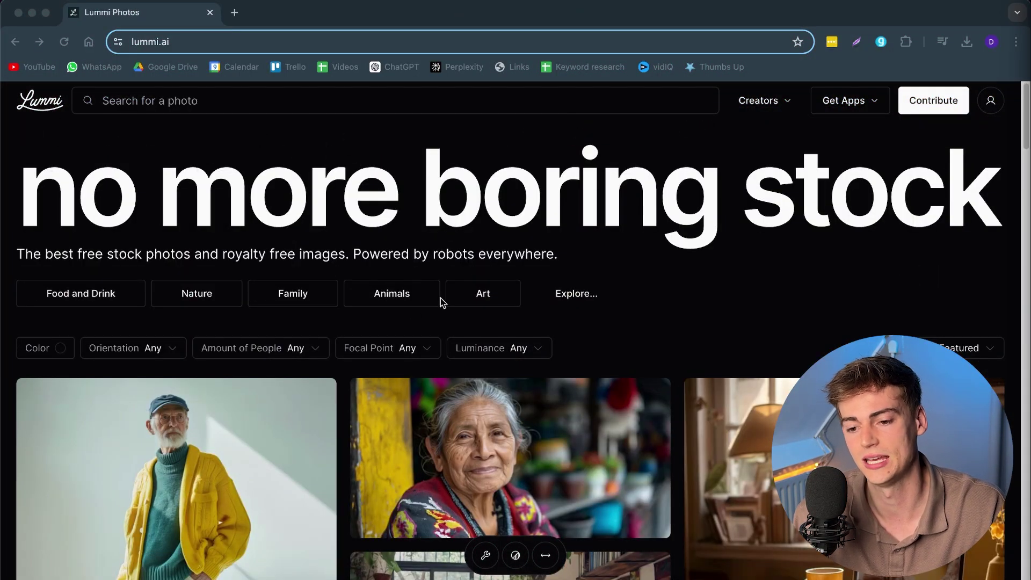
{"action": "scroll", "coordinate": [668, 209], "scroll_direction": "down", "scroll_amount": 3}
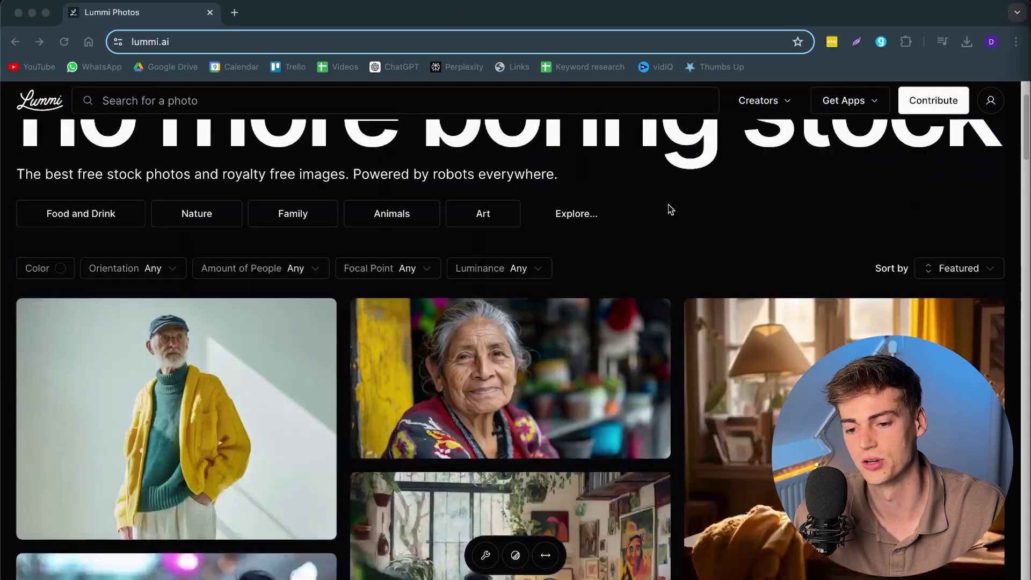
{"action": "scroll", "coordinate": [591, 257], "scroll_direction": "up", "scroll_amount": 2}
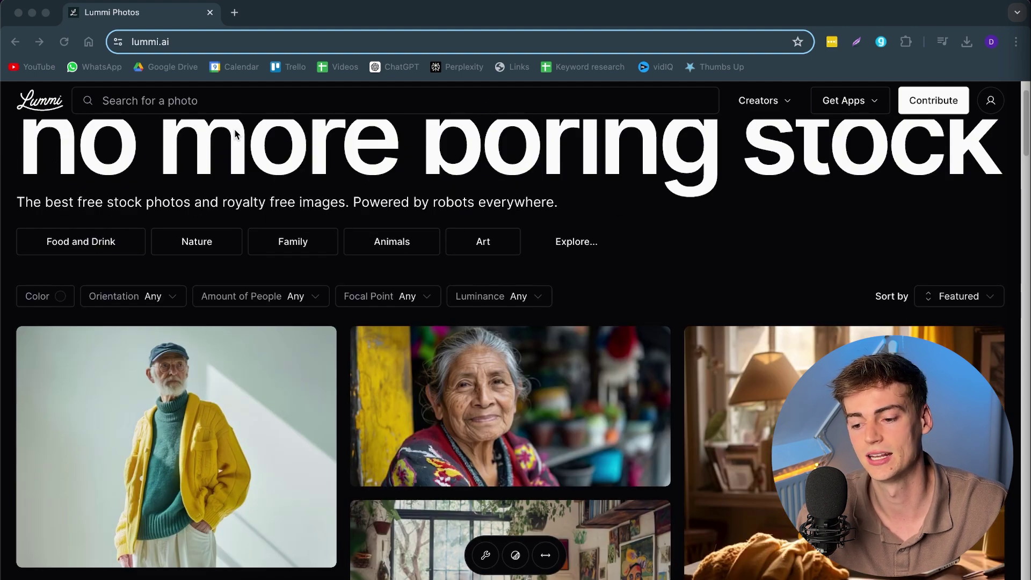
{"action": "scroll", "coordinate": [681, 278], "scroll_direction": "down", "scroll_amount": 8}
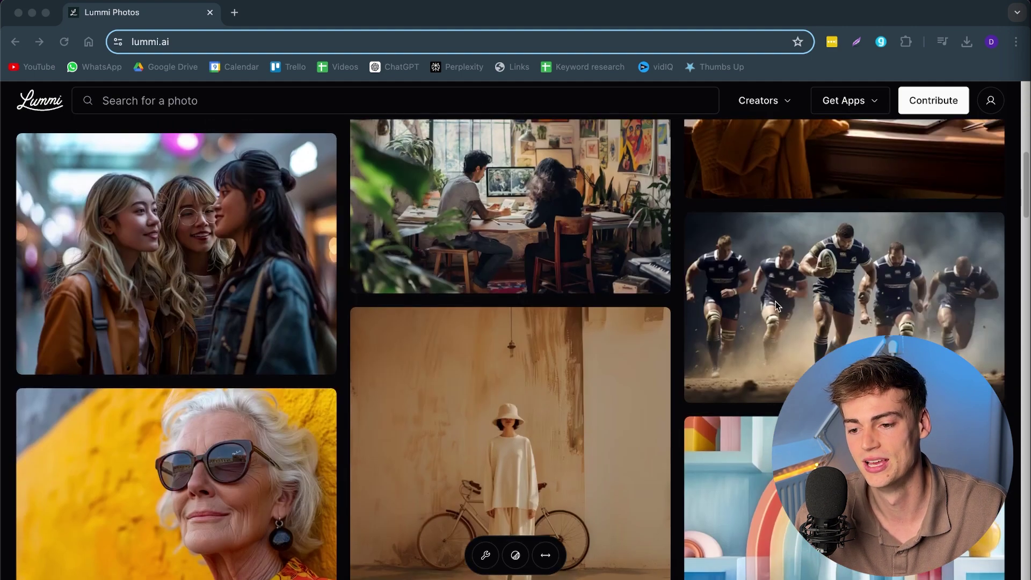
{"action": "scroll", "coordinate": [450, 236], "scroll_direction": "up", "scroll_amount": 10}
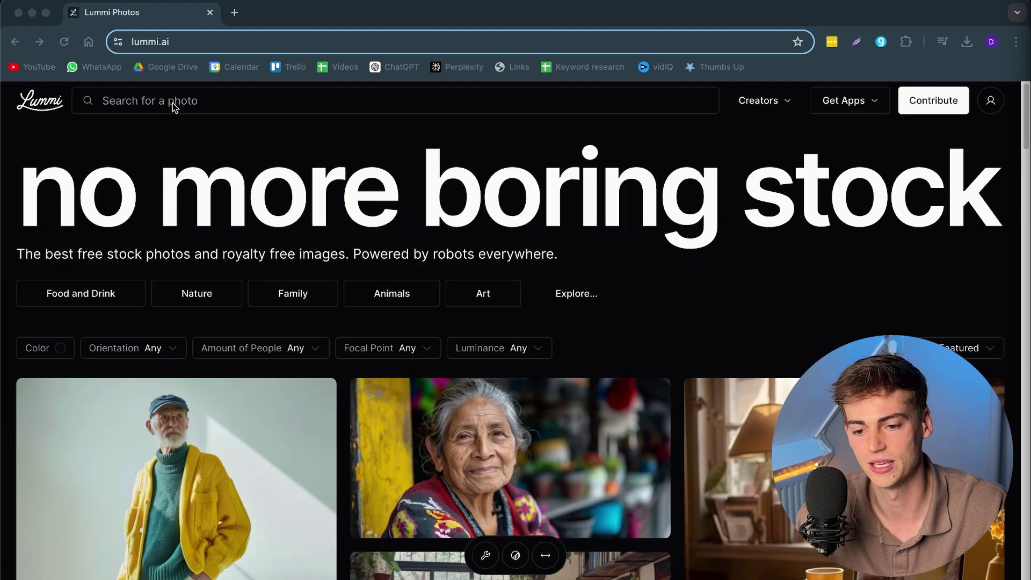
- Search Lummi for Food and drink photos and scroll the results
{"action": "left_click", "coordinate": [173, 103]}
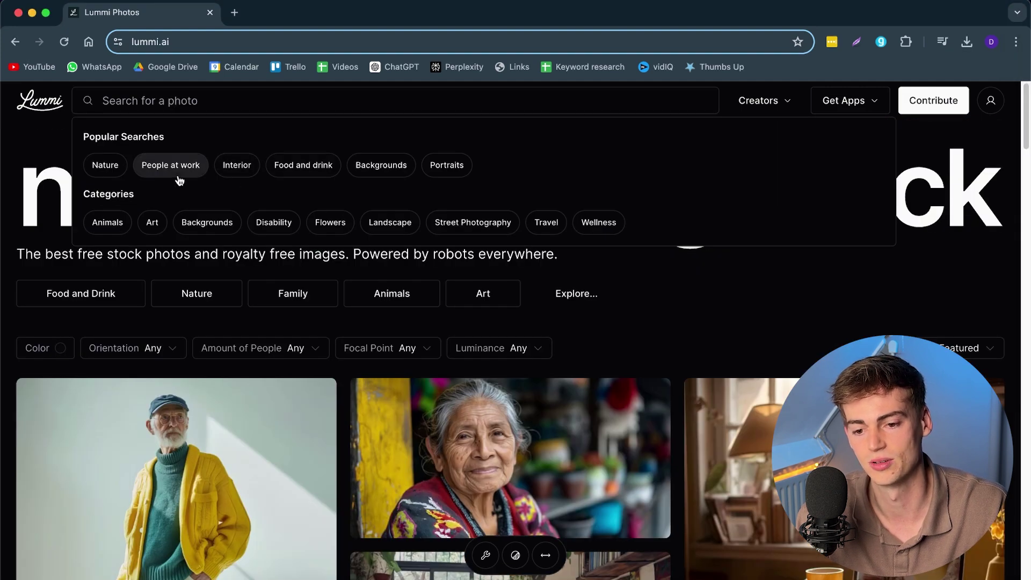
{"action": "left_click", "coordinate": [292, 170]}
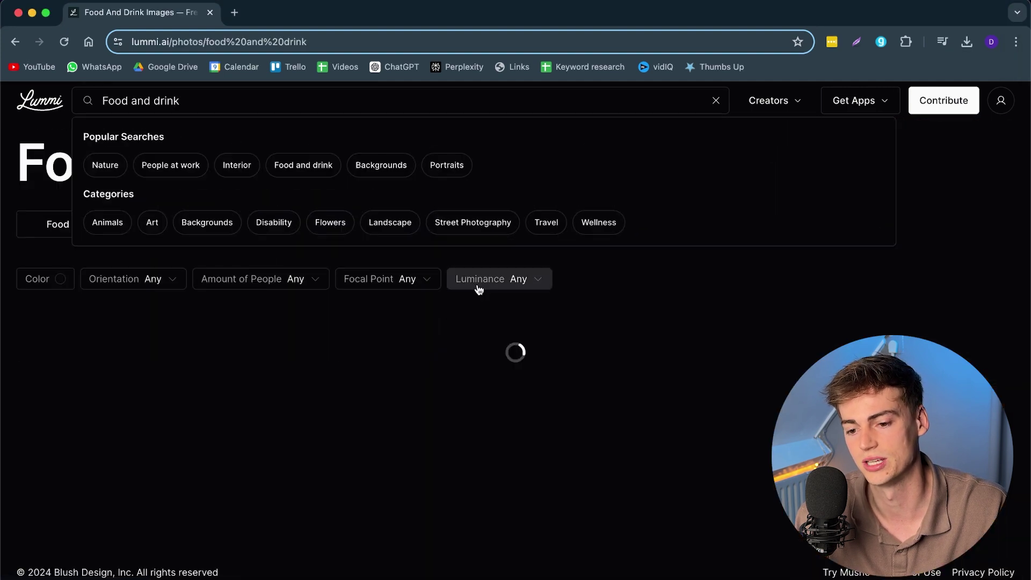
{"action": "scroll", "coordinate": [365, 376], "scroll_direction": "down", "scroll_amount": 5}
{"action": "scroll", "coordinate": [356, 368], "scroll_direction": "down", "scroll_amount": 5}
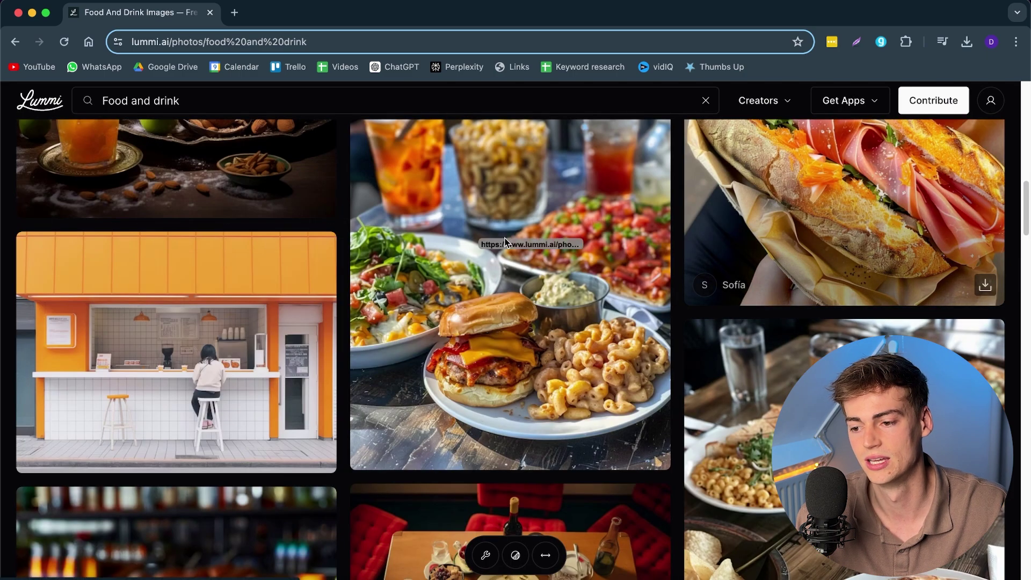
{"action": "scroll", "coordinate": [677, 305], "scroll_direction": "down", "scroll_amount": 10}
{"action": "scroll", "coordinate": [678, 305], "scroll_direction": "up", "scroll_amount": 5}
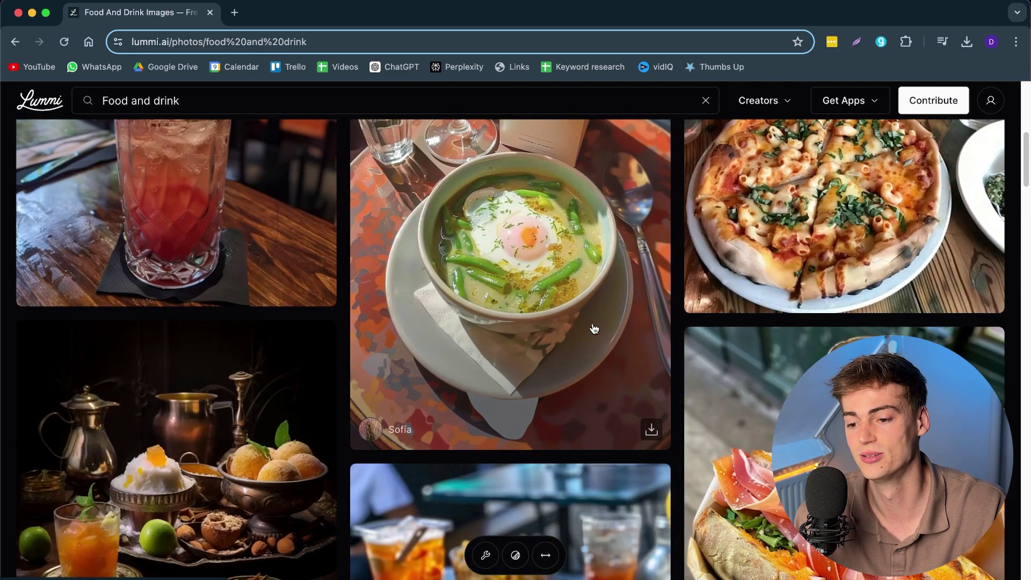
{"action": "scroll", "coordinate": [460, 331], "scroll_direction": "up", "scroll_amount": 4}
{"action": "scroll", "coordinate": [285, 361], "scroll_direction": "down", "scroll_amount": 3}
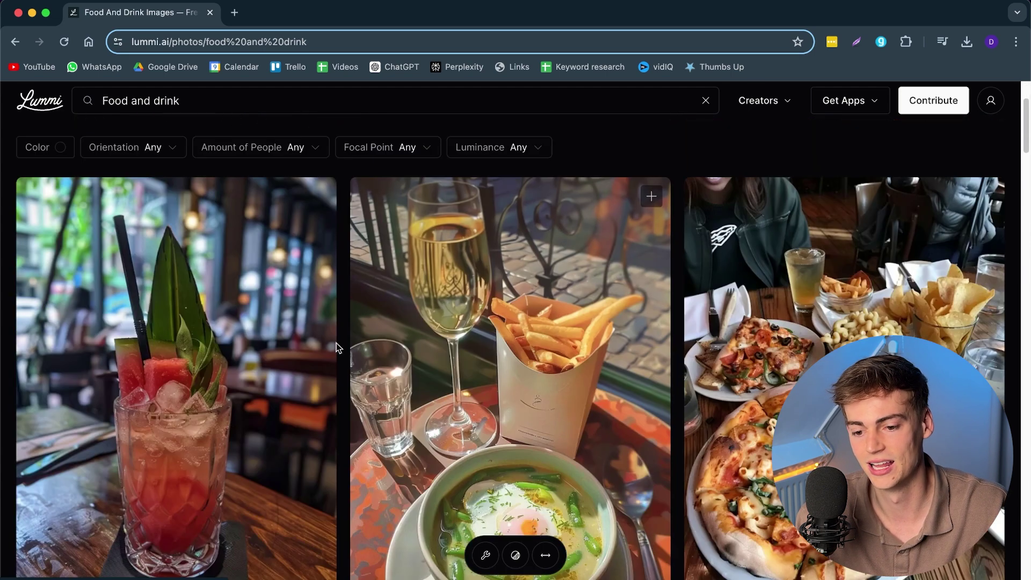
- View the watermelon drink photo's details, then keep scrolling the Food and drink results
{"action": "left_click", "coordinate": [211, 345]}
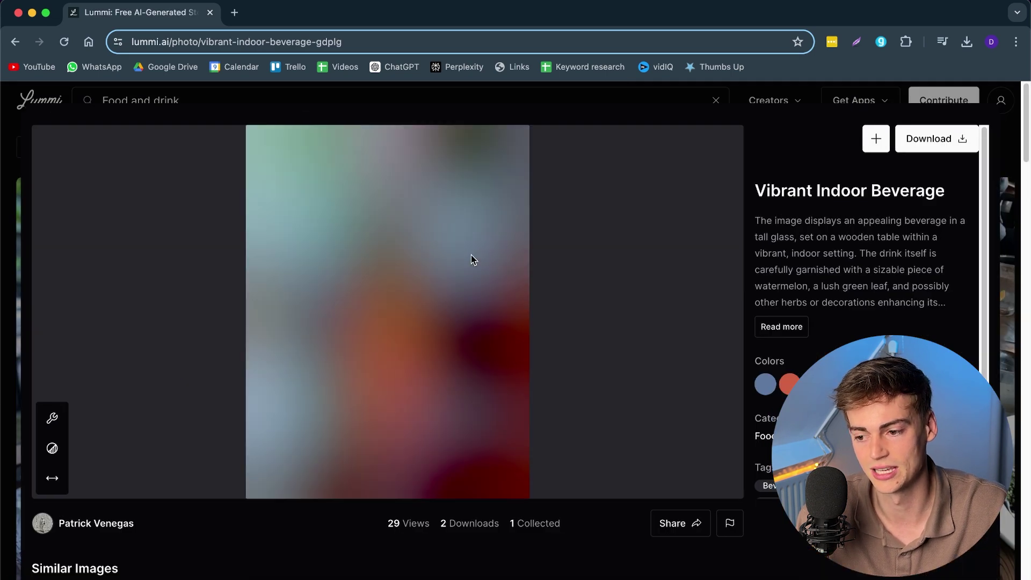
{"action": "left_click", "coordinate": [1008, 134]}
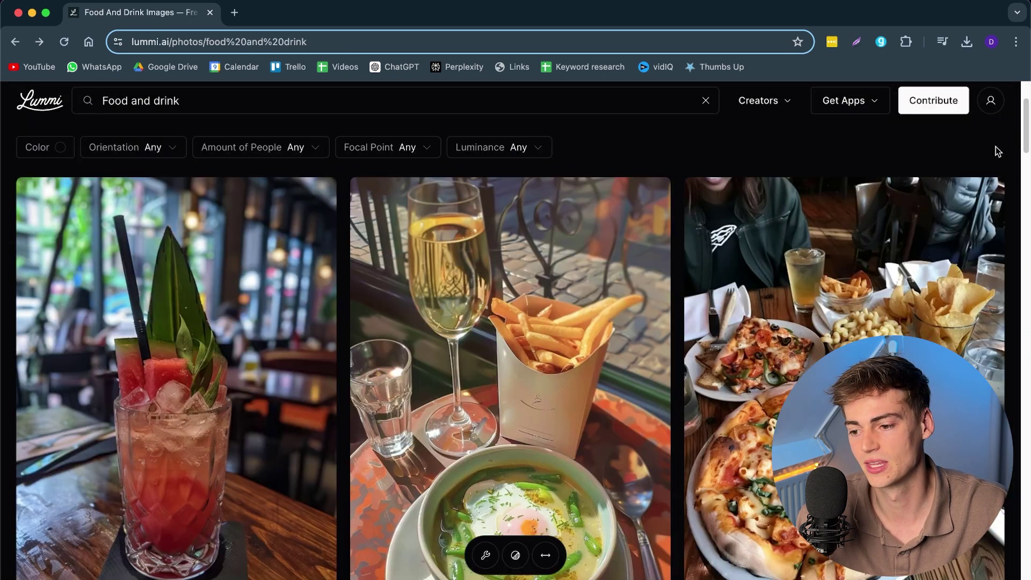
{"action": "scroll", "coordinate": [615, 287], "scroll_direction": "down", "scroll_amount": 1}
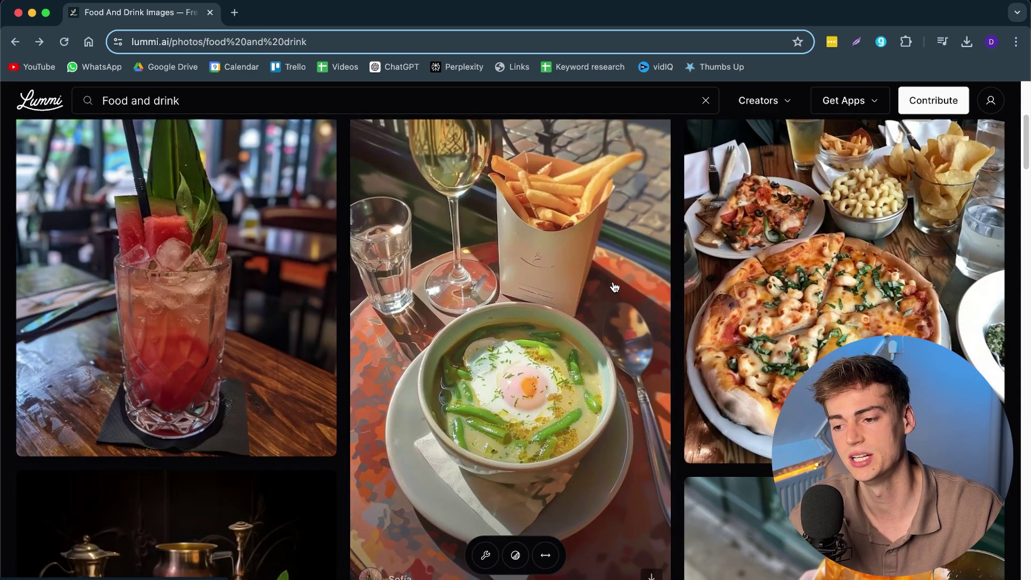
{"action": "scroll", "coordinate": [596, 290], "scroll_direction": "down", "scroll_amount": 7}
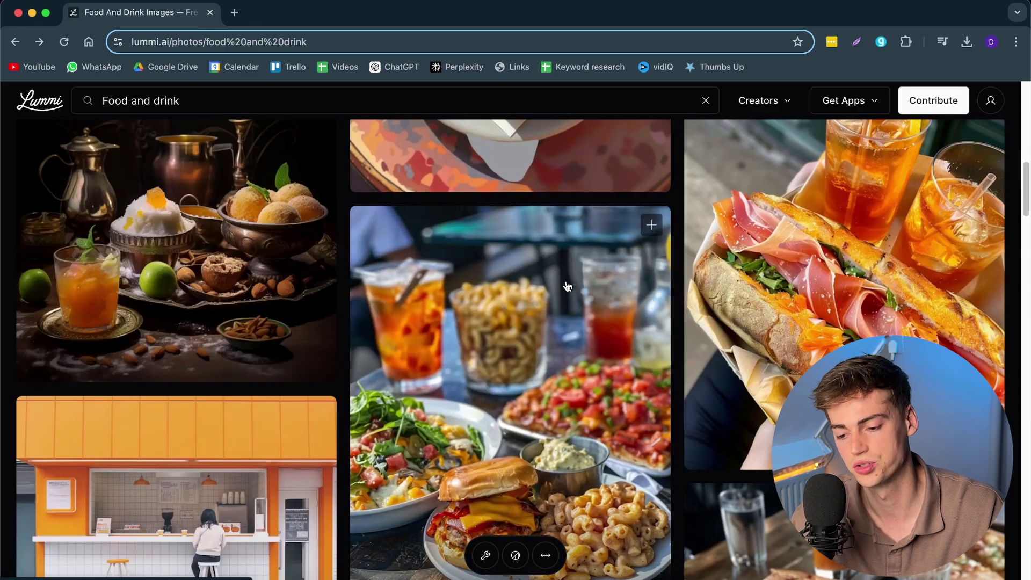
{"action": "scroll", "coordinate": [562, 288], "scroll_direction": "down", "scroll_amount": 11}
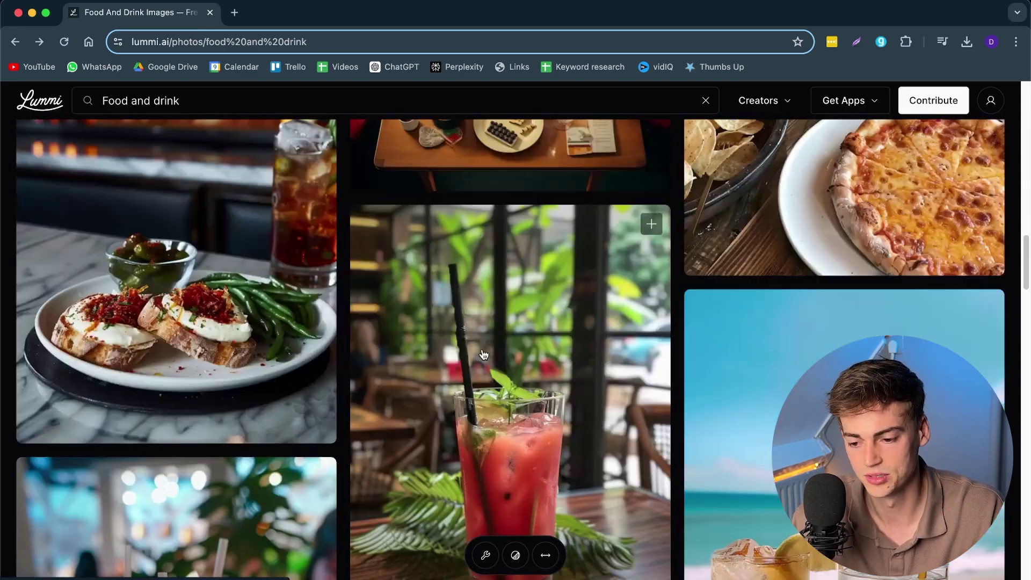
{"action": "scroll", "coordinate": [484, 354], "scroll_direction": "down", "scroll_amount": 9}
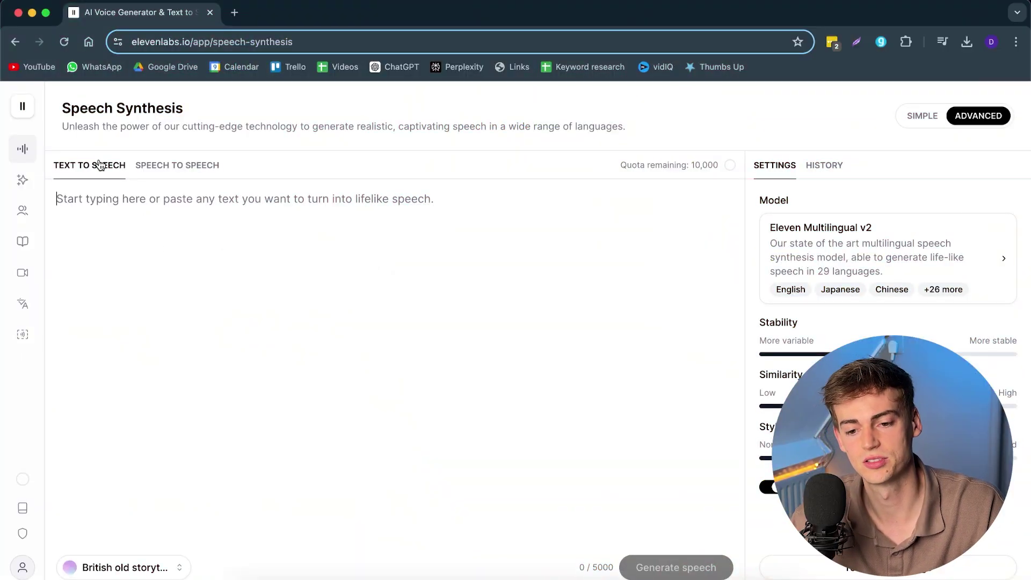
- Browse the voice list, keeping the British old storytella fella voice selected
{"action": "left_click", "coordinate": [126, 569]}
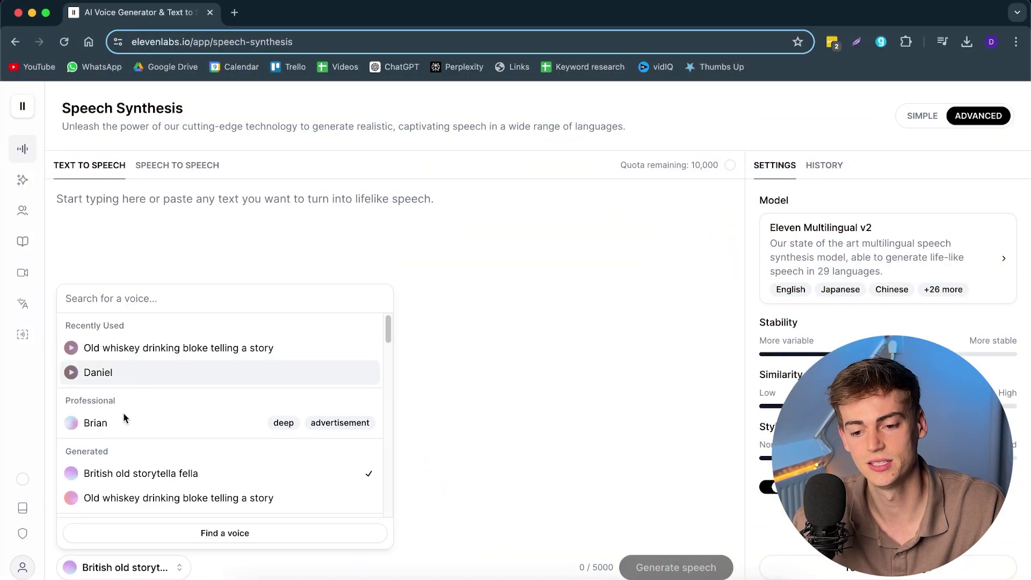
{"action": "scroll", "coordinate": [181, 472], "scroll_direction": "down", "scroll_amount": 5}
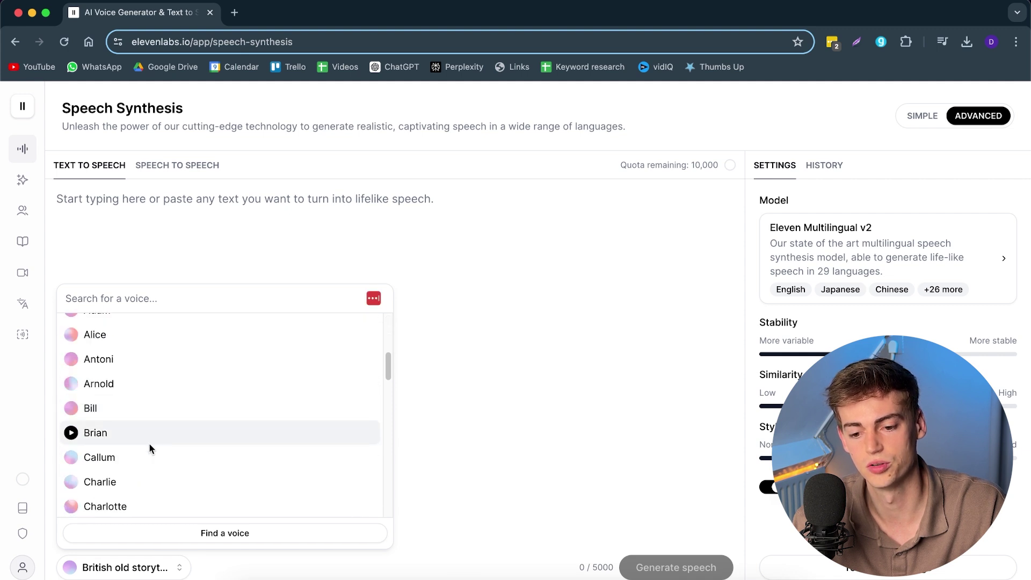
{"action": "scroll", "coordinate": [164, 447], "scroll_direction": "up", "scroll_amount": 6}
{"action": "scroll", "coordinate": [161, 408], "scroll_direction": "down", "scroll_amount": 5}
{"action": "scroll", "coordinate": [168, 418], "scroll_direction": "up", "scroll_amount": 2}
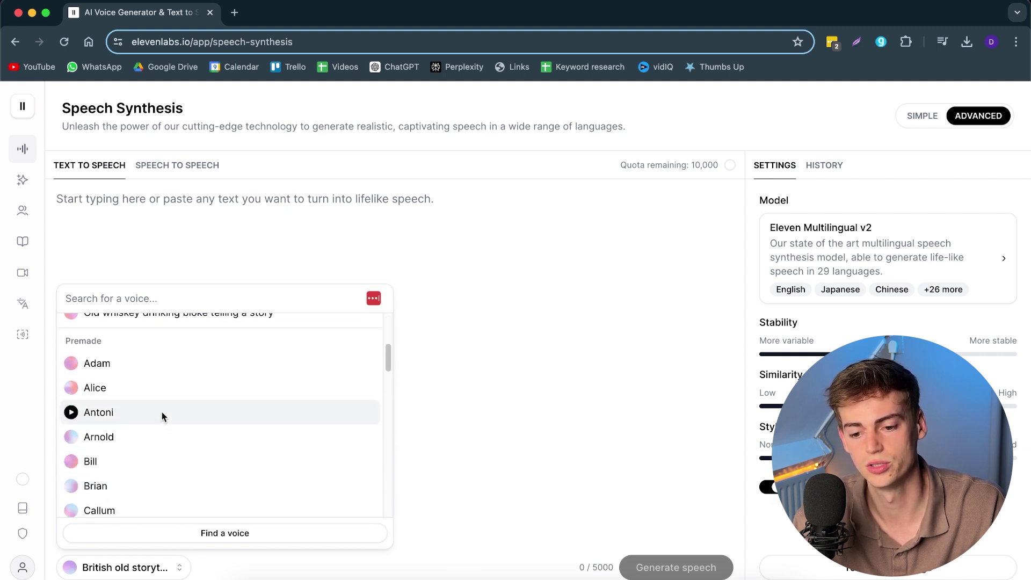
{"action": "left_click", "coordinate": [403, 296]}
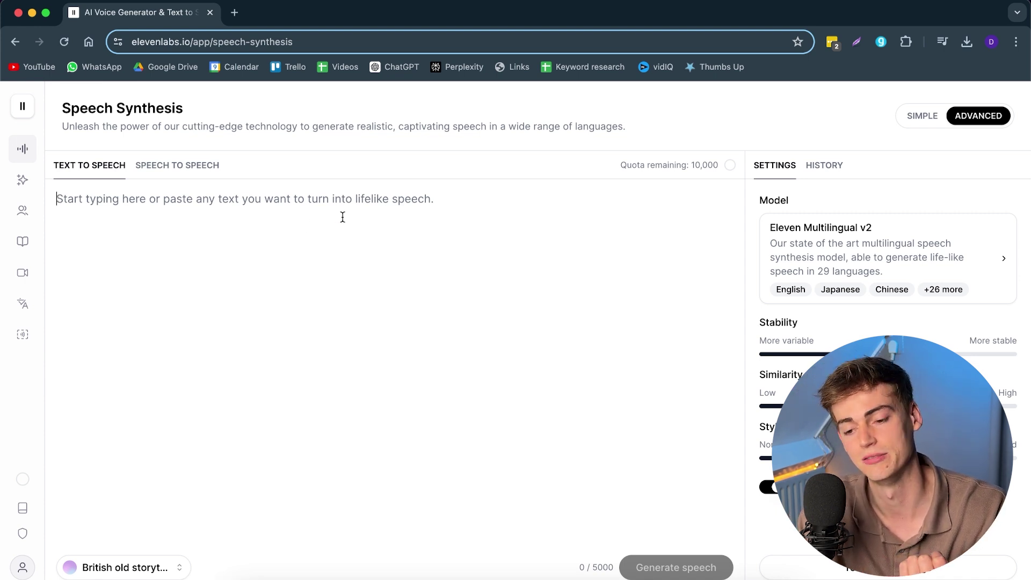
- Switch ElevenLabs to the Speech to Speech tab
{"action": "left_click", "coordinate": [151, 166]}
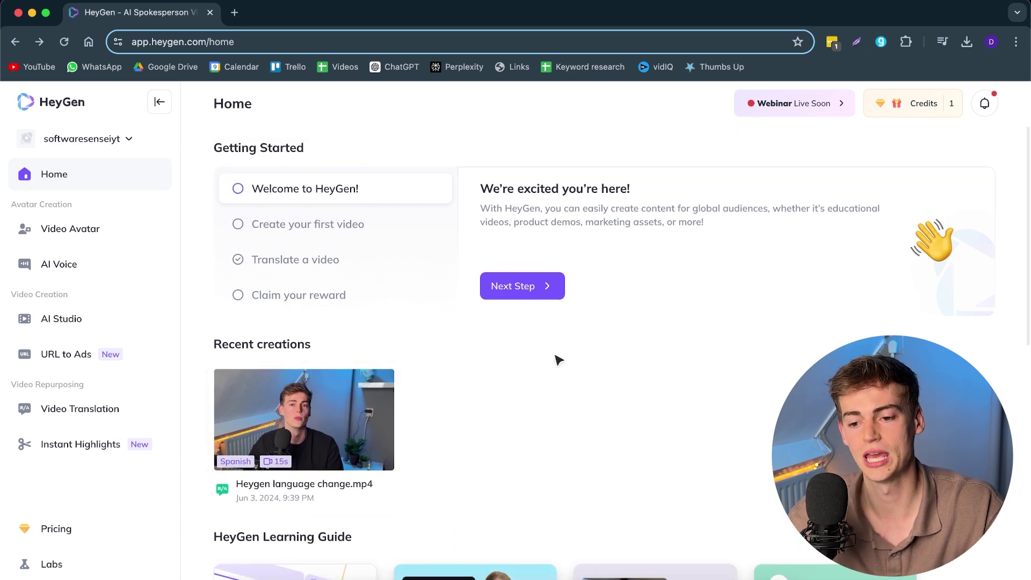
- Scroll down the HeyGen home page
{"action": "scroll", "coordinate": [564, 349], "scroll_direction": "down", "scroll_amount": 7}
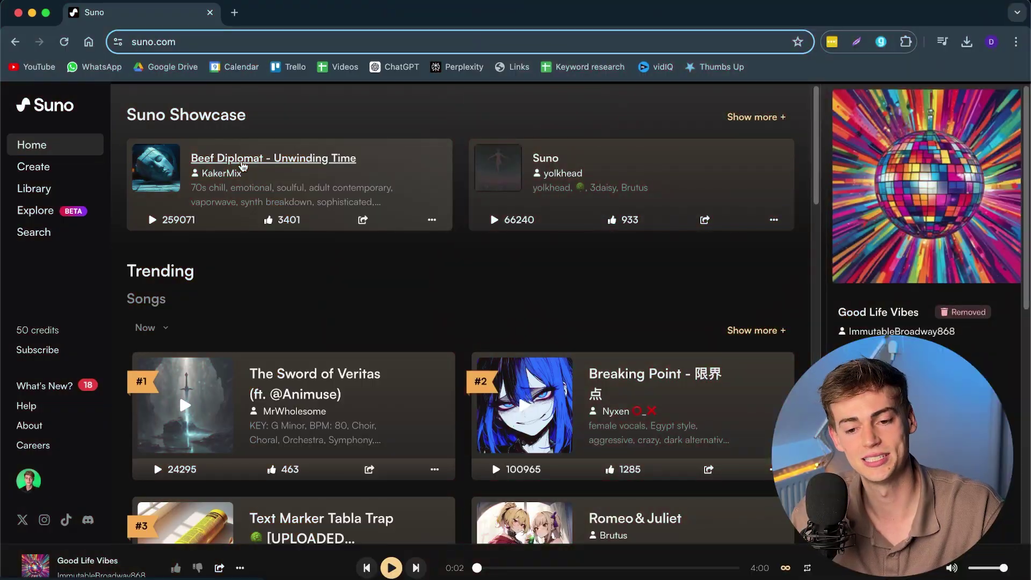
- Paste the joyful Saturday-night house song description into Suno's simple song form
{"action": "left_click", "coordinate": [46, 168]}
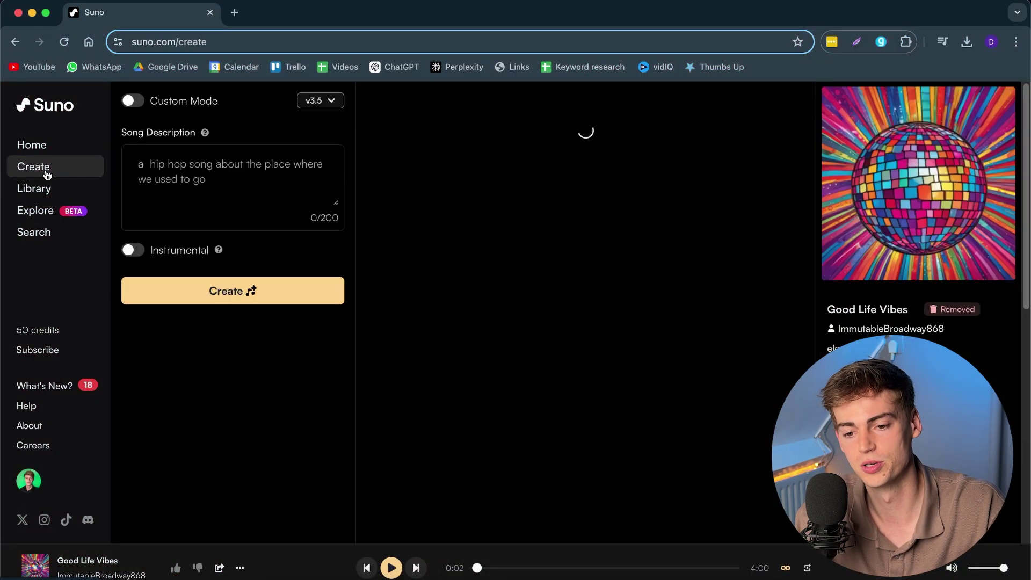
{"action": "left_click", "coordinate": [200, 184]}
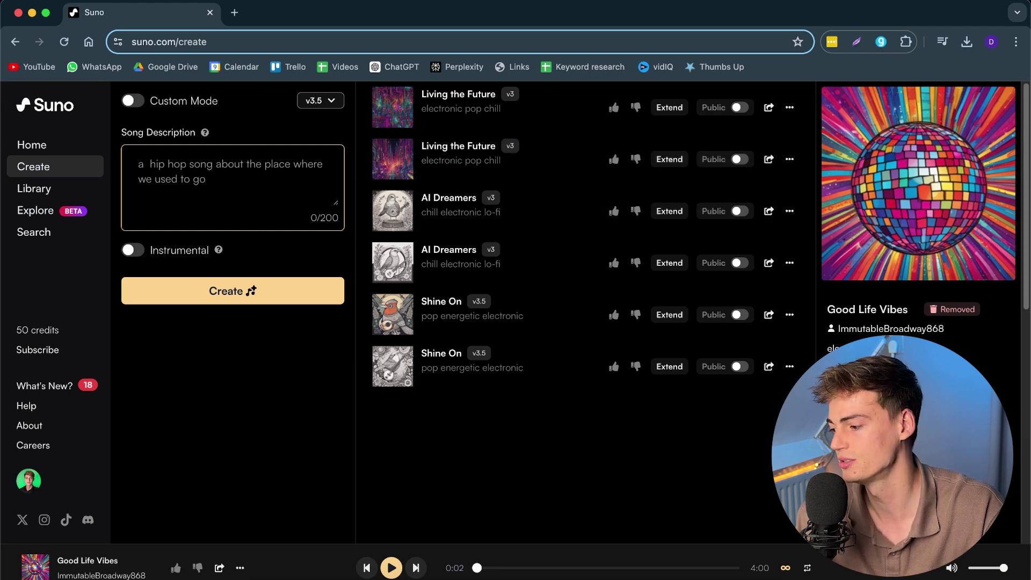
{"action": "key", "text": "super+Tab"}
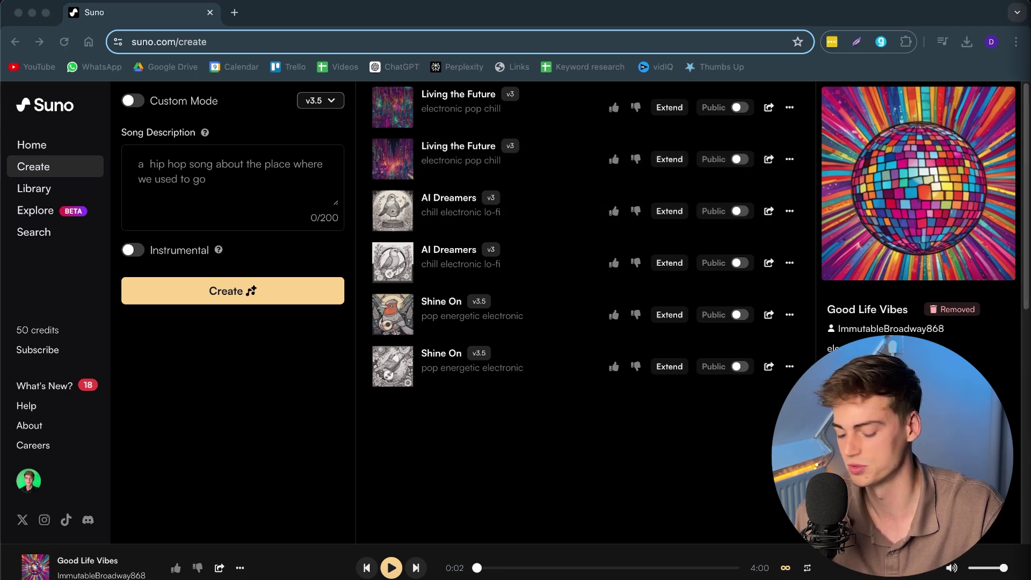
{"action": "left_click", "coordinate": [282, 194]}
{"action": "type", "text": "A joyfull house tune that you listen on a saturday night. The lyrics are about having a good life"}
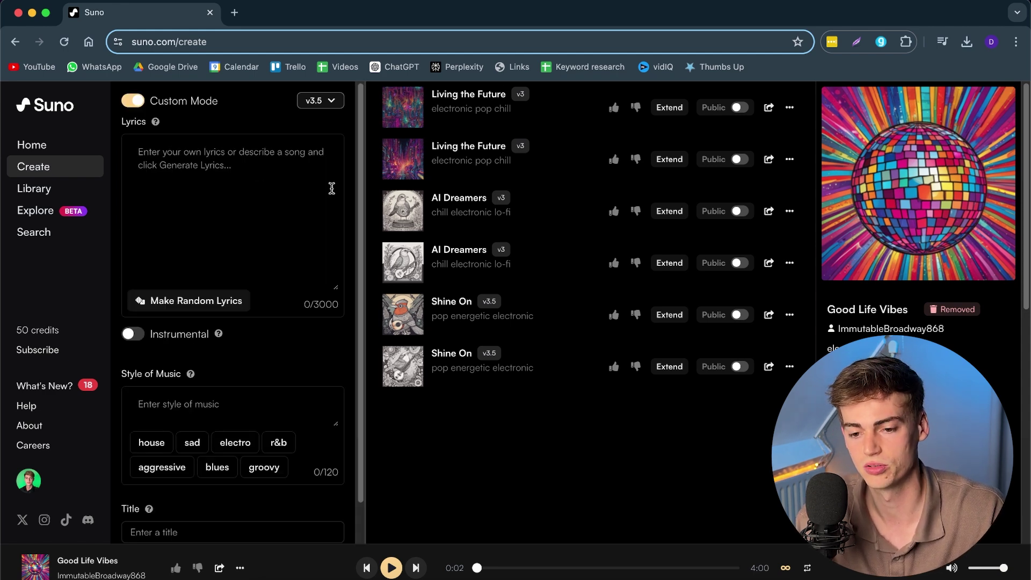
{"action": "scroll", "coordinate": [221, 189], "scroll_direction": "down", "scroll_amount": 2}
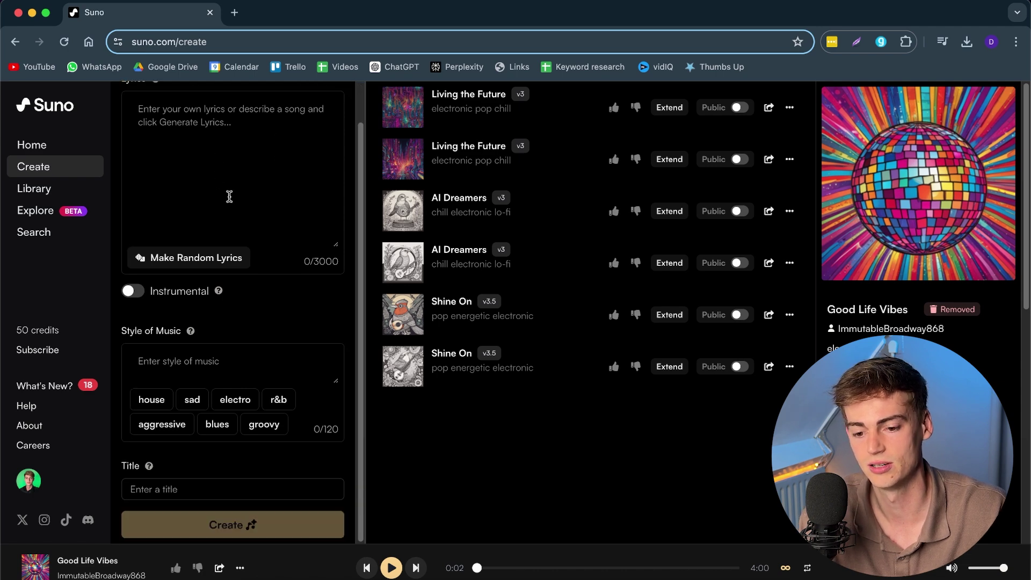
{"action": "scroll", "coordinate": [163, 145], "scroll_direction": "up", "scroll_amount": 2}
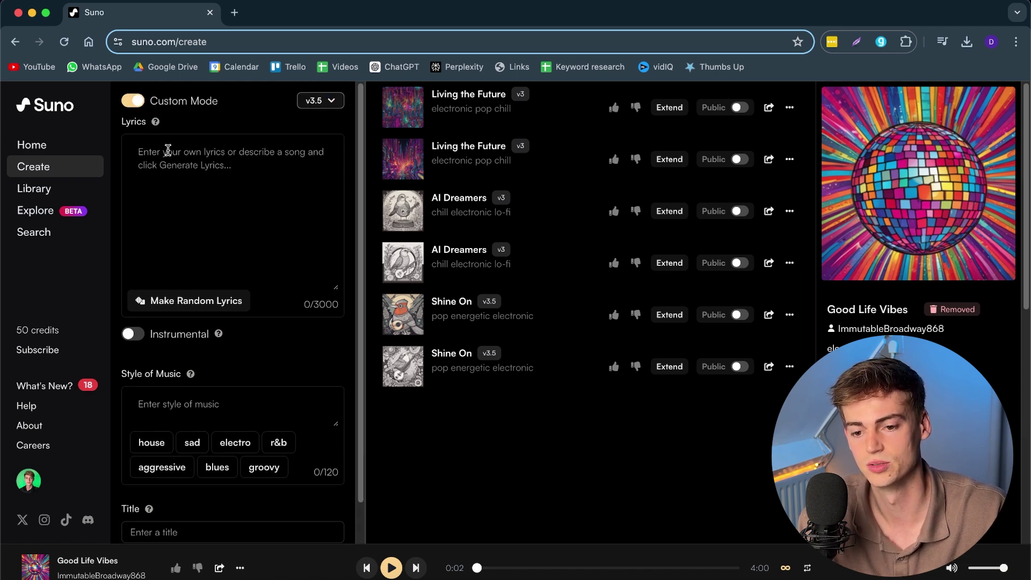
{"action": "left_click", "coordinate": [132, 102]}
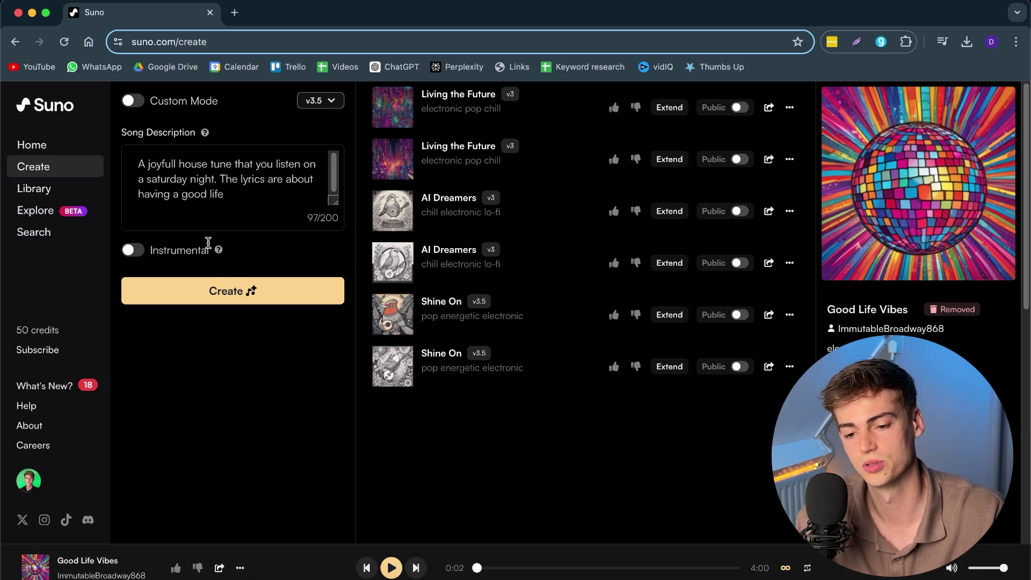
- Generate two Good Life Vibes house electronic tracks, then play and pause the second one
{"action": "left_click", "coordinate": [265, 301]}
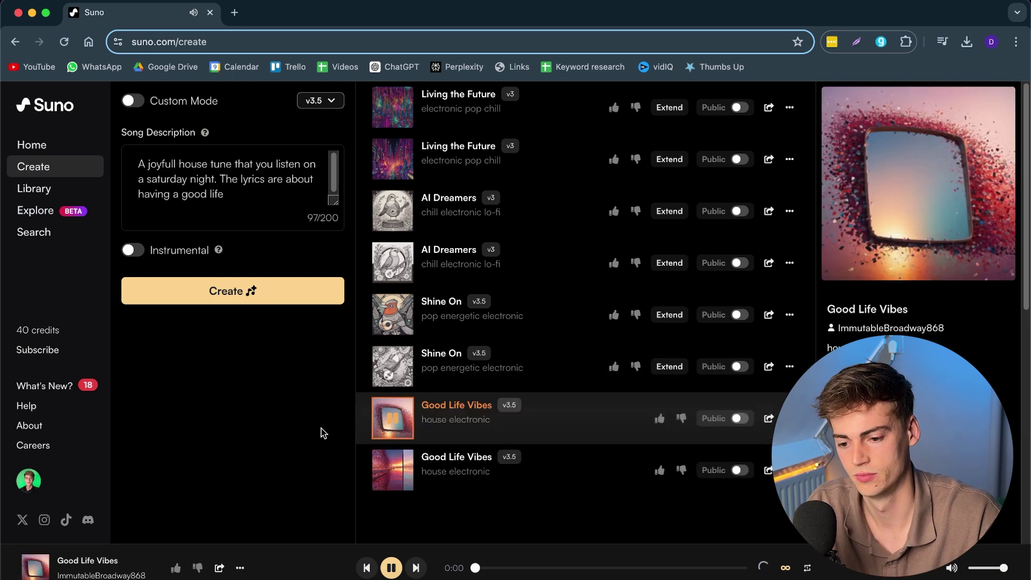
{"action": "scroll", "coordinate": [918, 161], "scroll_direction": "down", "scroll_amount": 2}
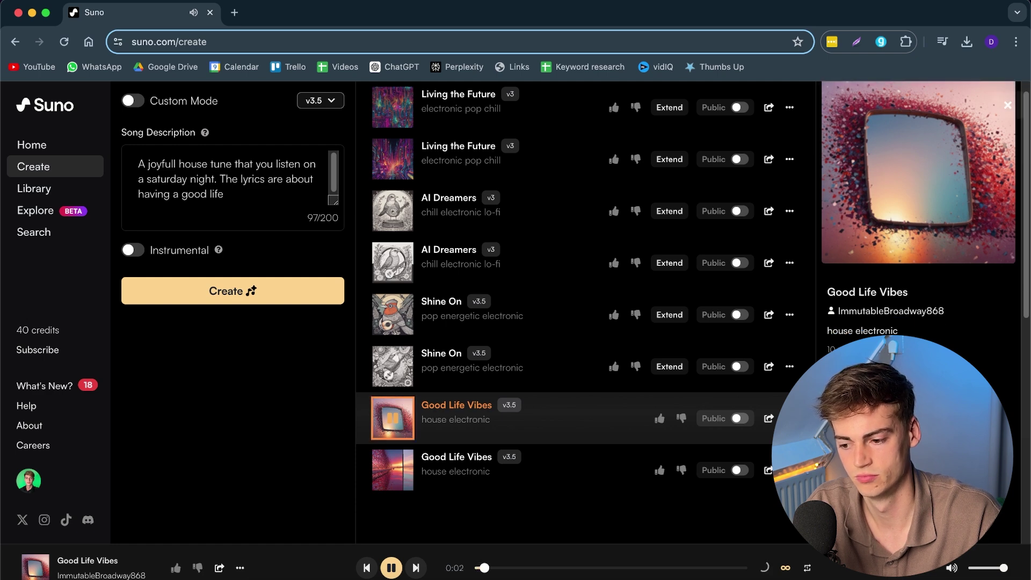
{"action": "scroll", "coordinate": [918, 161], "scroll_direction": "down", "scroll_amount": 1}
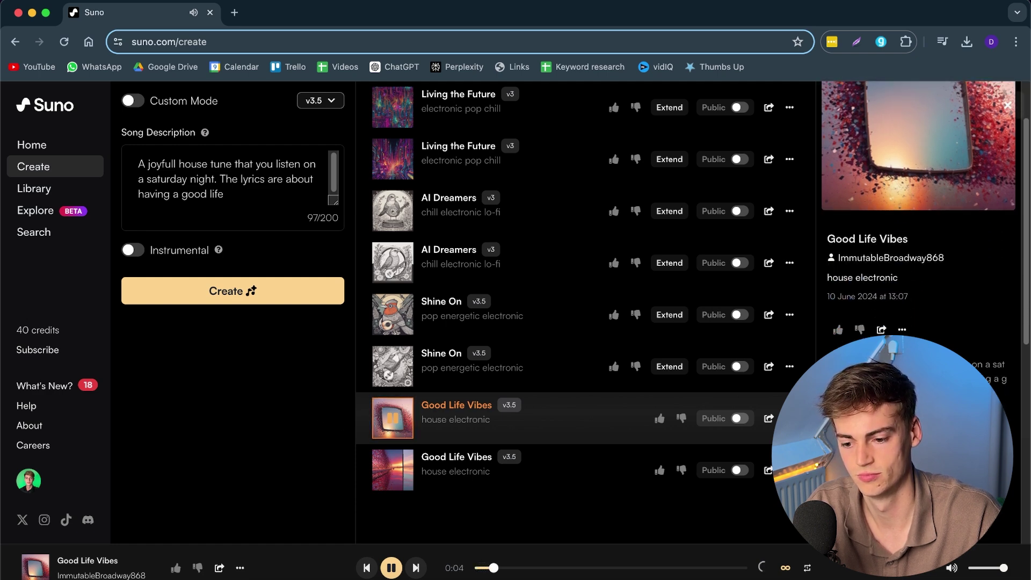
{"action": "scroll", "coordinate": [918, 161], "scroll_direction": "down", "scroll_amount": 2}
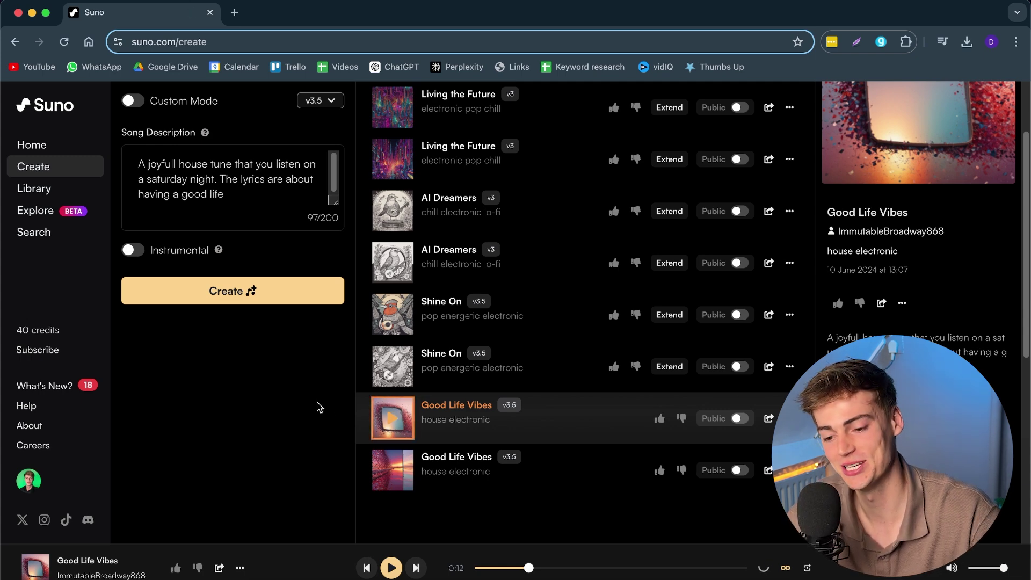
{"action": "left_click", "coordinate": [393, 470]}
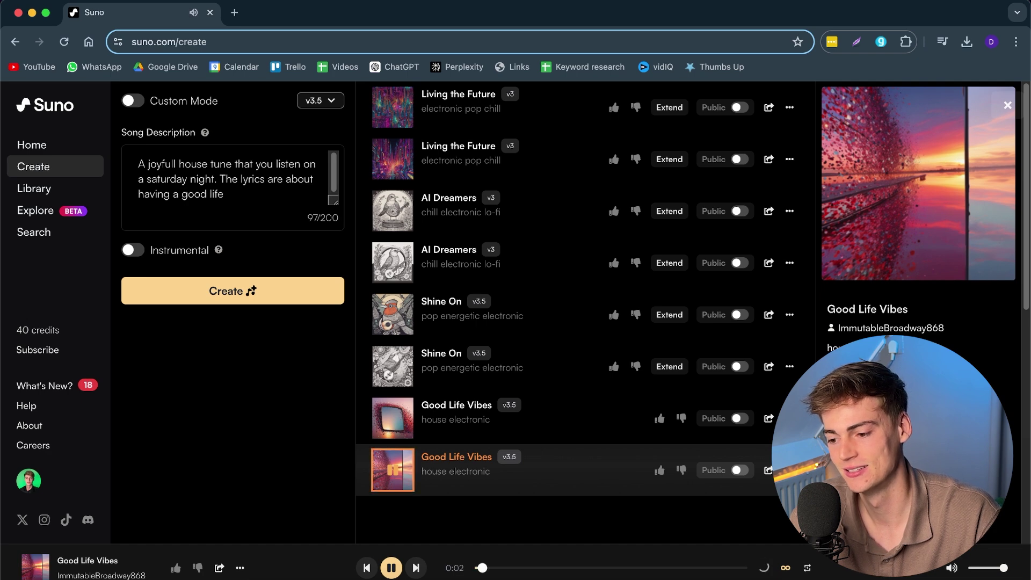
{"action": "scroll", "coordinate": [918, 214], "scroll_direction": "down", "scroll_amount": 3}
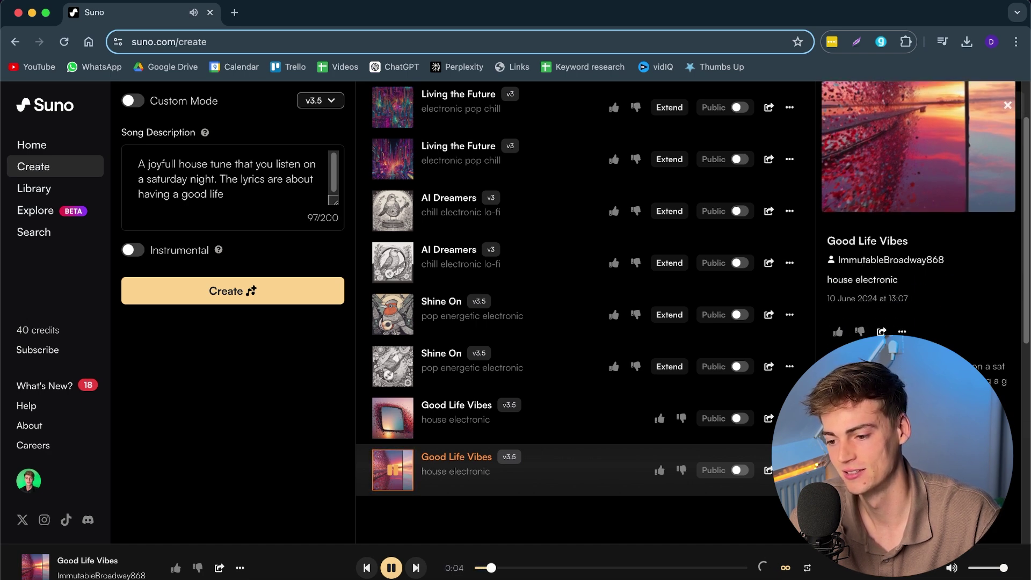
{"action": "left_click", "coordinate": [397, 471]}
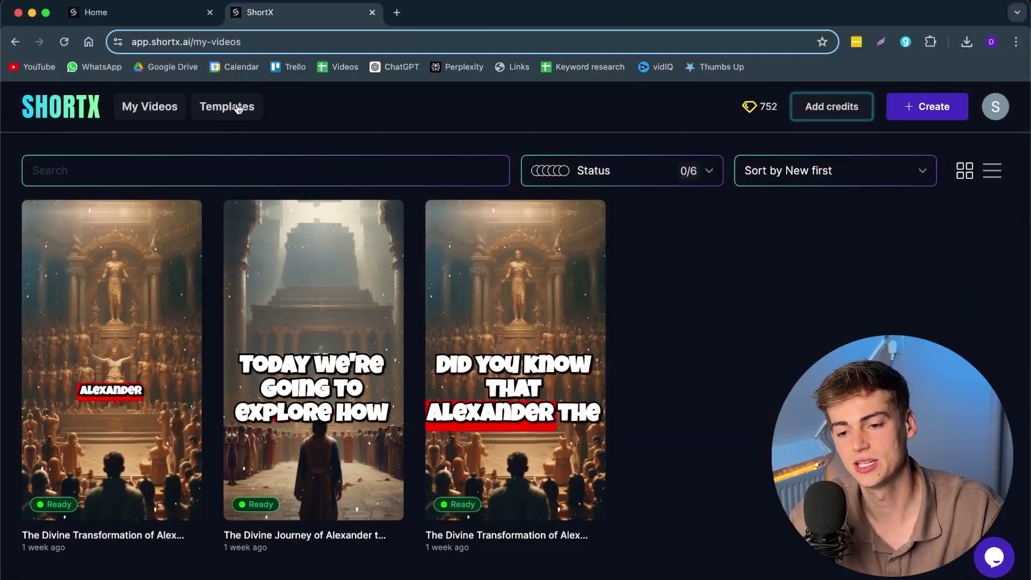
- Scroll through ShortX's templates, such as Comics, Pixel Art and Horror, then bring up the + Create options
{"action": "left_click", "coordinate": [239, 108]}
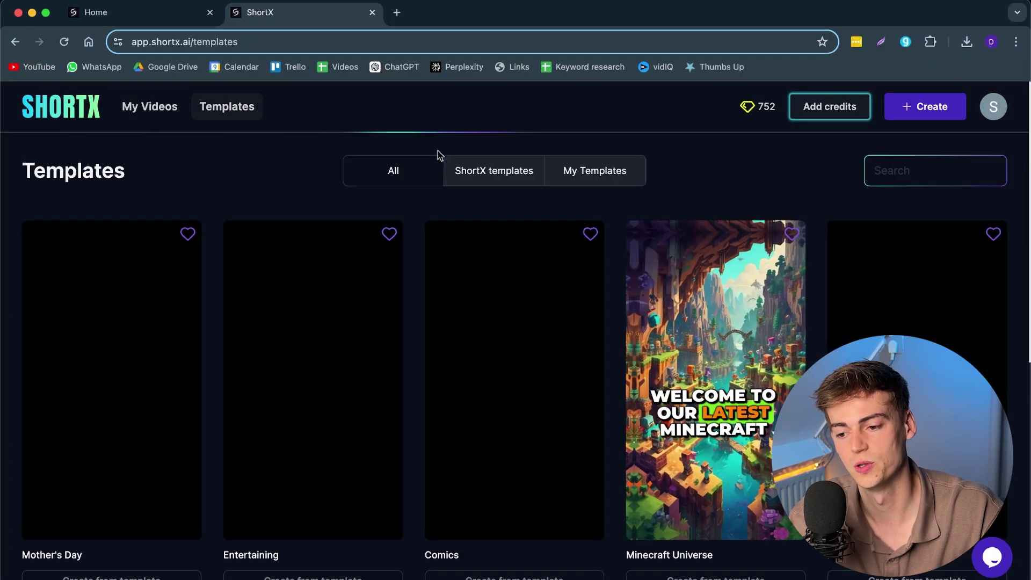
{"action": "scroll", "coordinate": [745, 289], "scroll_direction": "down", "scroll_amount": 1}
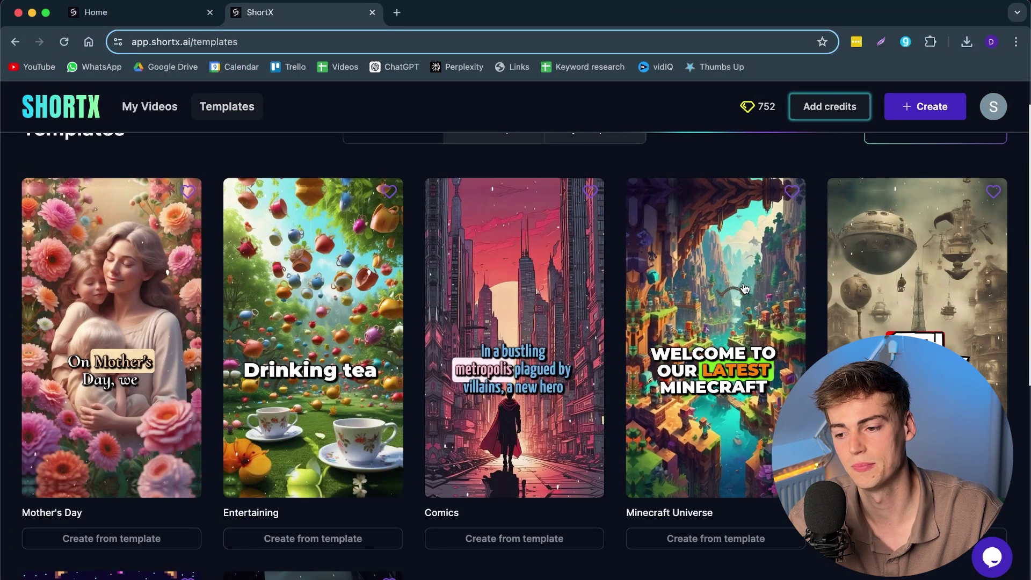
{"action": "scroll", "coordinate": [906, 290], "scroll_direction": "down", "scroll_amount": 1}
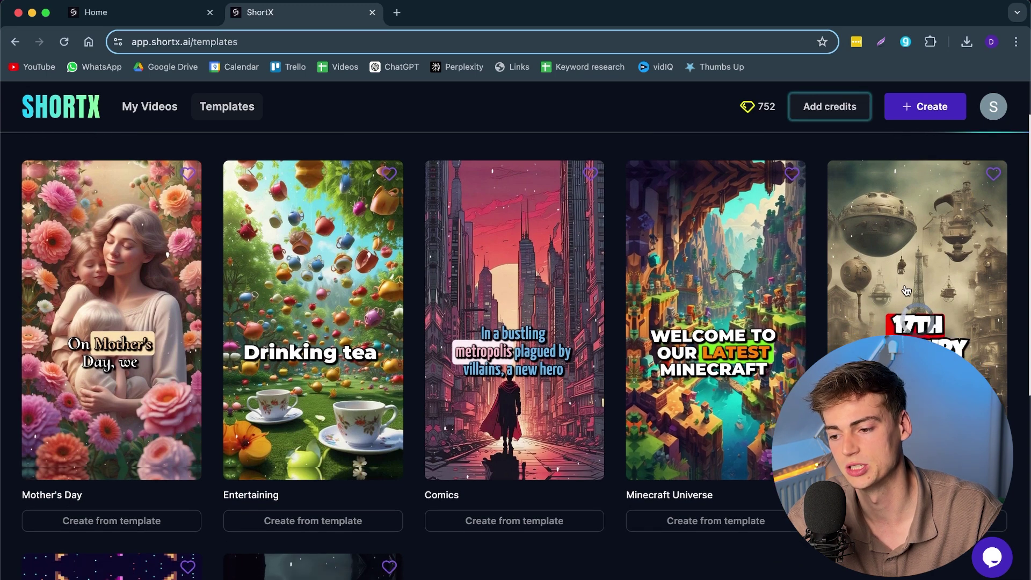
{"action": "scroll", "coordinate": [906, 290], "scroll_direction": "down", "scroll_amount": 1}
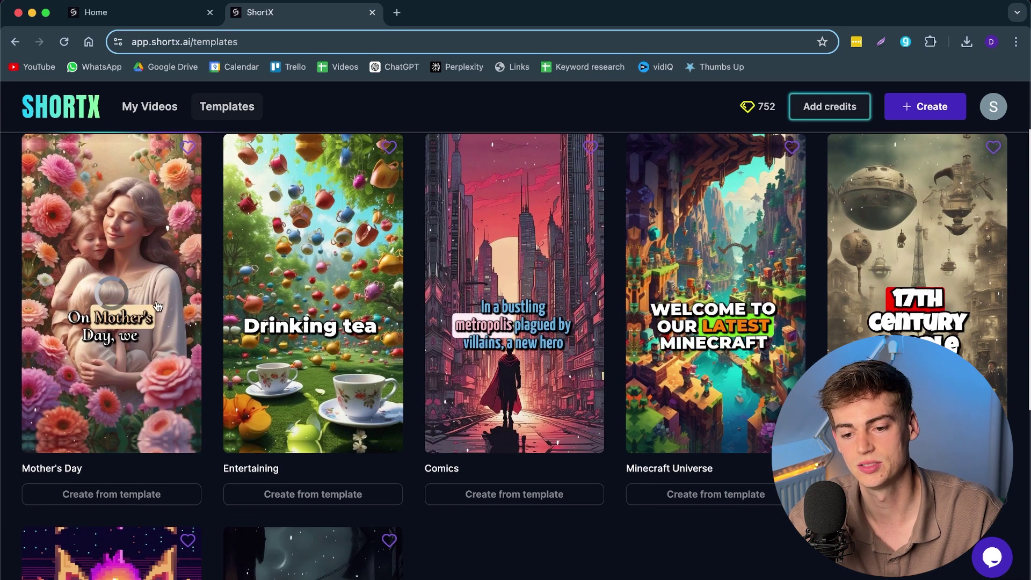
{"action": "scroll", "coordinate": [151, 338], "scroll_direction": "down", "scroll_amount": 6}
{"action": "scroll", "coordinate": [328, 387], "scroll_direction": "up", "scroll_amount": 1}
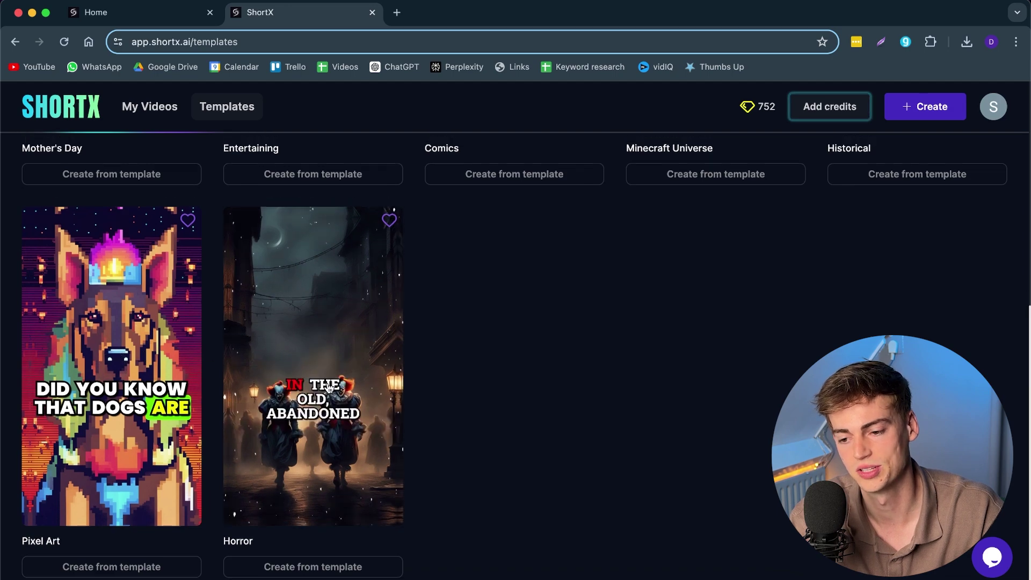
{"action": "scroll", "coordinate": [329, 387], "scroll_direction": "up", "scroll_amount": 1}
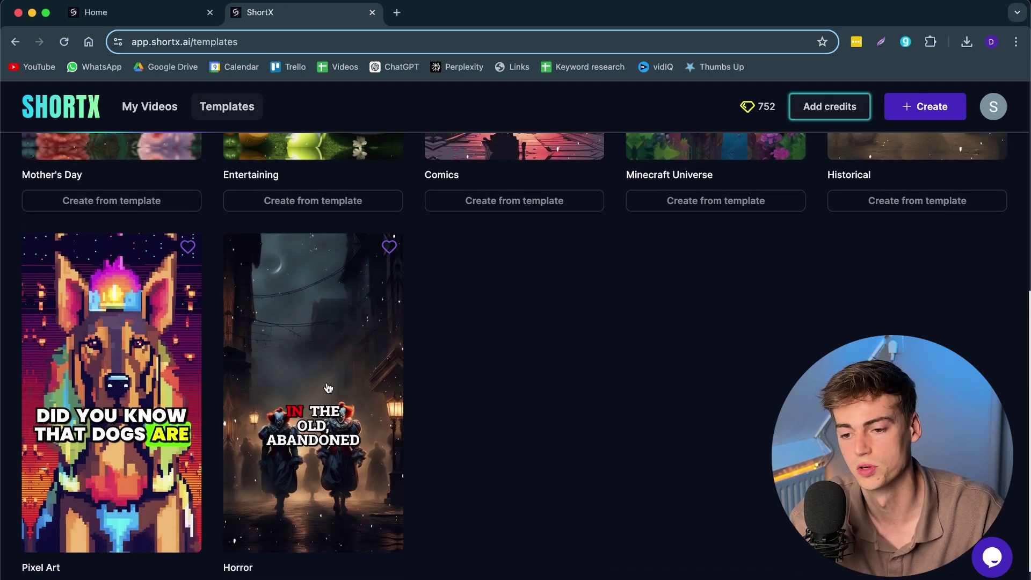
{"action": "scroll", "coordinate": [330, 387], "scroll_direction": "up", "scroll_amount": 6}
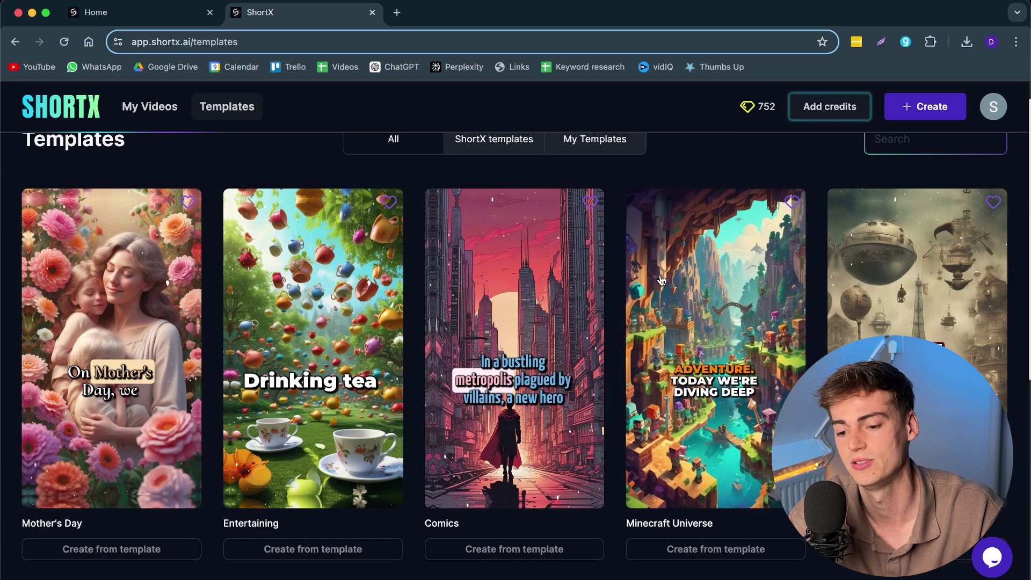
{"action": "scroll", "coordinate": [538, 248], "scroll_direction": "up", "scroll_amount": 1}
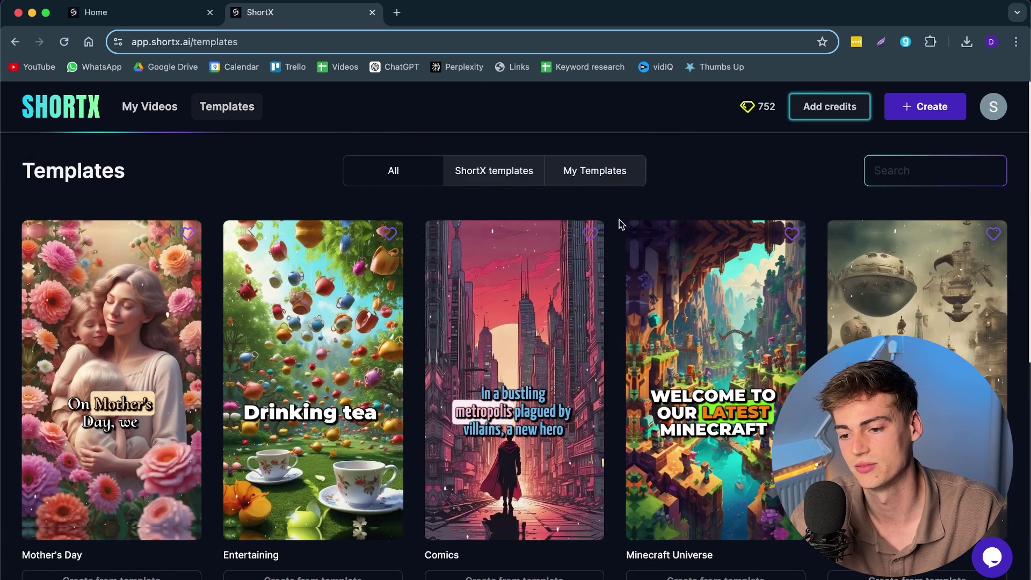
{"action": "left_click", "coordinate": [927, 111]}
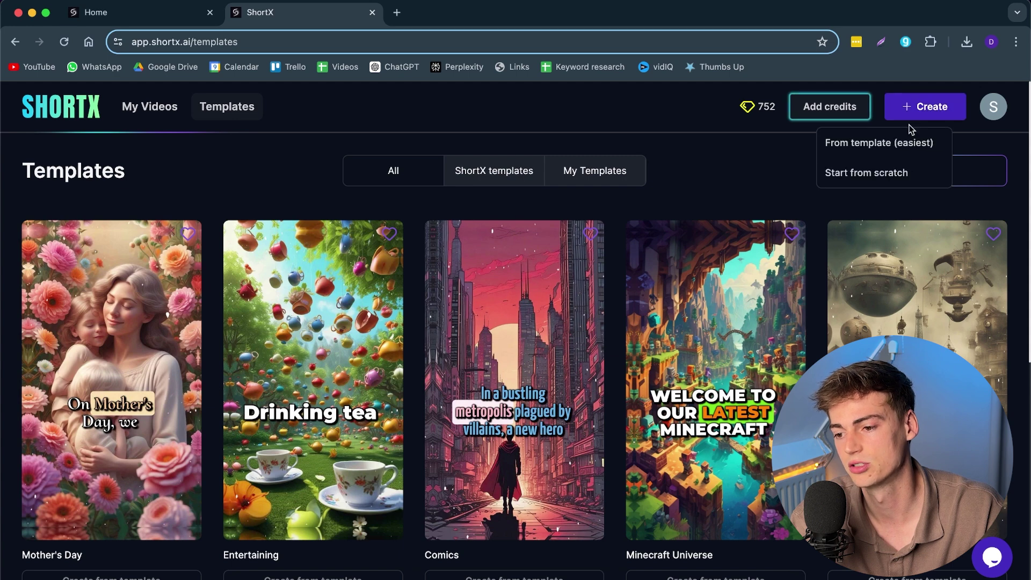
- Start a new video from the Historical template
{"action": "left_click", "coordinate": [854, 149]}
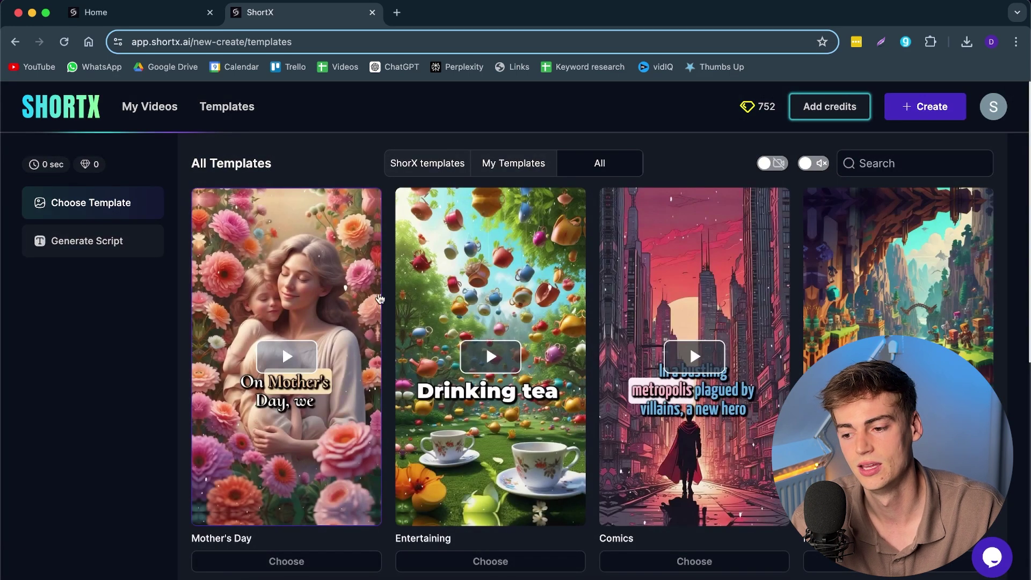
{"action": "scroll", "coordinate": [844, 328], "scroll_direction": "down", "scroll_amount": 4}
{"action": "scroll", "coordinate": [844, 328], "scroll_direction": "down", "scroll_amount": 3}
{"action": "scroll", "coordinate": [303, 409], "scroll_direction": "up", "scroll_amount": 1}
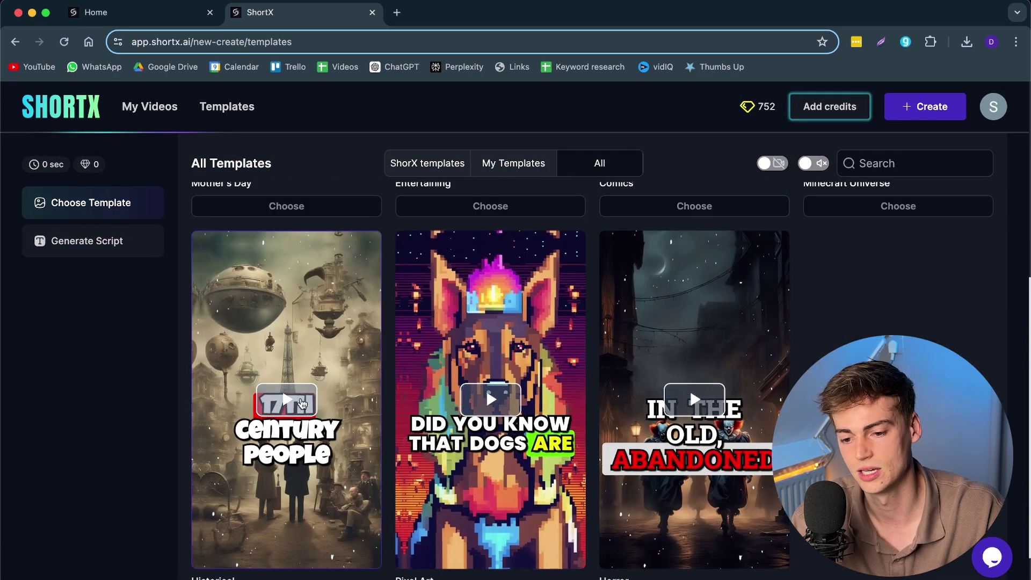
{"action": "scroll", "coordinate": [302, 409], "scroll_direction": "down", "scroll_amount": 1}
{"action": "scroll", "coordinate": [302, 410], "scroll_direction": "up", "scroll_amount": 1}
{"action": "left_click", "coordinate": [301, 419]}
{"action": "scroll", "coordinate": [285, 537], "scroll_direction": "down", "scroll_amount": 1}
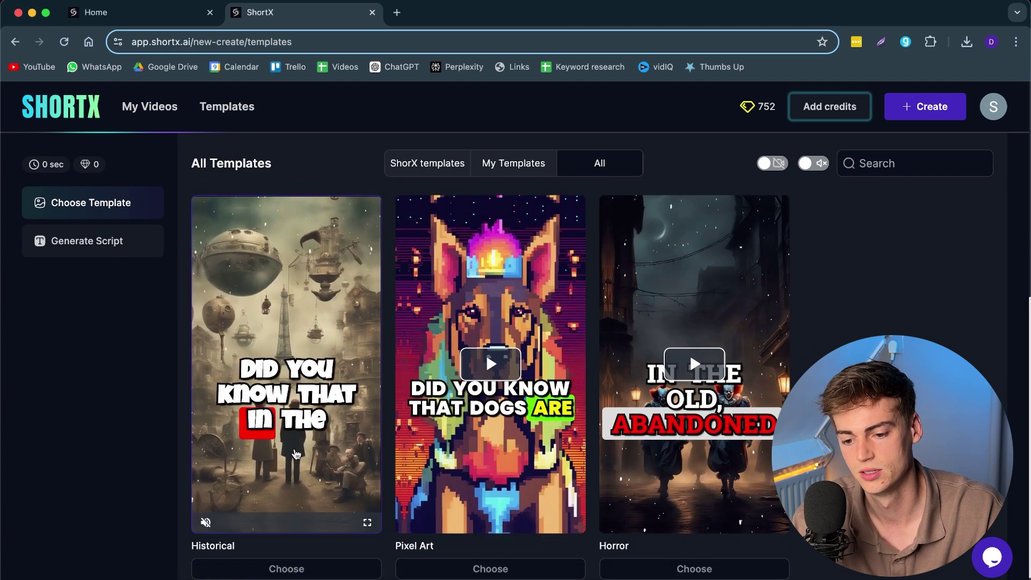
{"action": "left_click", "coordinate": [288, 546]}
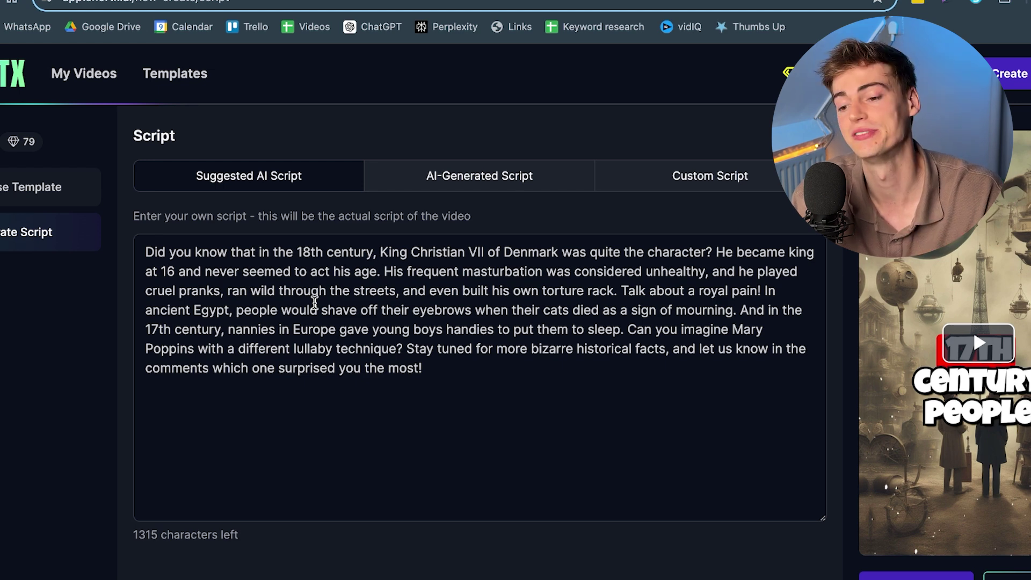
- Replace the suggested script with a pasted seven-line custom Alexander the Great script
{"action": "left_click_drag", "start_coordinate": [427, 371], "coordinate": [123, 248]}
{"action": "left_click", "coordinate": [500, 178]}
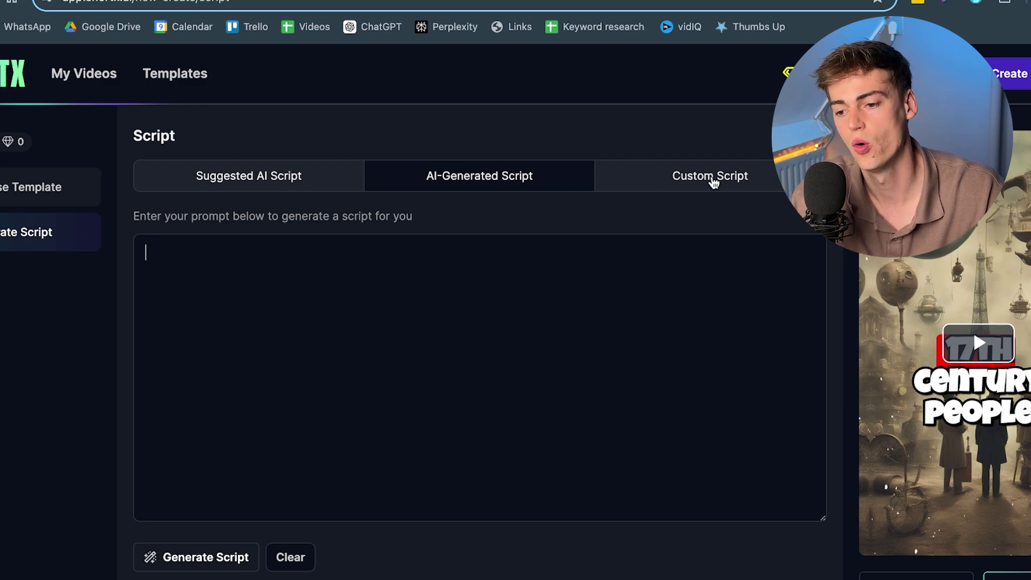
{"action": "left_click", "coordinate": [713, 183]}
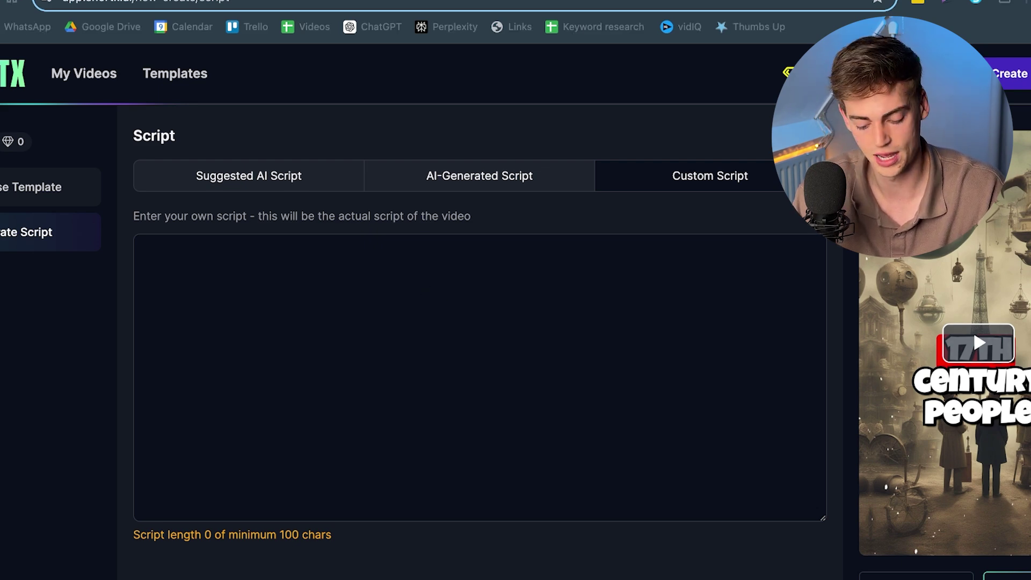
{"action": "left_click", "coordinate": [305, 358]}
{"action": "type", "text": "In the land of the Pharaohs, where gods walked among men, a new legend was born. Alexander, the young Macedonian king, conquered Egypt with the swiftness of a desert storm. To the Egyptians, he was more than a conqueror. He was a divine gift, a liberator from Persian rule. They crowned him Pharaoh, a living god on Earth, destined to unite the lands. In their eyes, he became a god, the son of Zeus and Amun, bridging the worlds of mortals and deities. And so, the legend of Alexander the Great was written in the stars, eternal and divine. A god among men, forever remembered in the annals of history."}
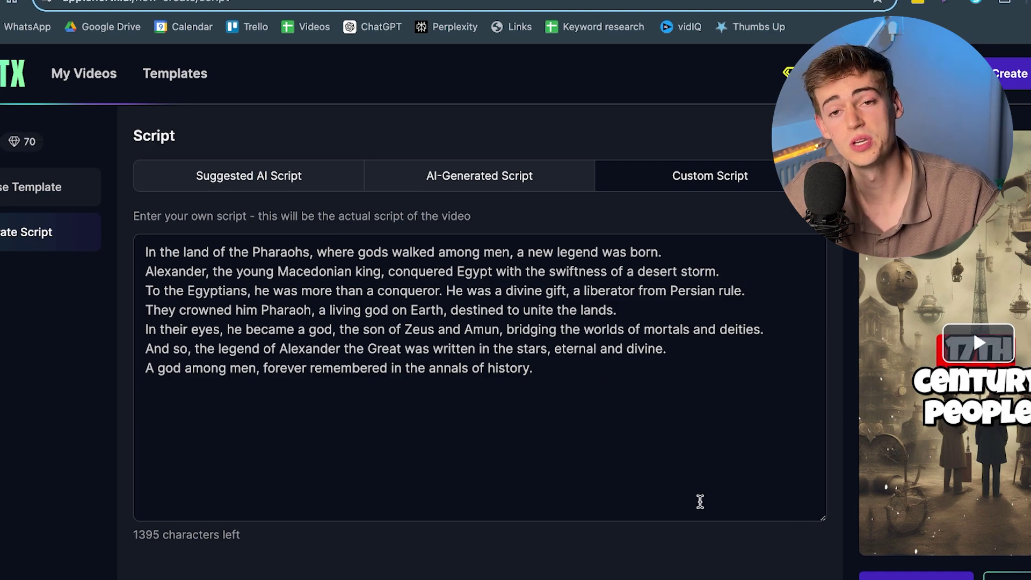
- Create the video, accept the credit estimate, and play 'The Divine Journey of Alexander the Great'
{"action": "left_click", "coordinate": [916, 576]}
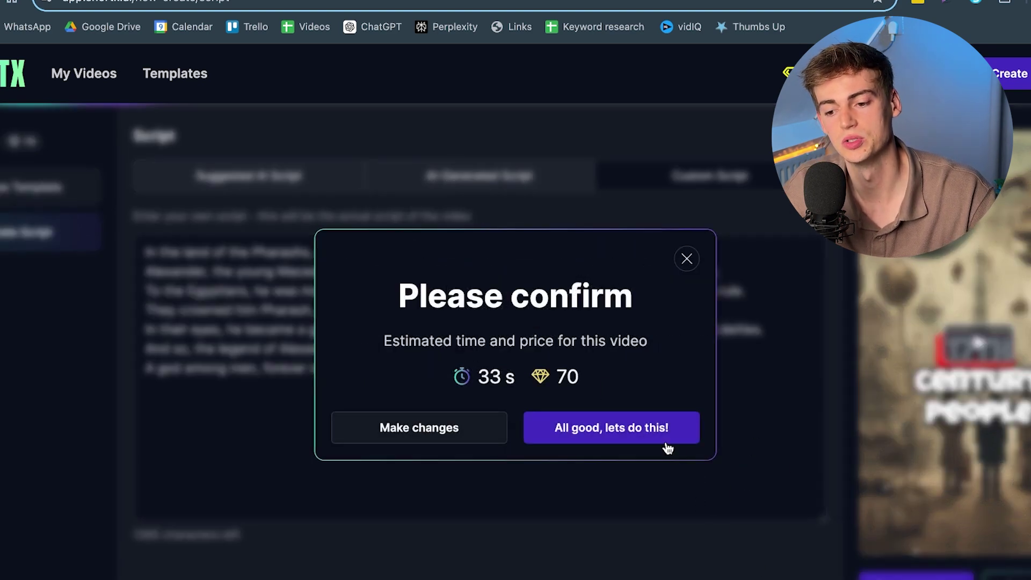
{"action": "left_click", "coordinate": [576, 435]}
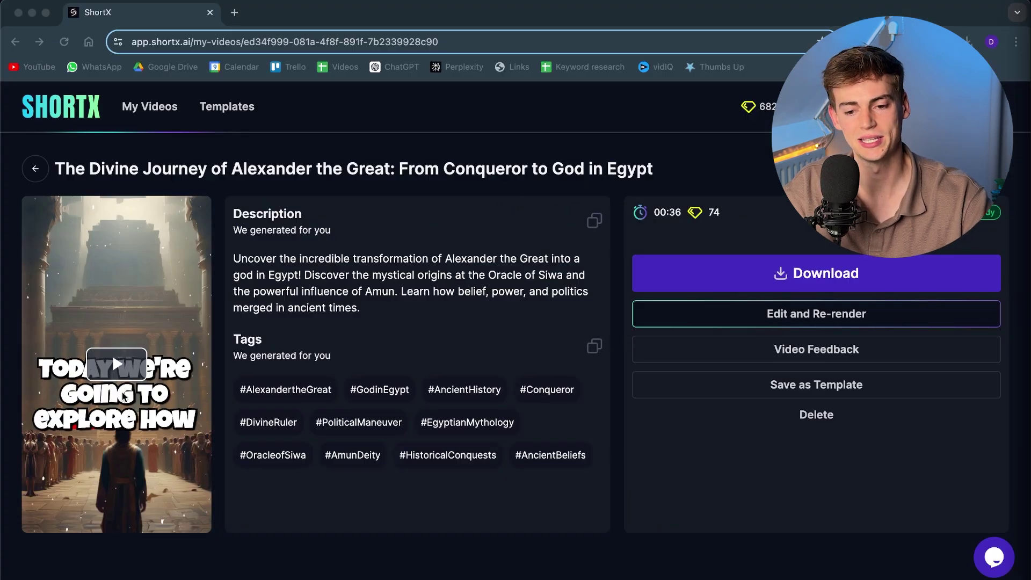
{"action": "left_click", "coordinate": [115, 361]}
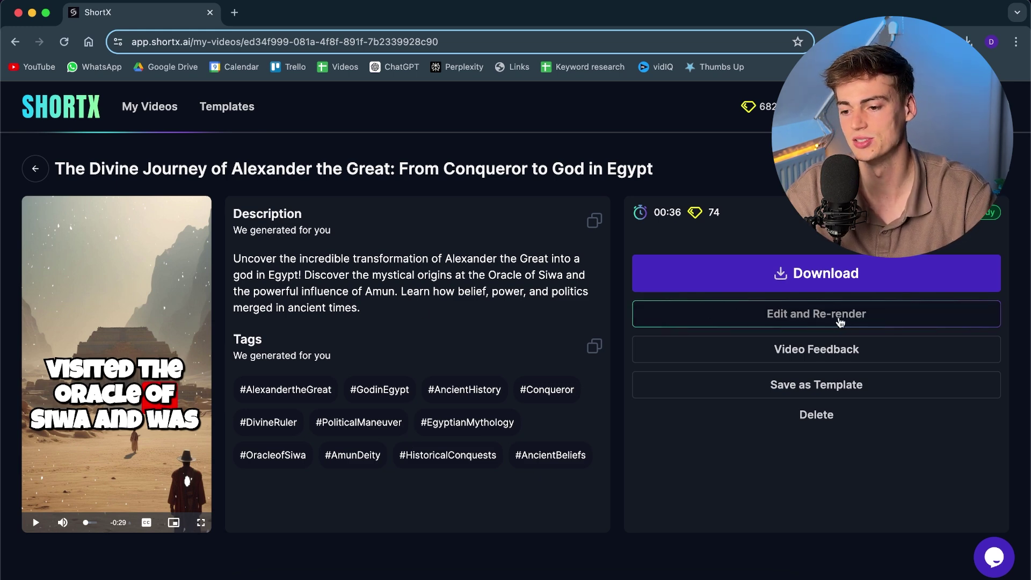
- Open the short's caption style settings in the editor, keeping Luckiest Guy as the font
{"action": "left_click", "coordinate": [839, 320]}
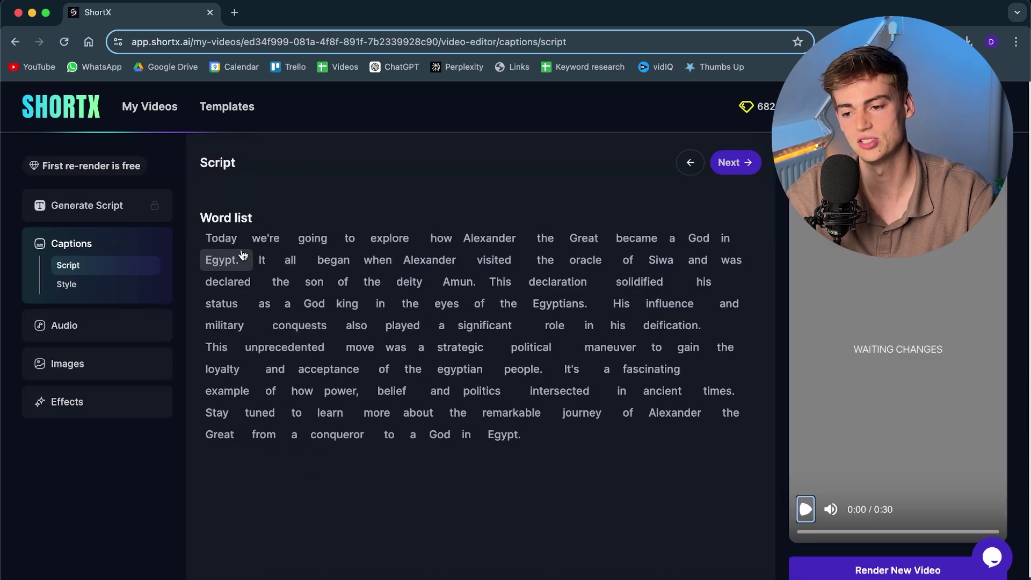
{"action": "left_click", "coordinate": [68, 285]}
{"action": "left_click", "coordinate": [376, 274]}
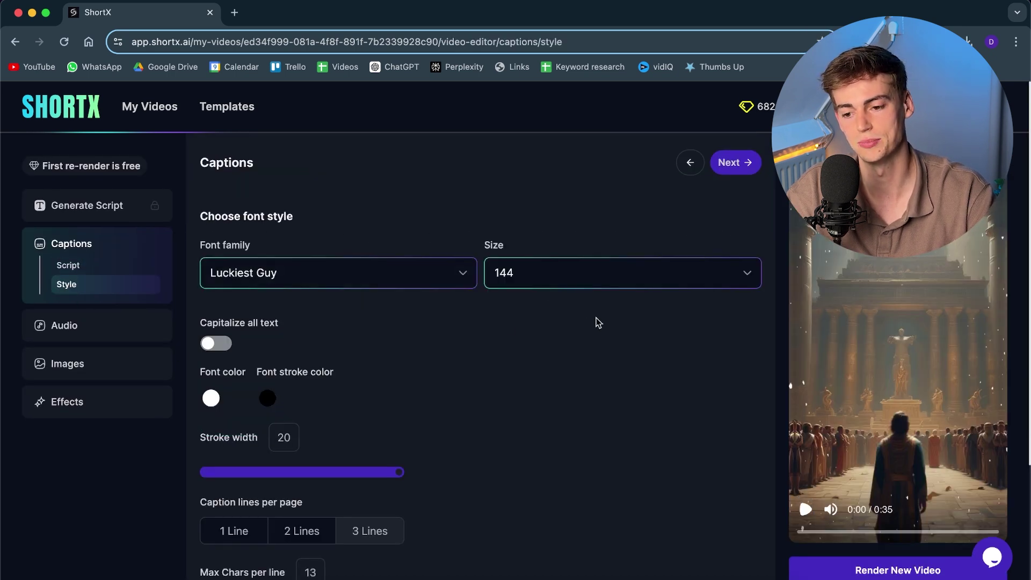
{"action": "left_click", "coordinate": [594, 320]}
{"action": "scroll", "coordinate": [594, 320], "scroll_direction": "down", "scroll_amount": 1}
{"action": "scroll", "coordinate": [368, 267], "scroll_direction": "up", "scroll_amount": 1}
{"action": "left_click", "coordinate": [364, 273]}
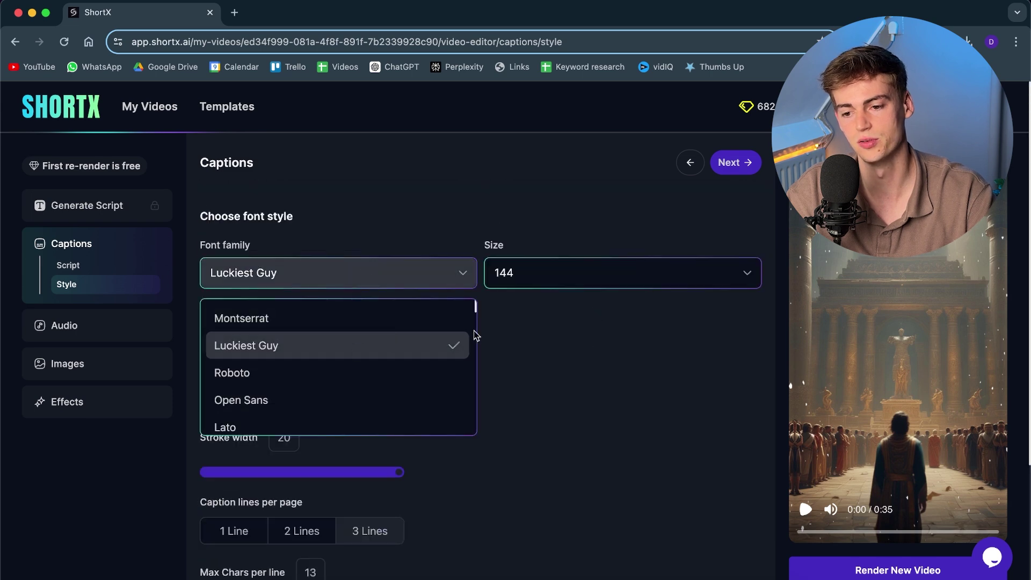
{"action": "left_click", "coordinate": [516, 306]}
- Set caption size to 82, preview it, and try Capitalize all text before reverting
{"action": "left_click", "coordinate": [535, 279]}
{"action": "left_click", "coordinate": [548, 371]}
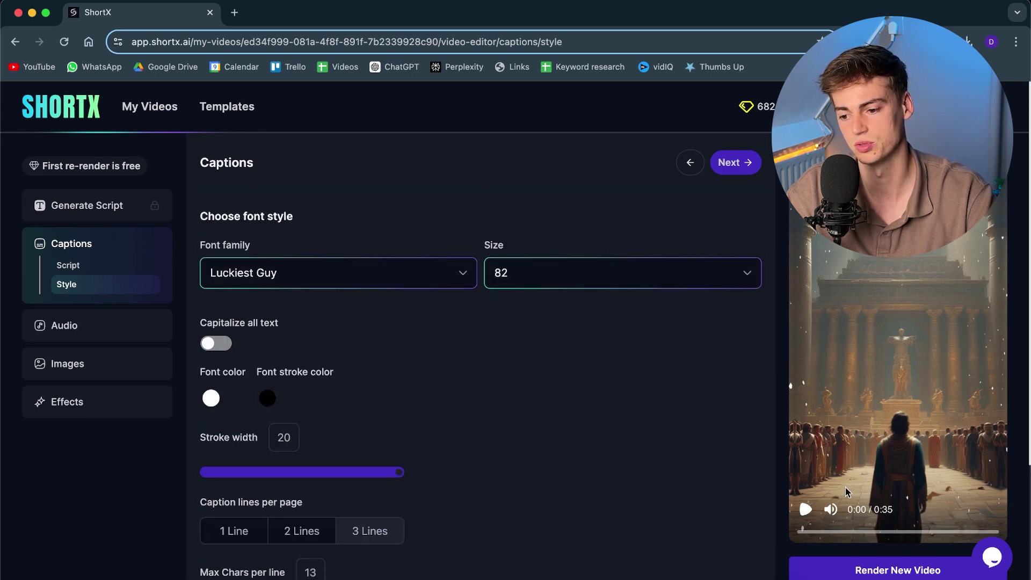
{"action": "left_click", "coordinate": [805, 516]}
{"action": "left_click", "coordinate": [805, 510]}
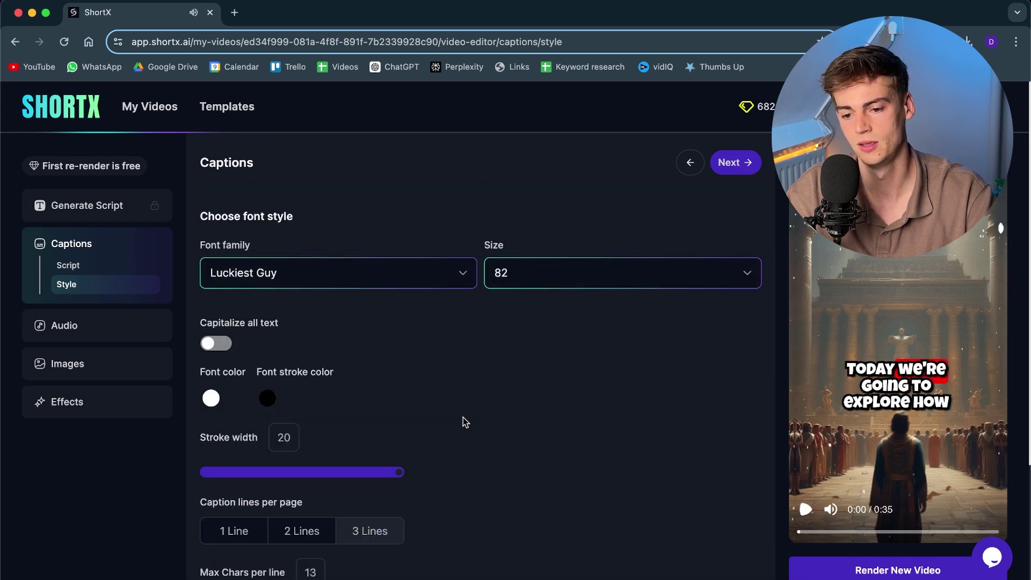
{"action": "left_click", "coordinate": [231, 346]}
{"action": "left_click", "coordinate": [225, 345]}
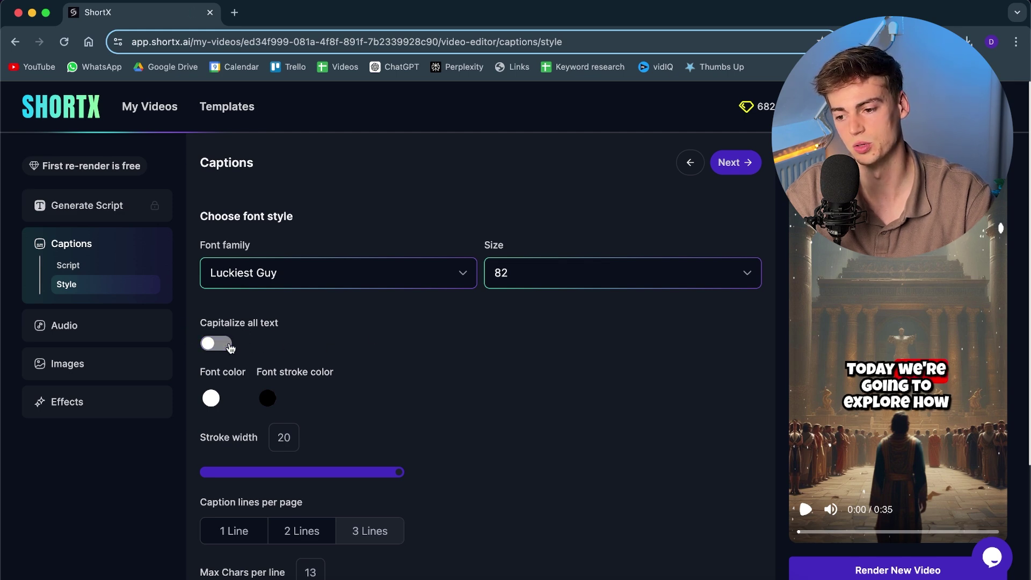
{"action": "scroll", "coordinate": [283, 366], "scroll_direction": "down", "scroll_amount": 3}
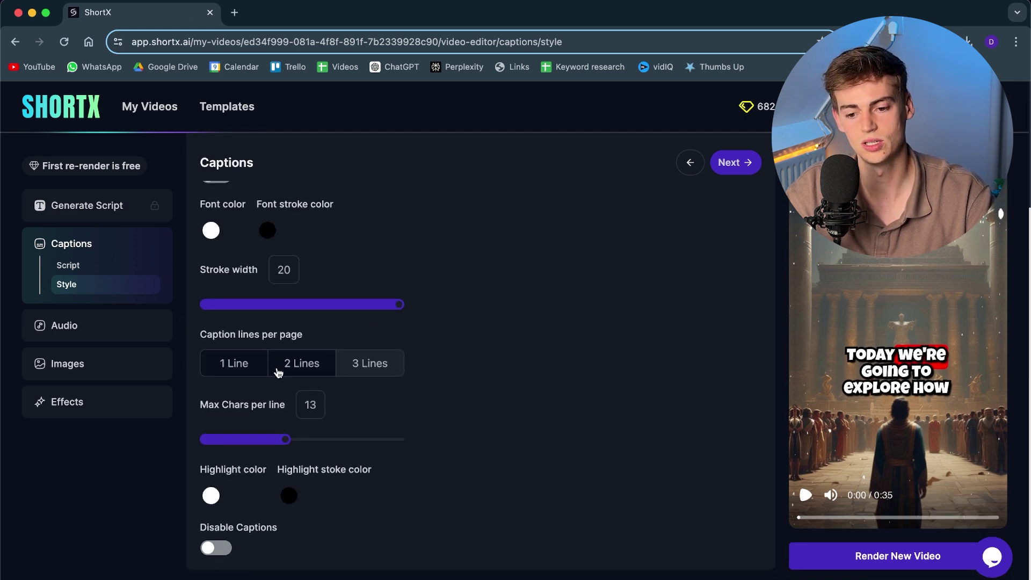
{"action": "scroll", "coordinate": [276, 370], "scroll_direction": "up", "scroll_amount": 3}
- Review the Music Library tracks, then scroll through the short's generated images
{"action": "left_click", "coordinate": [87, 332]}
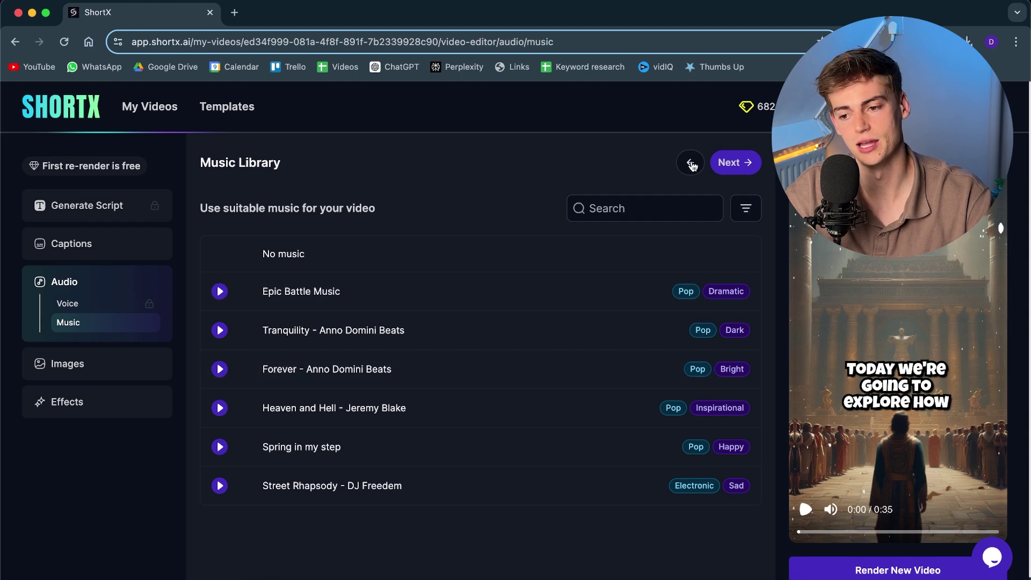
{"action": "left_click", "coordinate": [731, 163]}
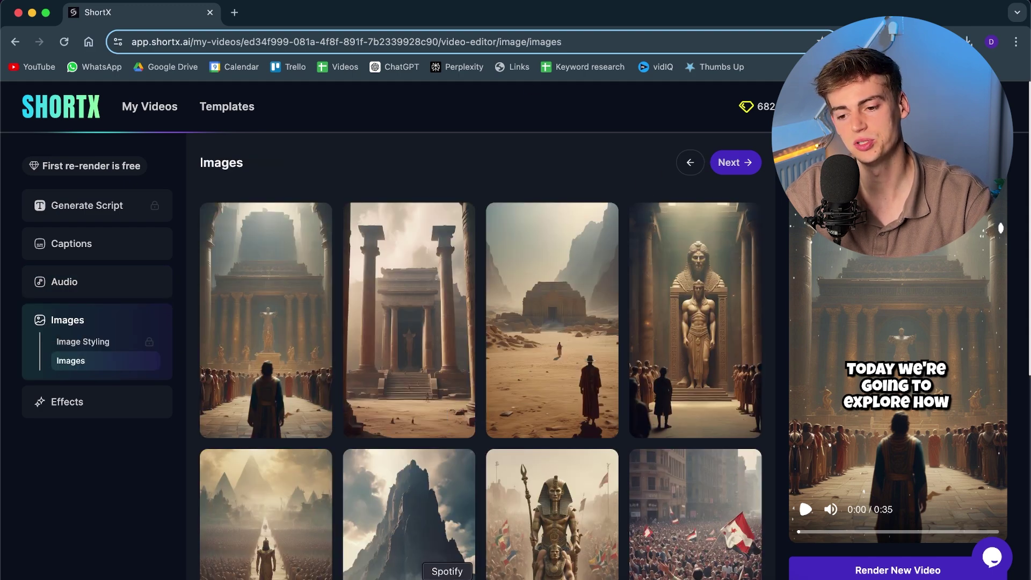
{"action": "scroll", "coordinate": [532, 396], "scroll_direction": "down", "scroll_amount": 5}
{"action": "scroll", "coordinate": [533, 396], "scroll_direction": "up", "scroll_amount": 2}
{"action": "scroll", "coordinate": [533, 396], "scroll_direction": "up", "scroll_amount": 2}
{"action": "scroll", "coordinate": [739, 357], "scroll_direction": "down", "scroll_amount": 2}
{"action": "scroll", "coordinate": [739, 358], "scroll_direction": "down", "scroll_amount": 5}
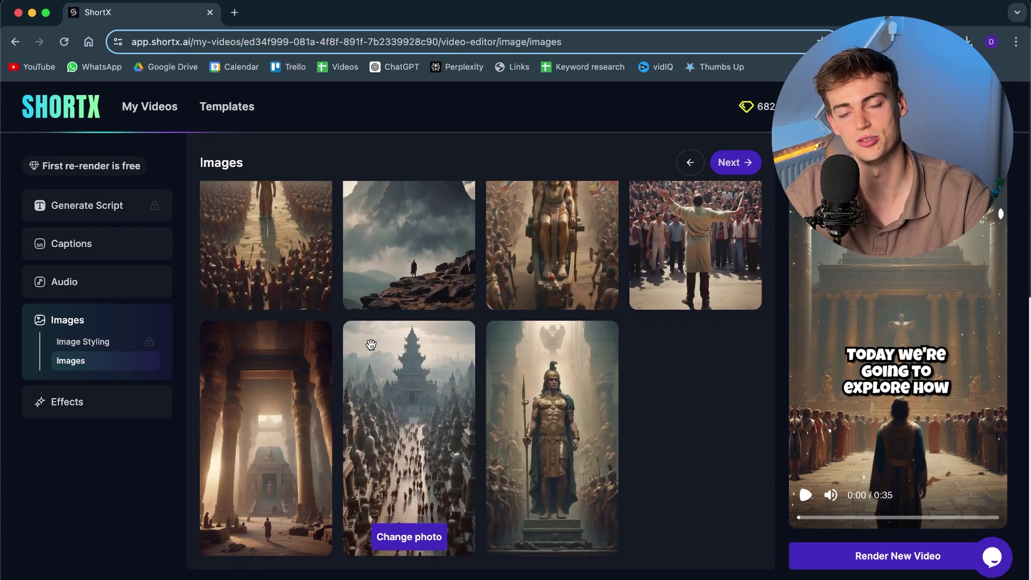
{"action": "scroll", "coordinate": [371, 344], "scroll_direction": "up", "scroll_amount": 10}
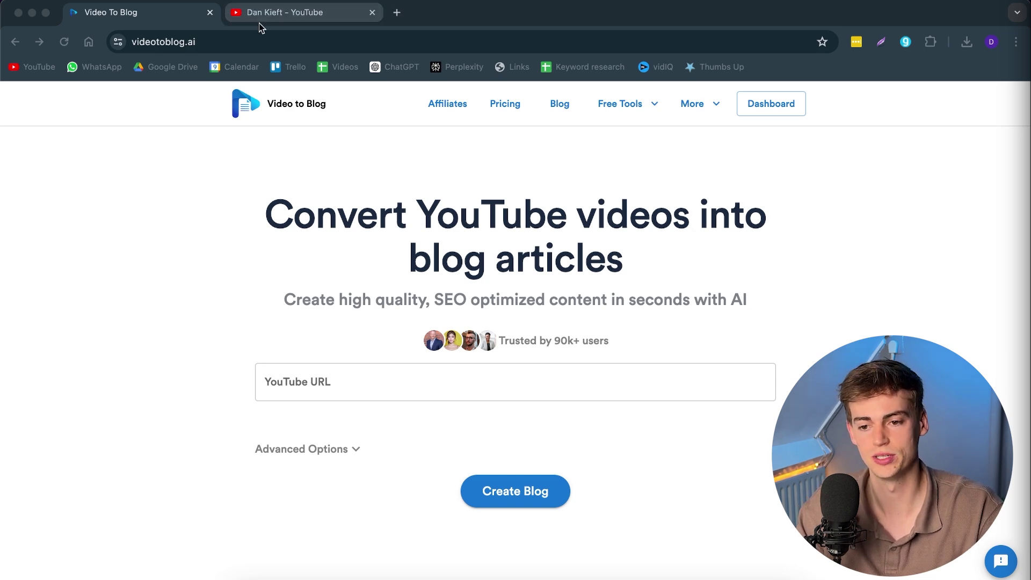
- Copy the share link of the Midjourney alternatives YouTube video and go back to Video to Blog
{"action": "left_click", "coordinate": [322, 13]}
{"action": "left_click", "coordinate": [577, 392]}
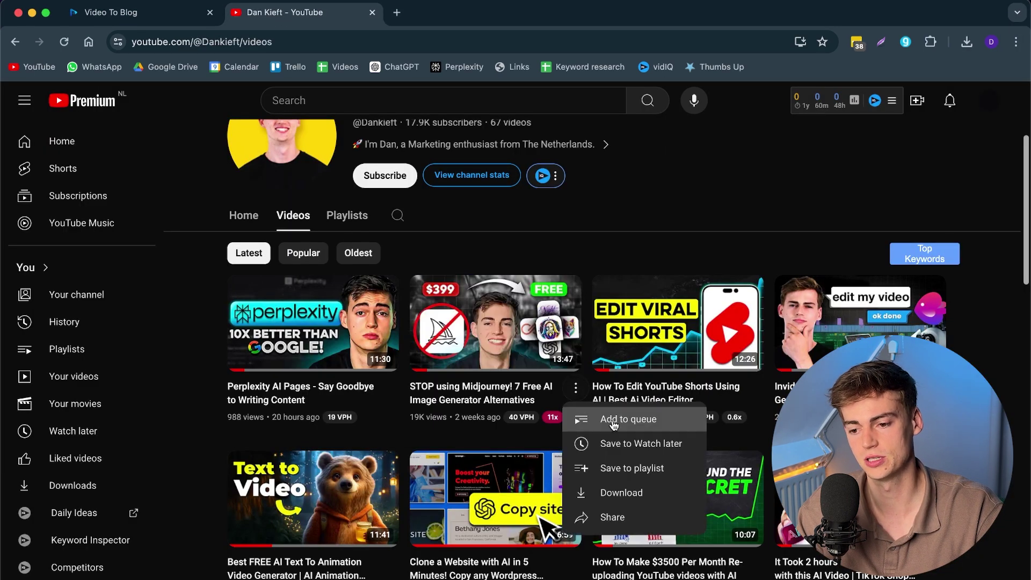
{"action": "left_click", "coordinate": [612, 519]}
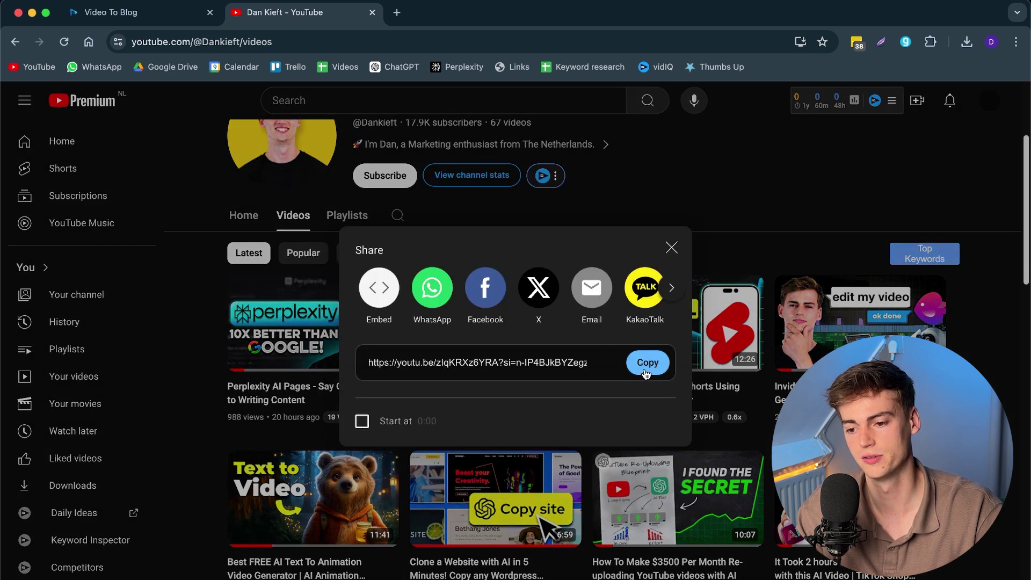
{"action": "left_click", "coordinate": [647, 362]}
{"action": "left_click", "coordinate": [137, 12]}
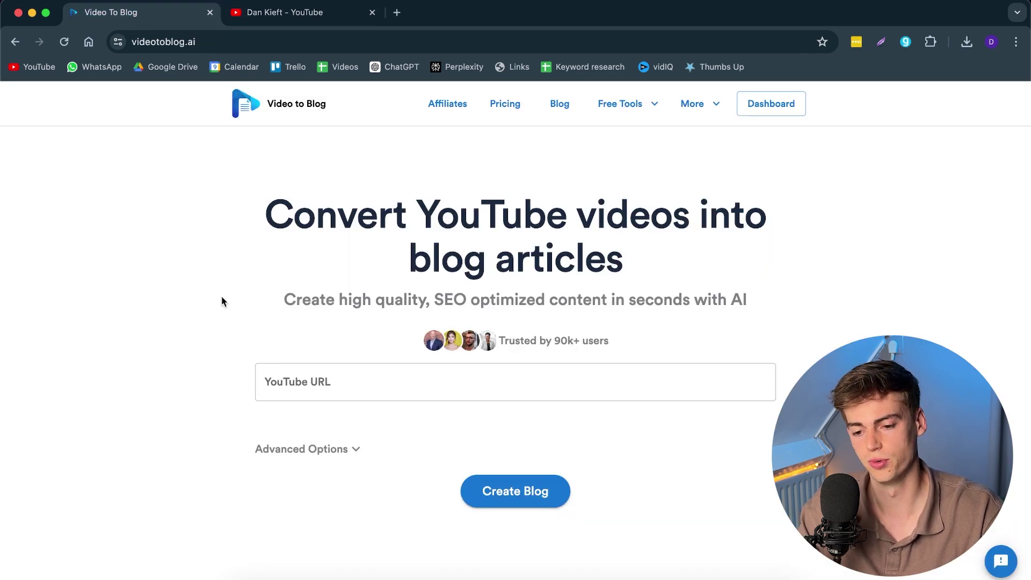
- Paste the YouTube link and create the blog article '7 Alternatives to Midjourney', then scroll through it
{"action": "left_click", "coordinate": [295, 383]}
{"action": "key", "text": "super+v"}
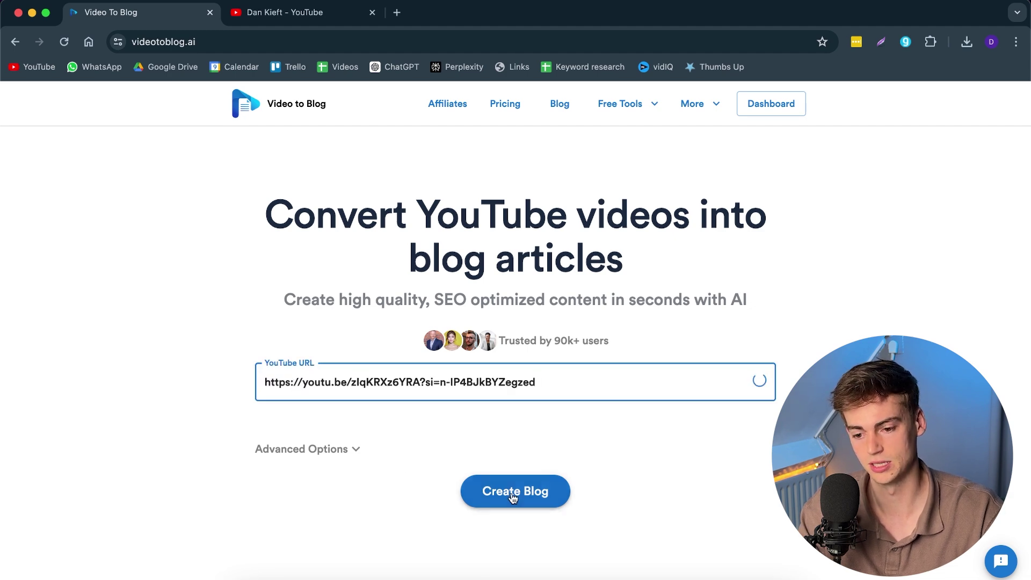
{"action": "left_click", "coordinate": [513, 488]}
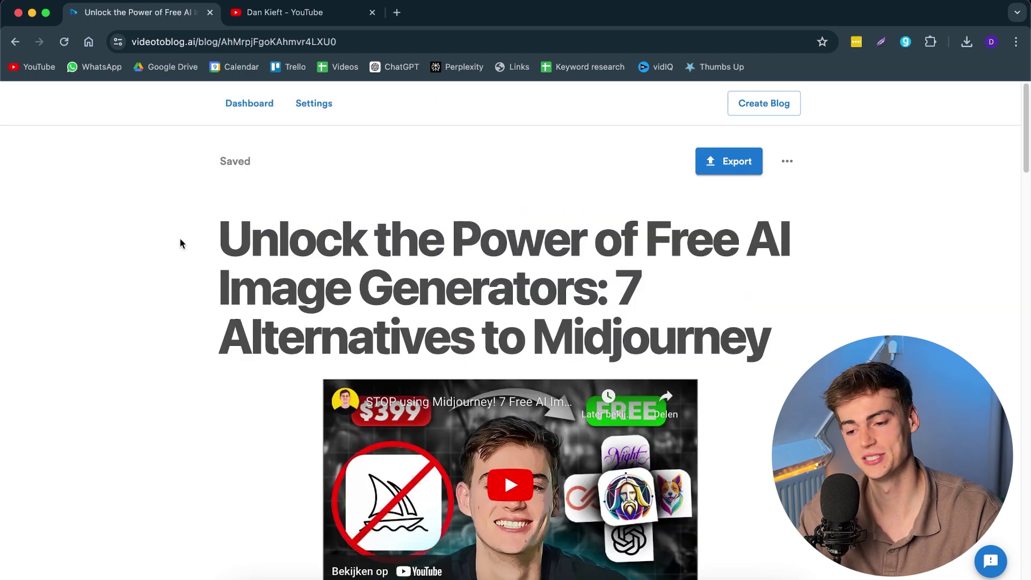
{"action": "scroll", "coordinate": [177, 258], "scroll_direction": "down", "scroll_amount": 5}
{"action": "scroll", "coordinate": [306, 164], "scroll_direction": "down", "scroll_amount": 10}
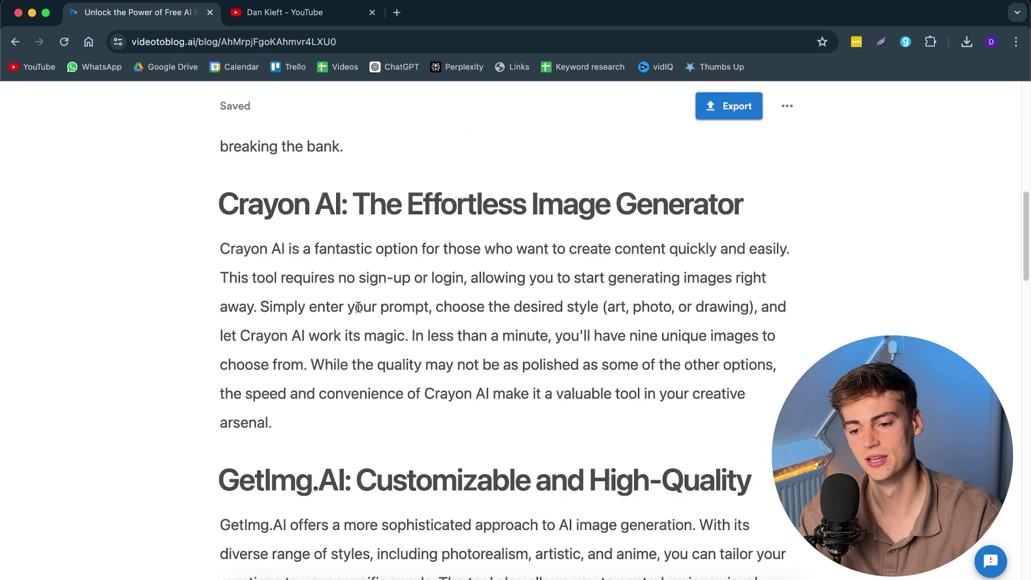
{"action": "scroll", "coordinate": [343, 237], "scroll_direction": "down", "scroll_amount": 14}
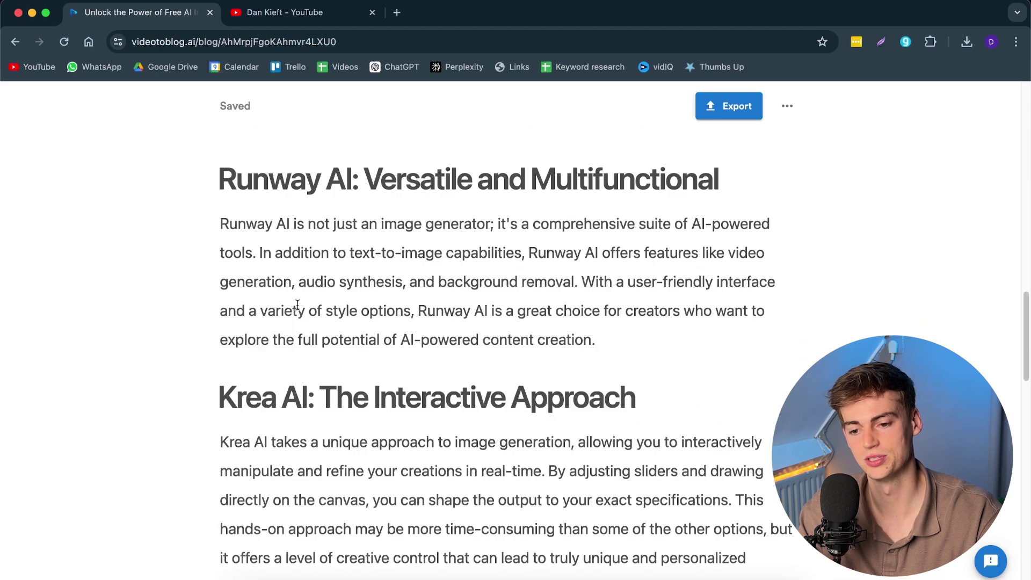
{"action": "scroll", "coordinate": [379, 311], "scroll_direction": "down", "scroll_amount": 16}
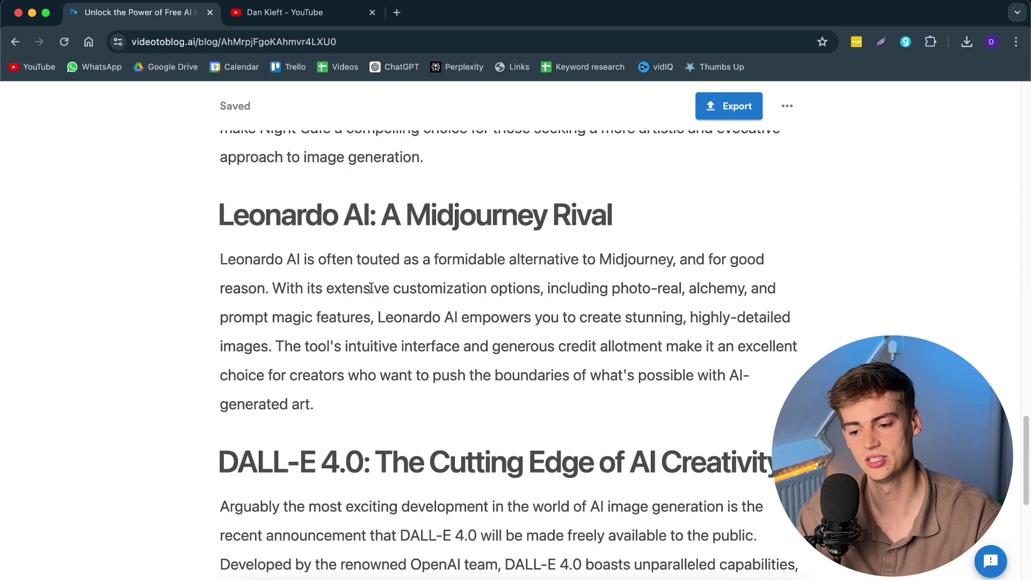
{"action": "scroll", "coordinate": [356, 282], "scroll_direction": "up", "scroll_amount": 20}
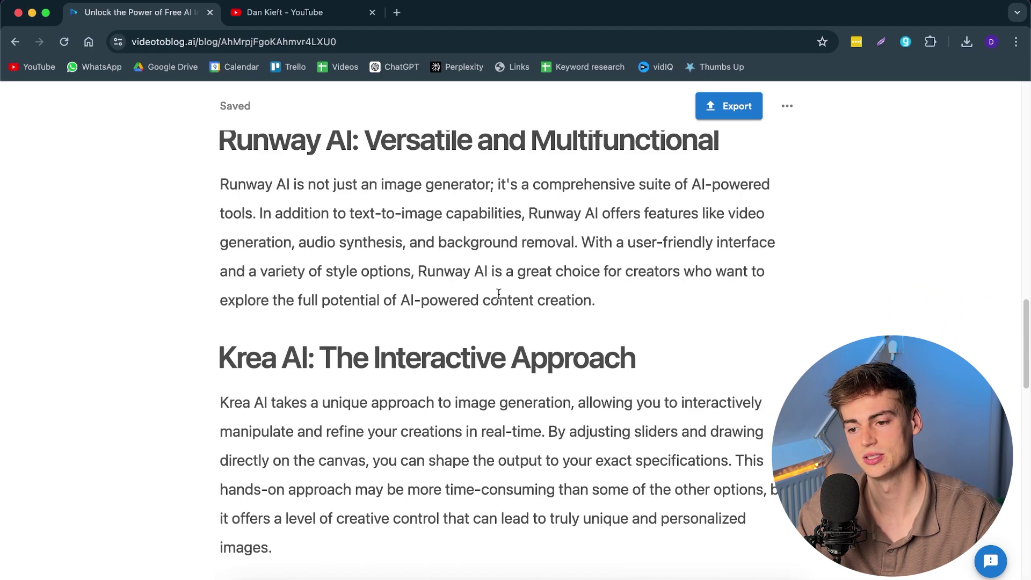
- Open the article's Export dialog with its HTML, Markdown and WordPress options
{"action": "left_click", "coordinate": [726, 164]}
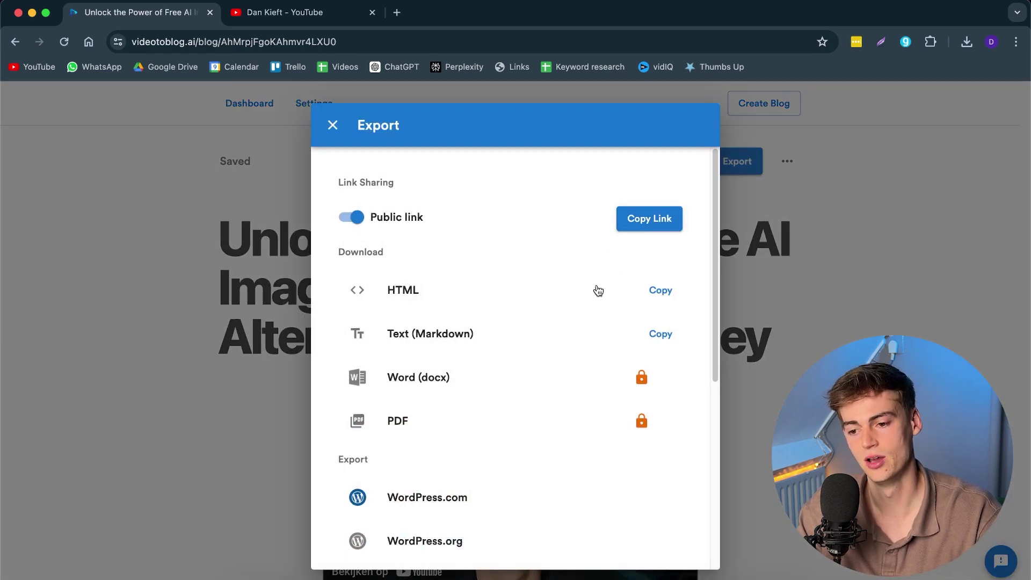
{"action": "left_click", "coordinate": [660, 290]}
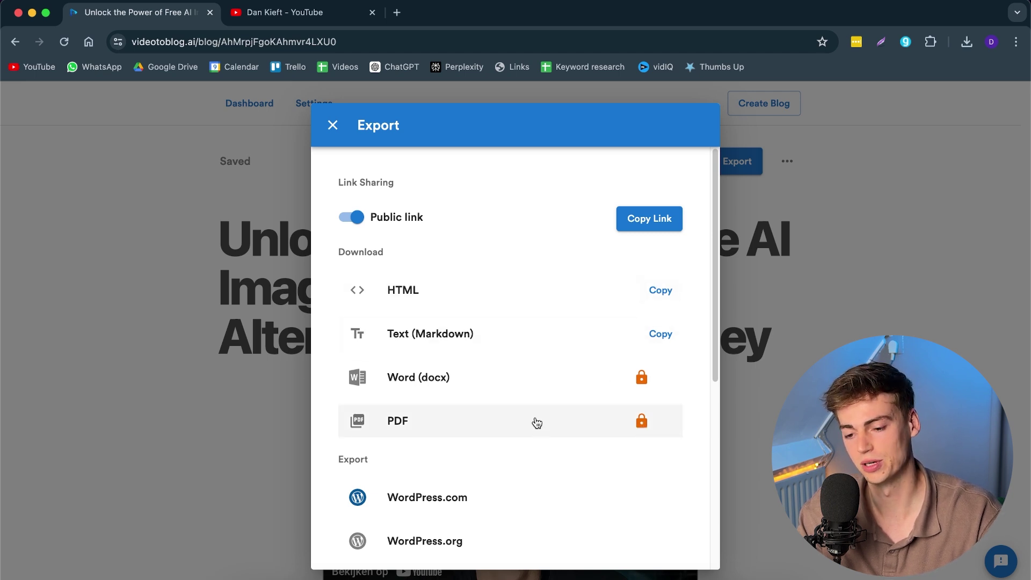